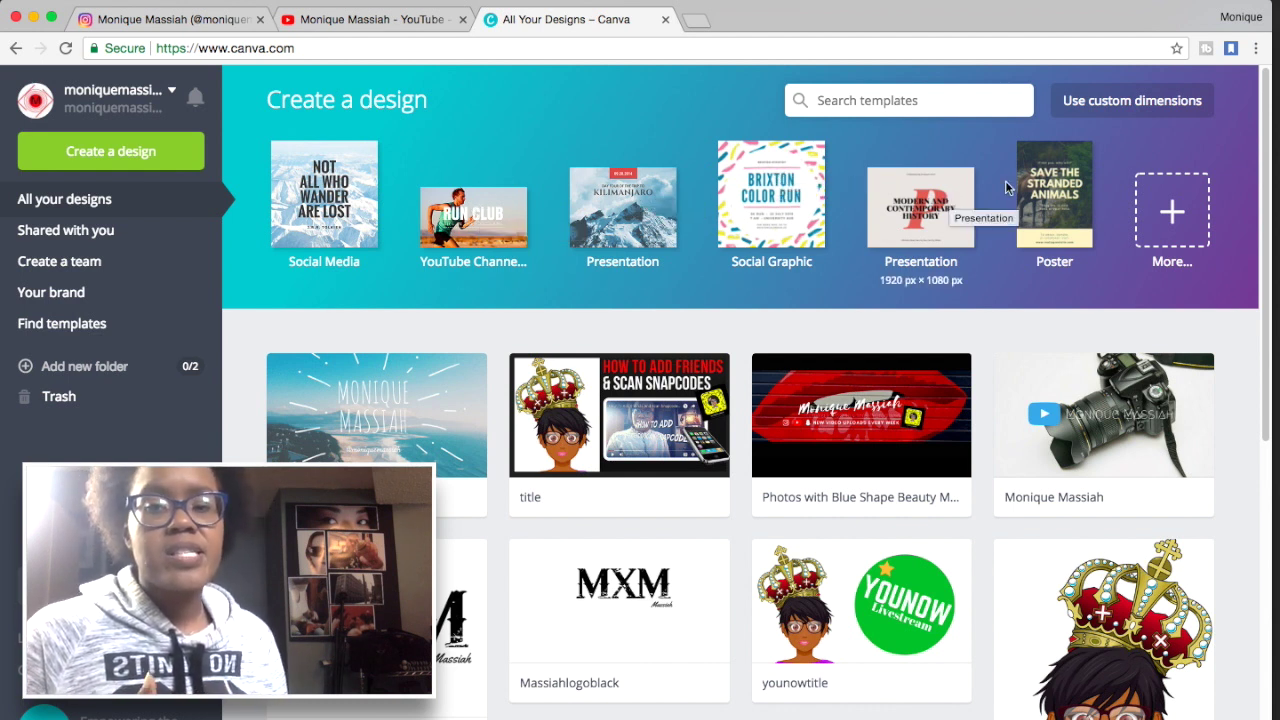
# Open the existing design named "title" from the designs overview.
pyautogui.scroll(-1, 614, 218)
pyautogui.scroll(-3, 614, 218)
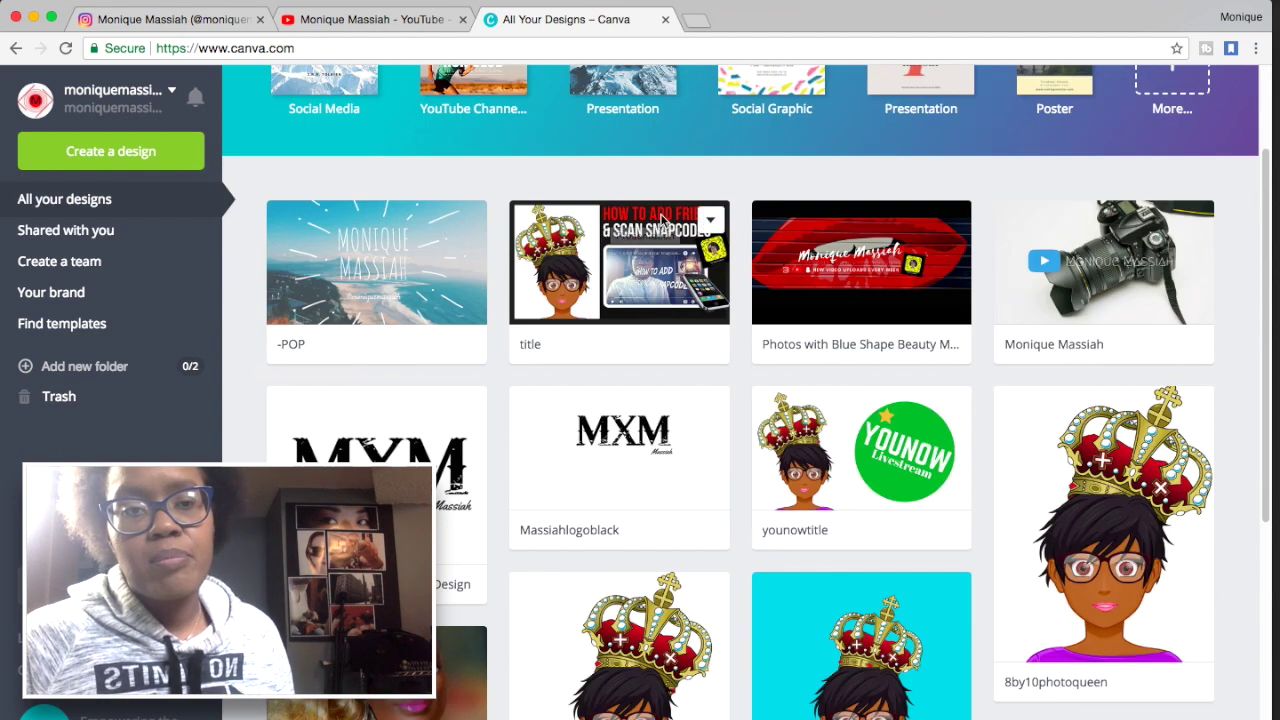
pyautogui.scroll(3, 590, 470)
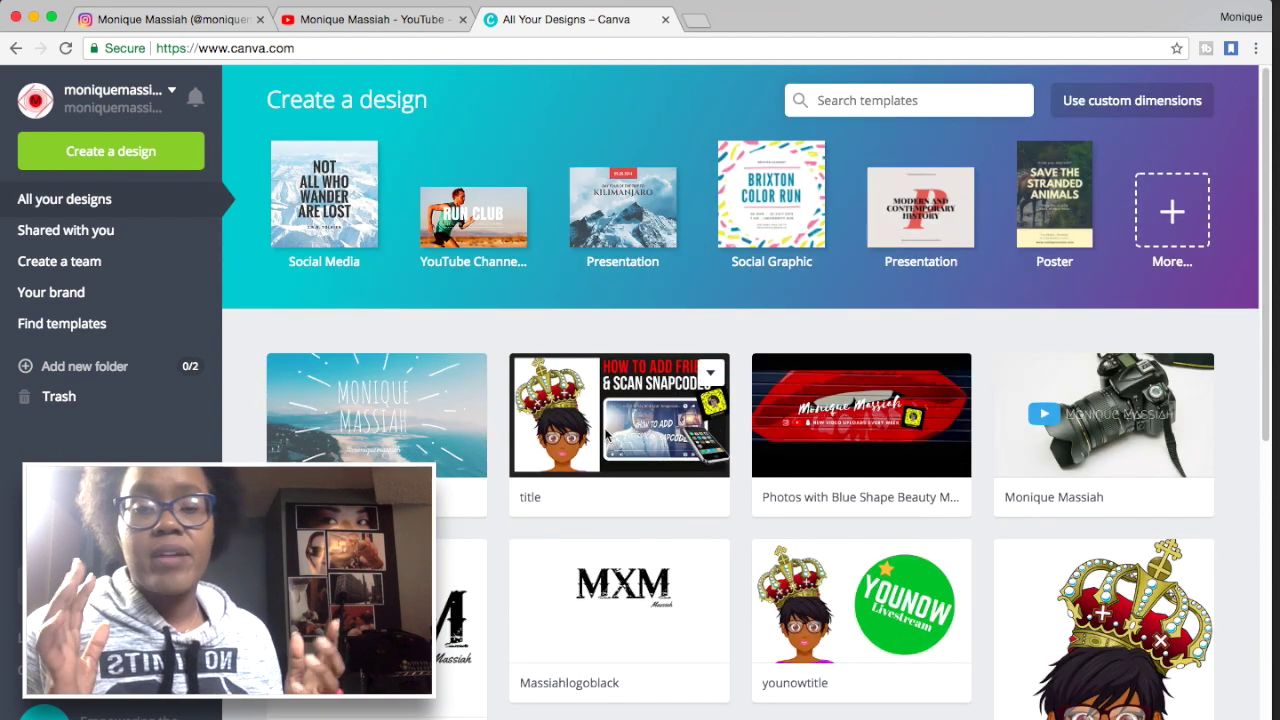
pyautogui.click(628, 410)
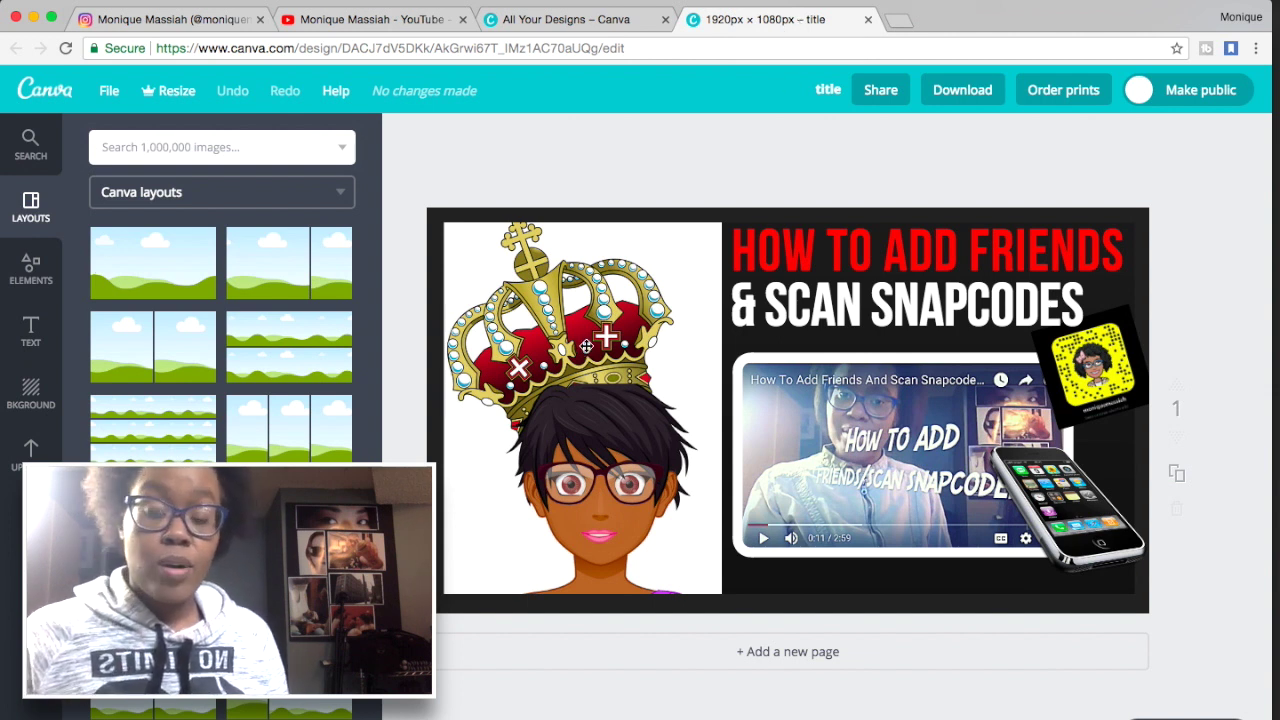
# Delete the phone picture, the snapcode and the framed video screenshot from the design.
pyautogui.click(811, 253)
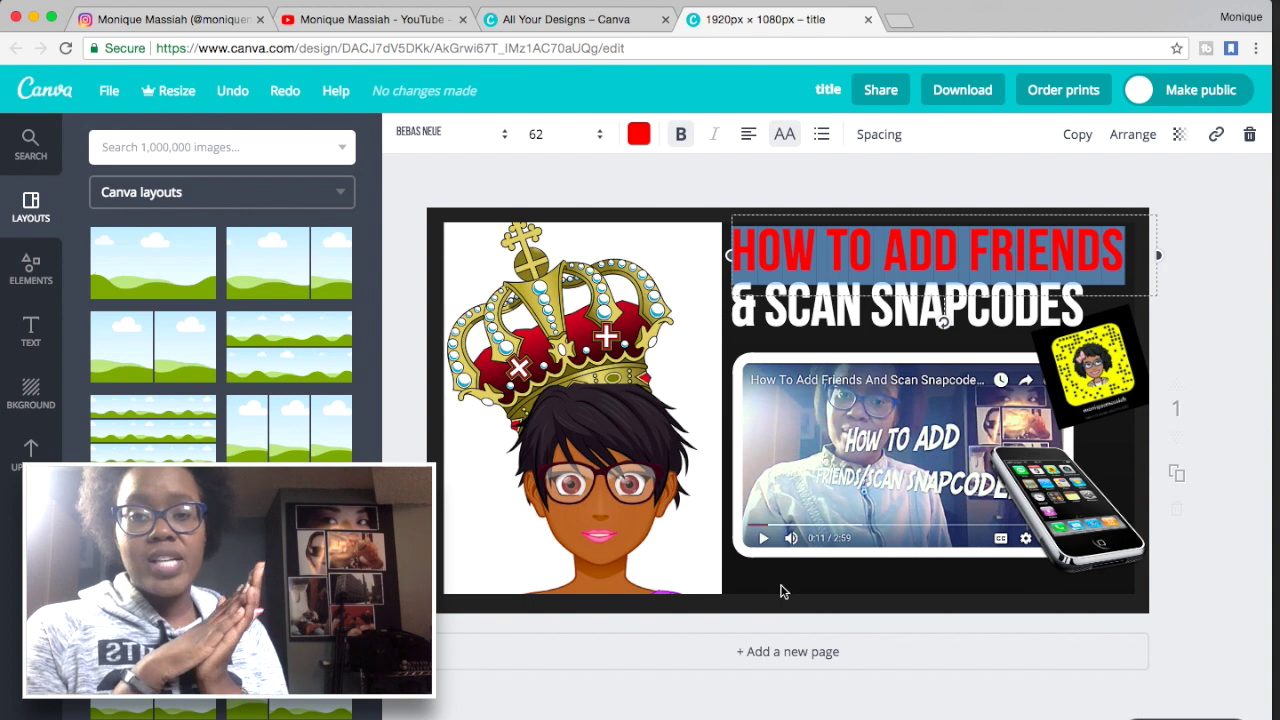
pyautogui.click(1053, 487)
pyautogui.press('Delete')
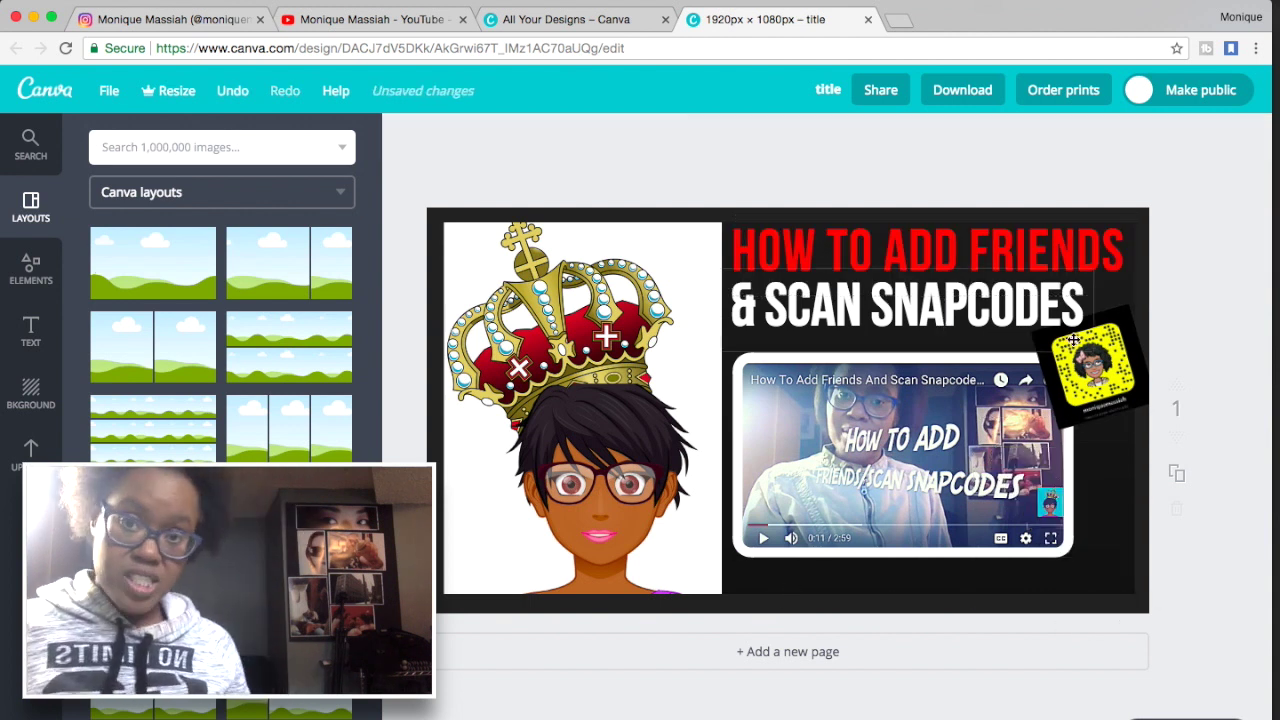
pyautogui.click(1095, 362)
pyautogui.press('Delete')
pyautogui.click(989, 404)
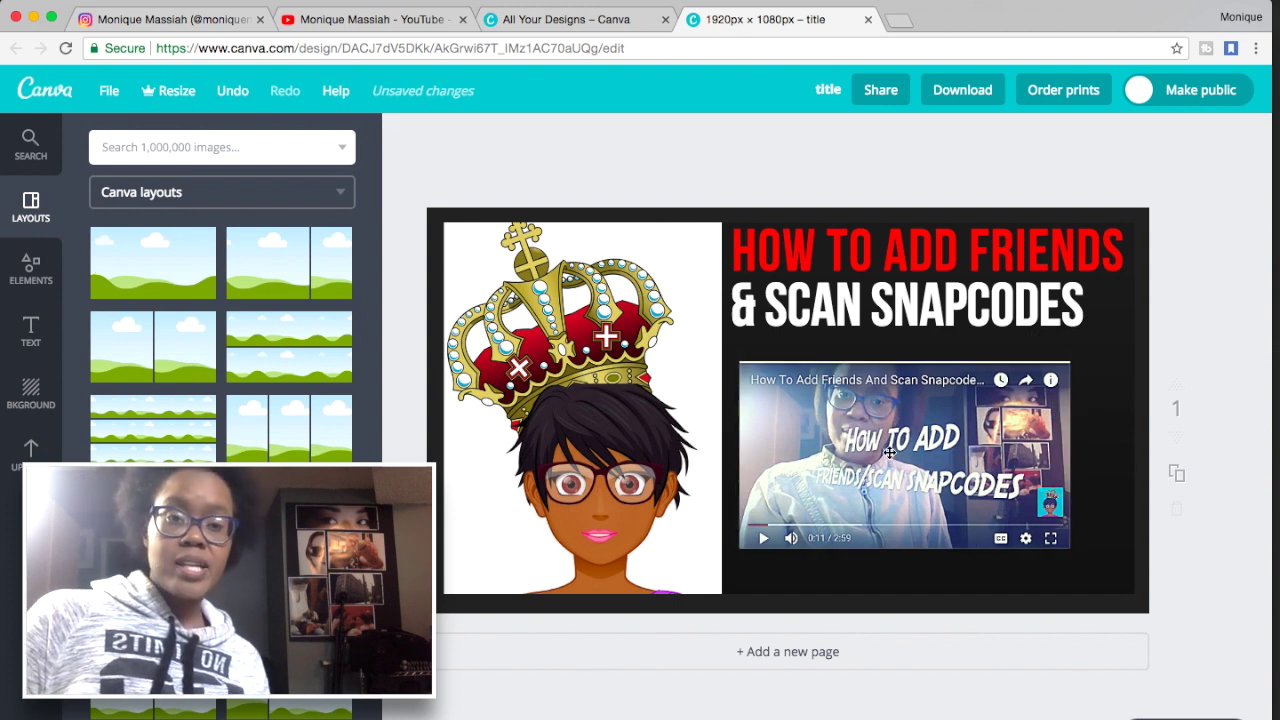
pyautogui.press('Delete')
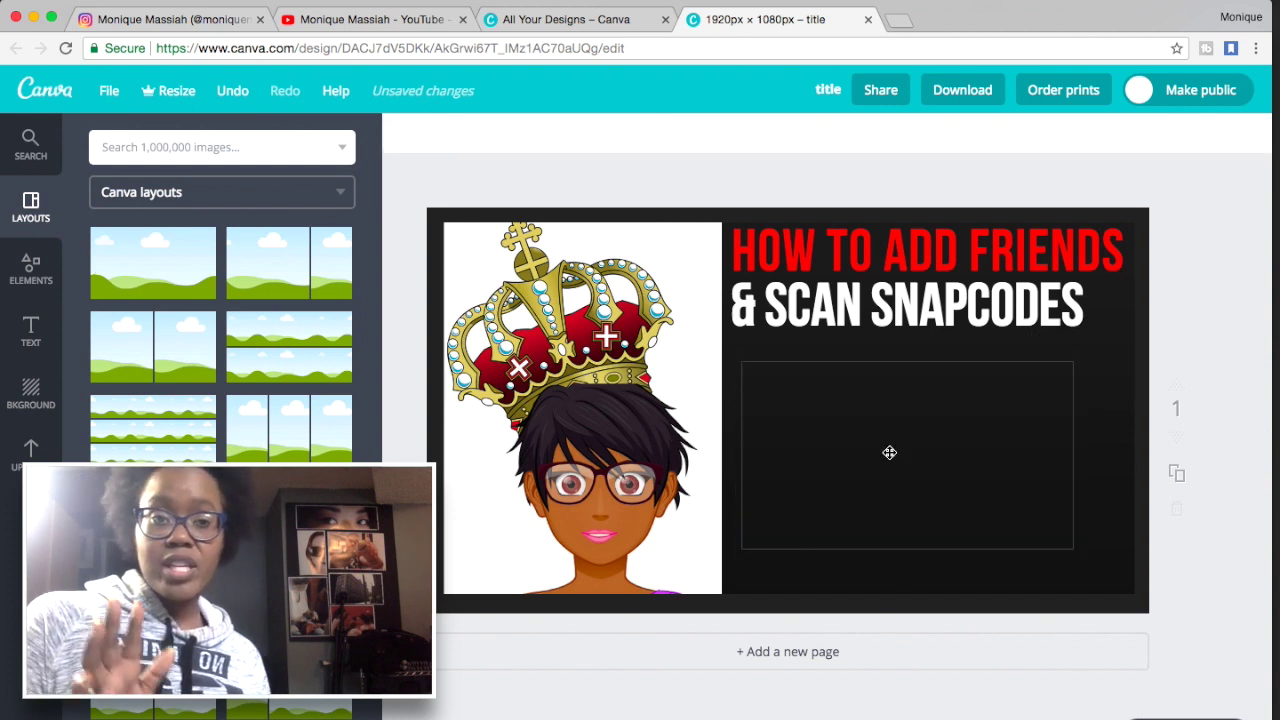
# Delete the red "HOW TO ADD FRIENDS" and white "& SCAN SNAPCODES" headlines, clearing the dark area beside the avatar.
pyautogui.click(905, 305)
pyautogui.click(822, 330)
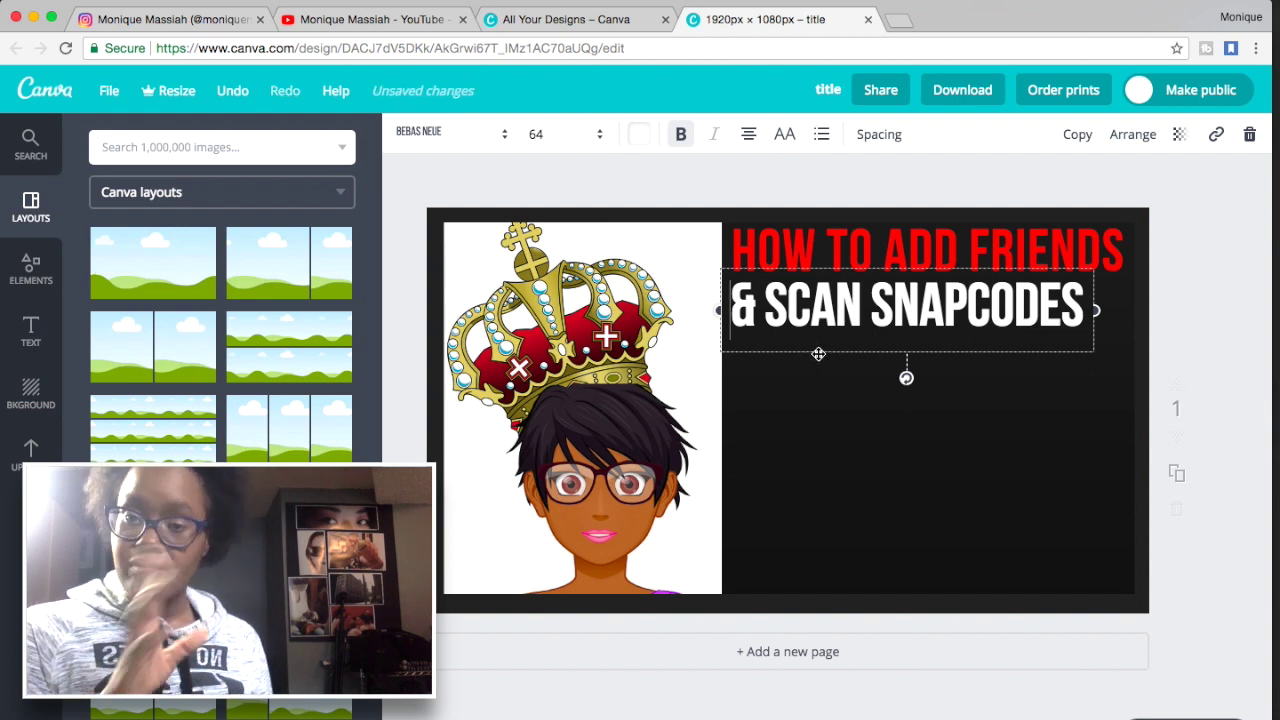
pyautogui.click(812, 243)
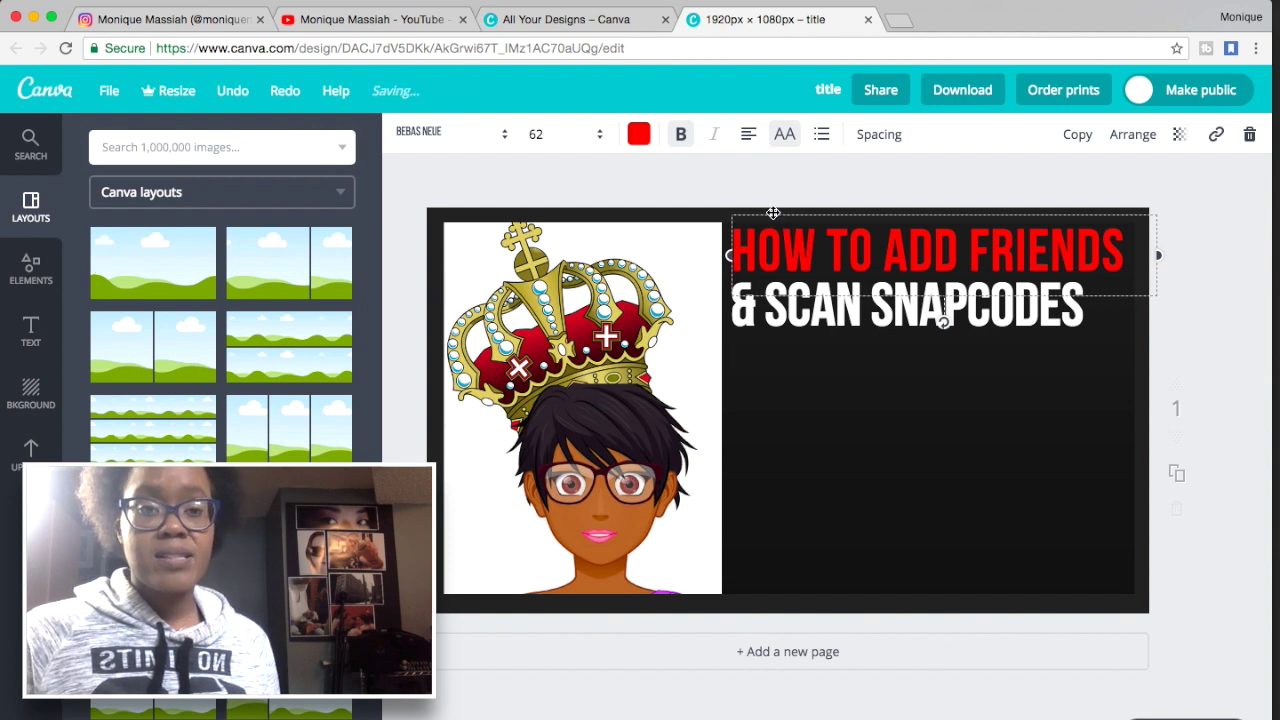
pyautogui.press('Delete')
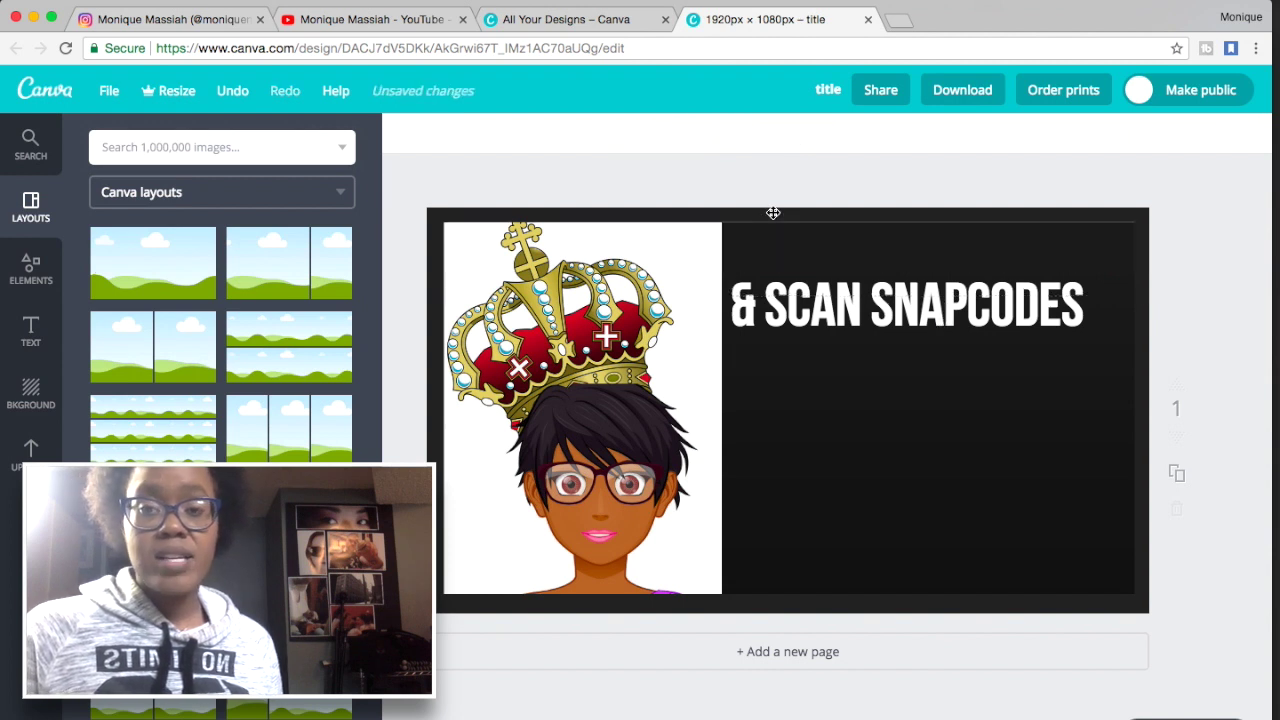
pyautogui.click(774, 268)
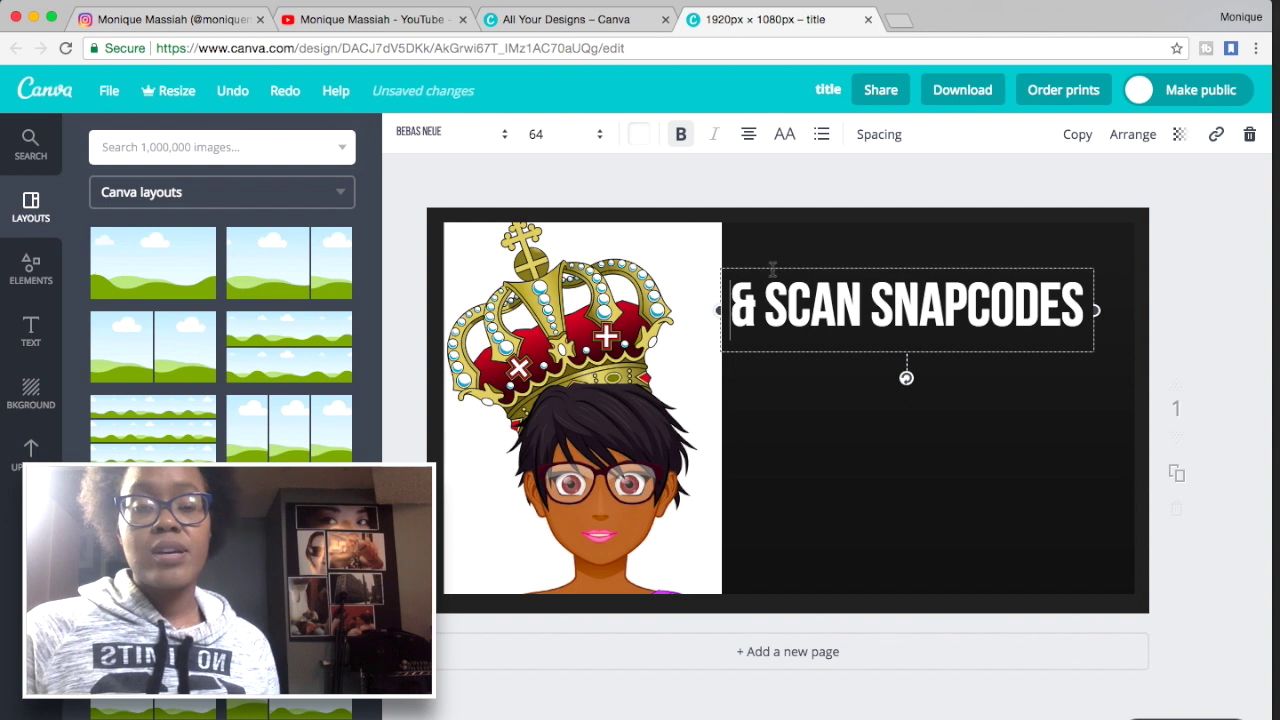
pyautogui.press('Delete')
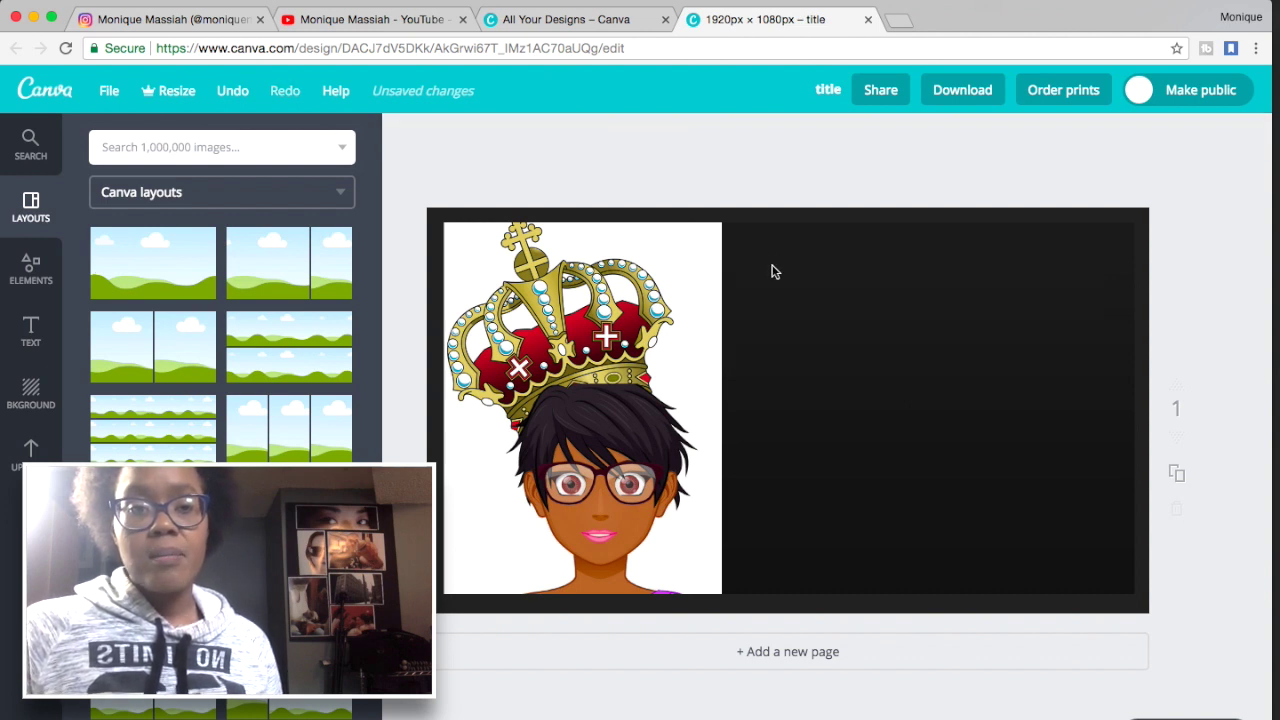
pyautogui.click(817, 414)
pyautogui.press('Delete')
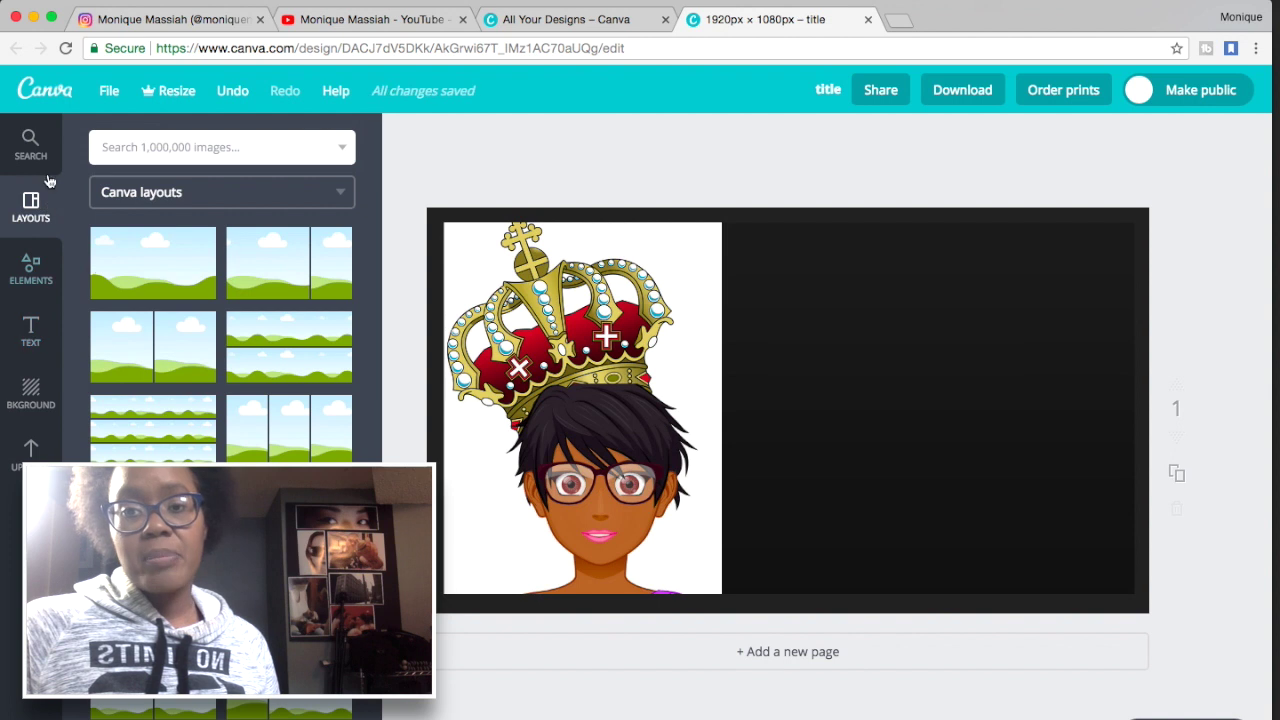
# Display the Free Photos collection of elements.
pyautogui.click(26, 272)
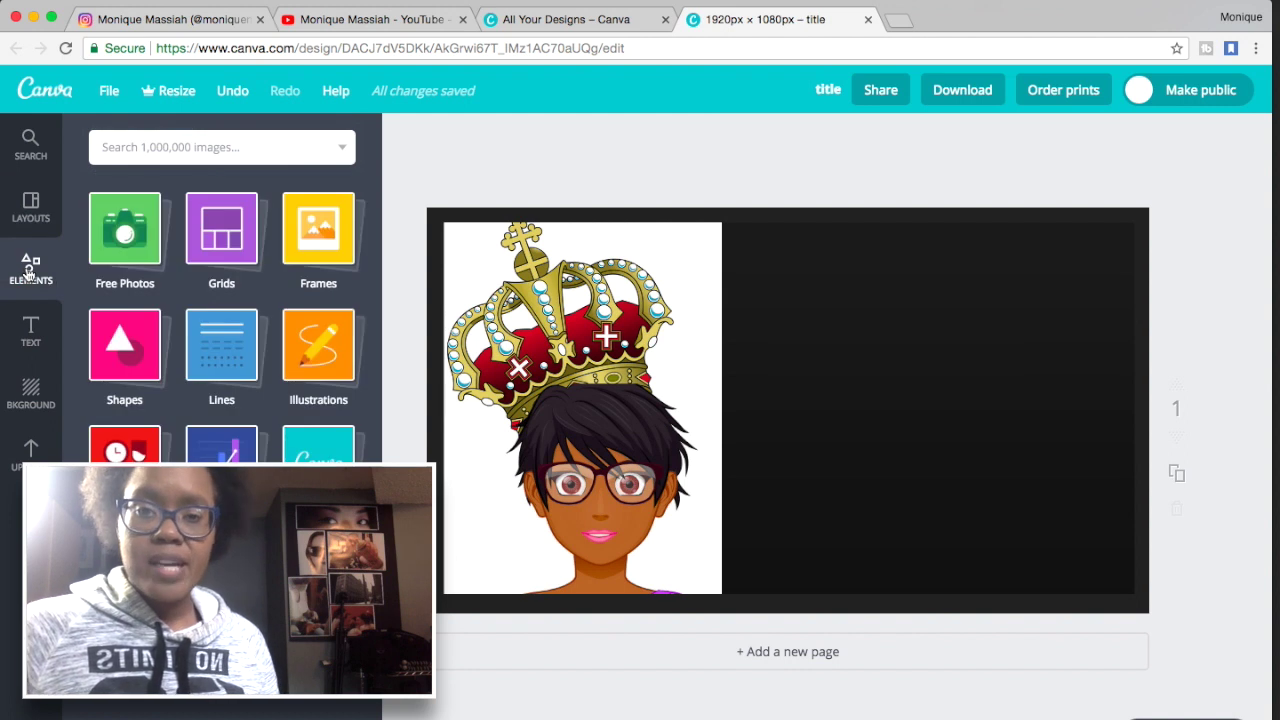
pyautogui.click(124, 230)
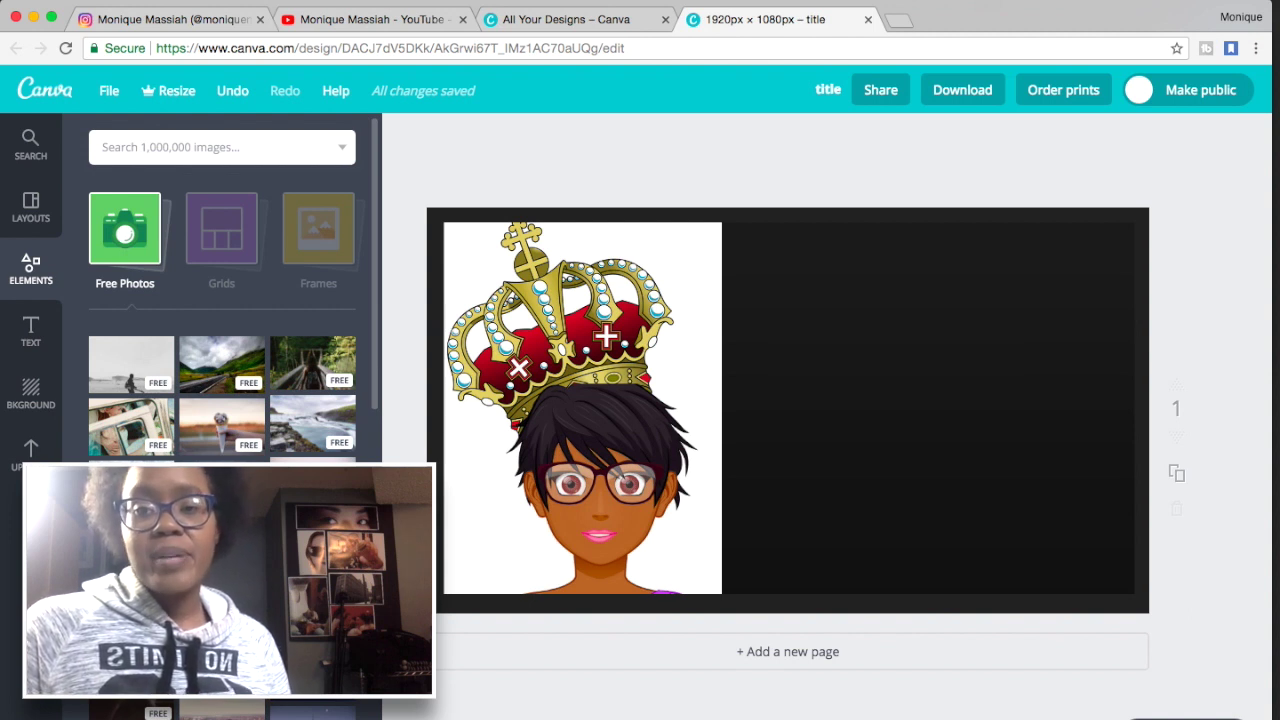
# Try the dusk mountain silhouette photo enlarged over the dark area beside the avatar, and remove it.
pyautogui.click(222, 488)
pyautogui.moveTo(937, 312); pyautogui.dragTo(1143, 189)
pyautogui.moveTo(842, 430); pyautogui.dragTo(845, 533)
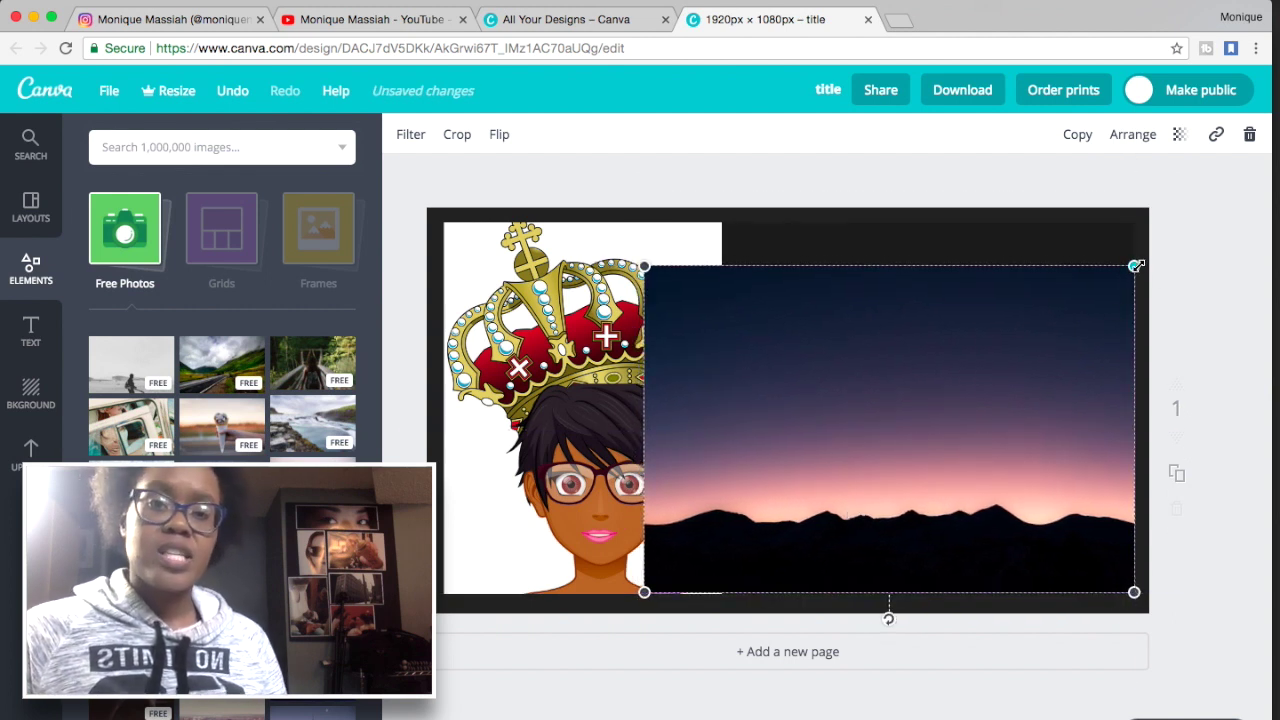
pyautogui.moveTo(1137, 265); pyautogui.dragTo(1175, 210)
pyautogui.moveTo(863, 363); pyautogui.dragTo(878, 339)
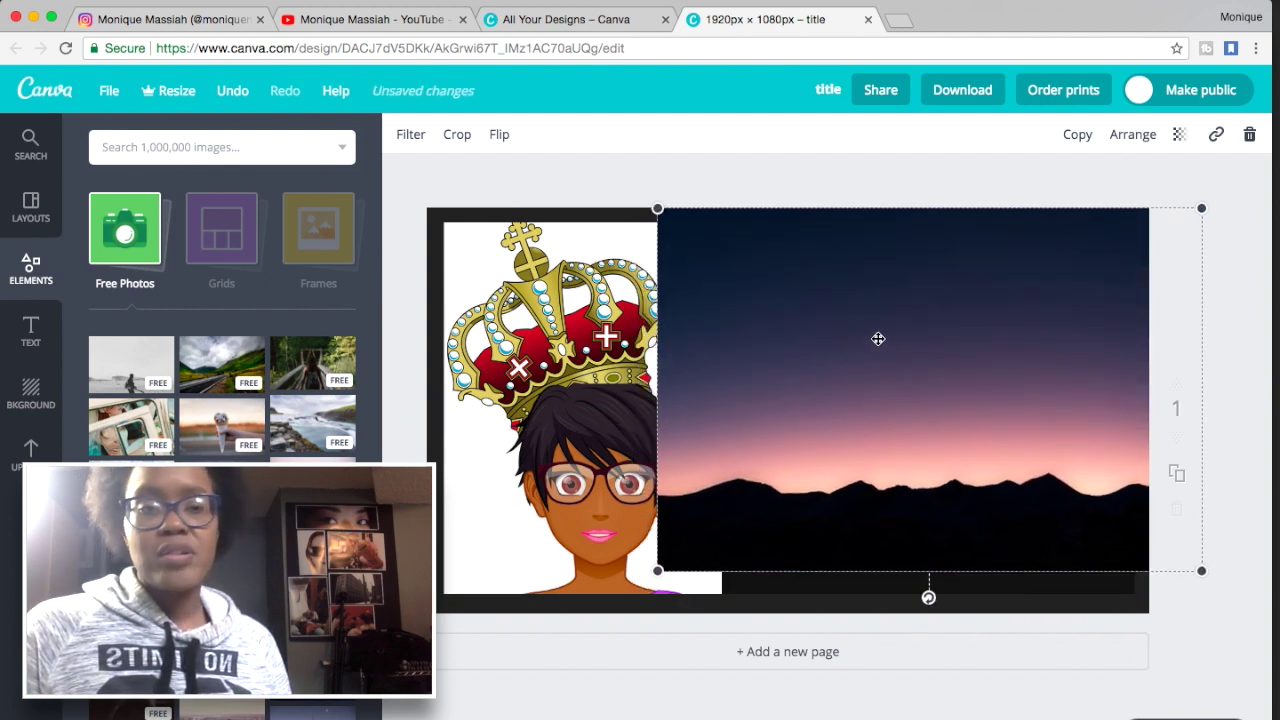
pyautogui.moveTo(657, 570); pyautogui.dragTo(597, 624)
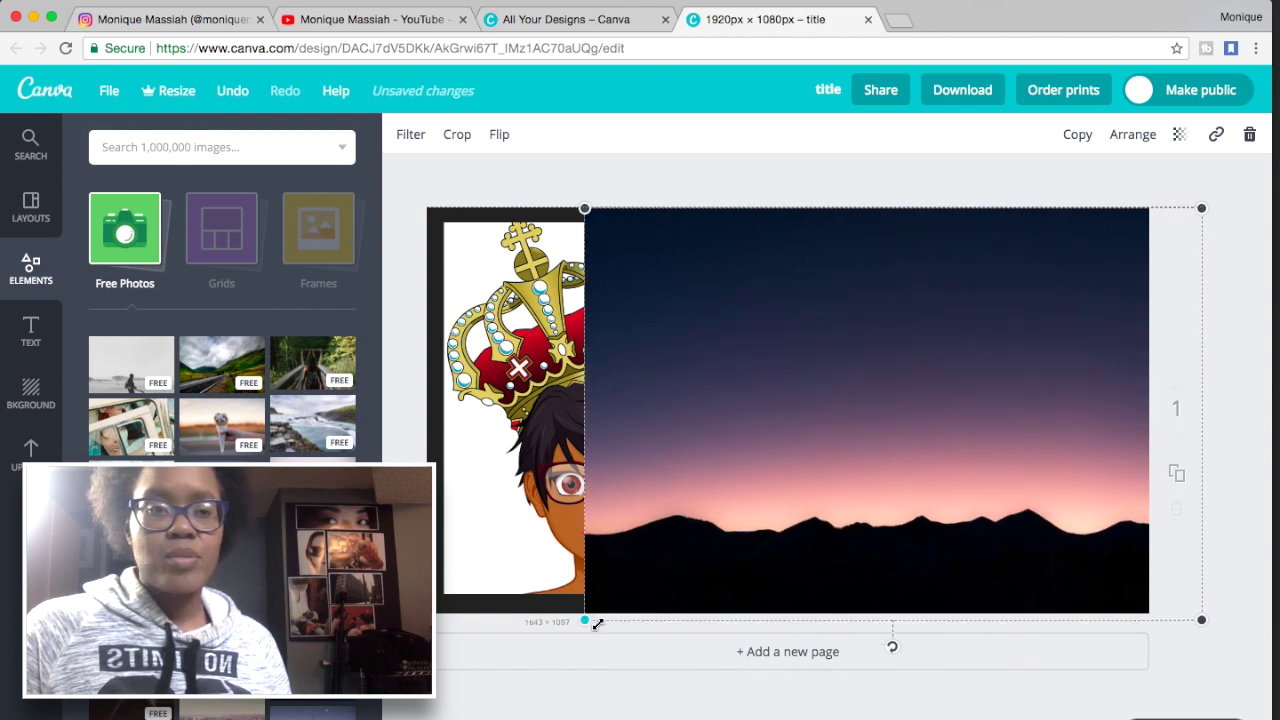
pyautogui.moveTo(637, 437); pyautogui.dragTo(763, 428)
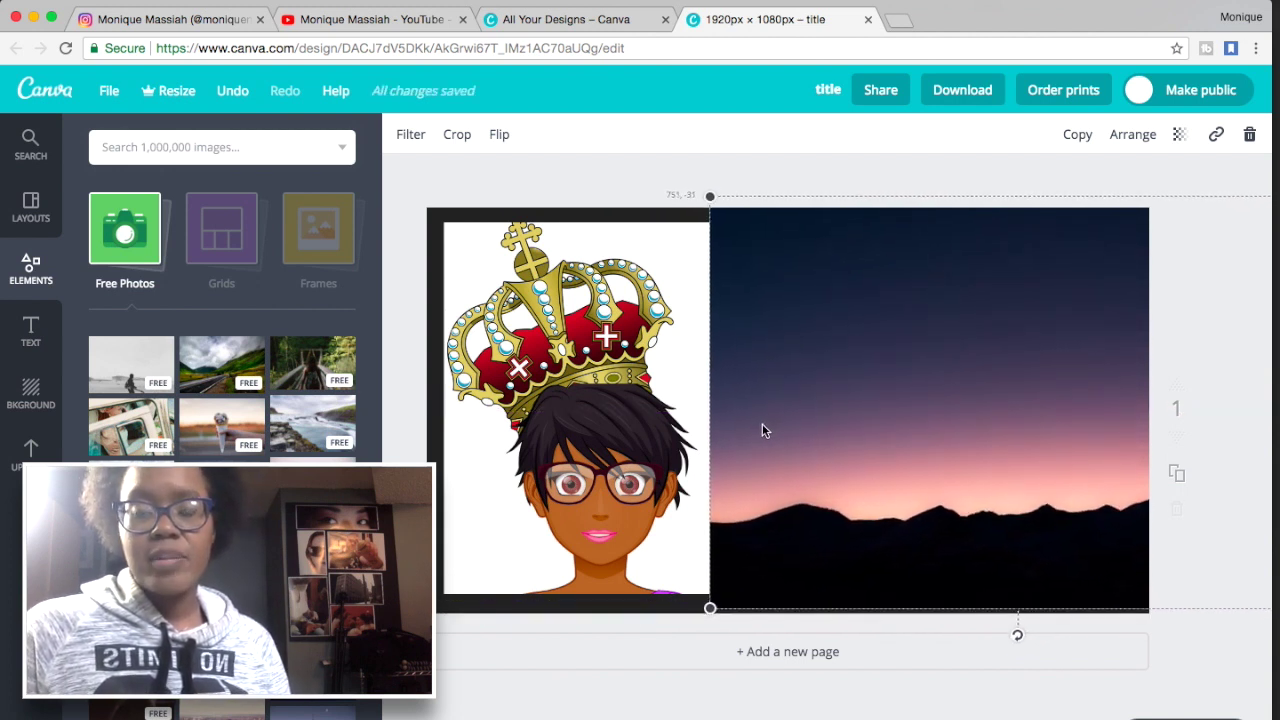
pyautogui.moveTo(710, 198); pyautogui.dragTo(747, 221)
pyautogui.moveTo(828, 262); pyautogui.dragTo(791, 264)
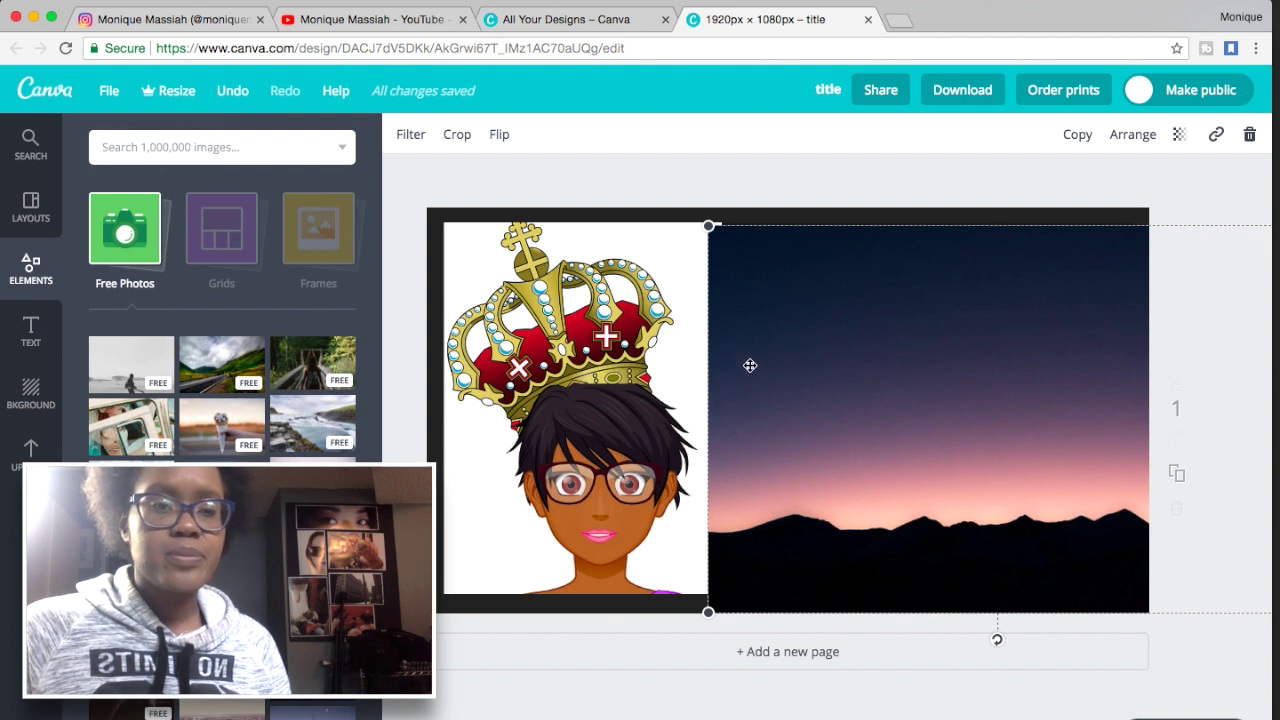
pyautogui.press('Delete')
# Try the blue sea photo with the rocky island enlarged over the dark area beside the avatar, and remove it.
pyautogui.scroll(-3, 343, 421)
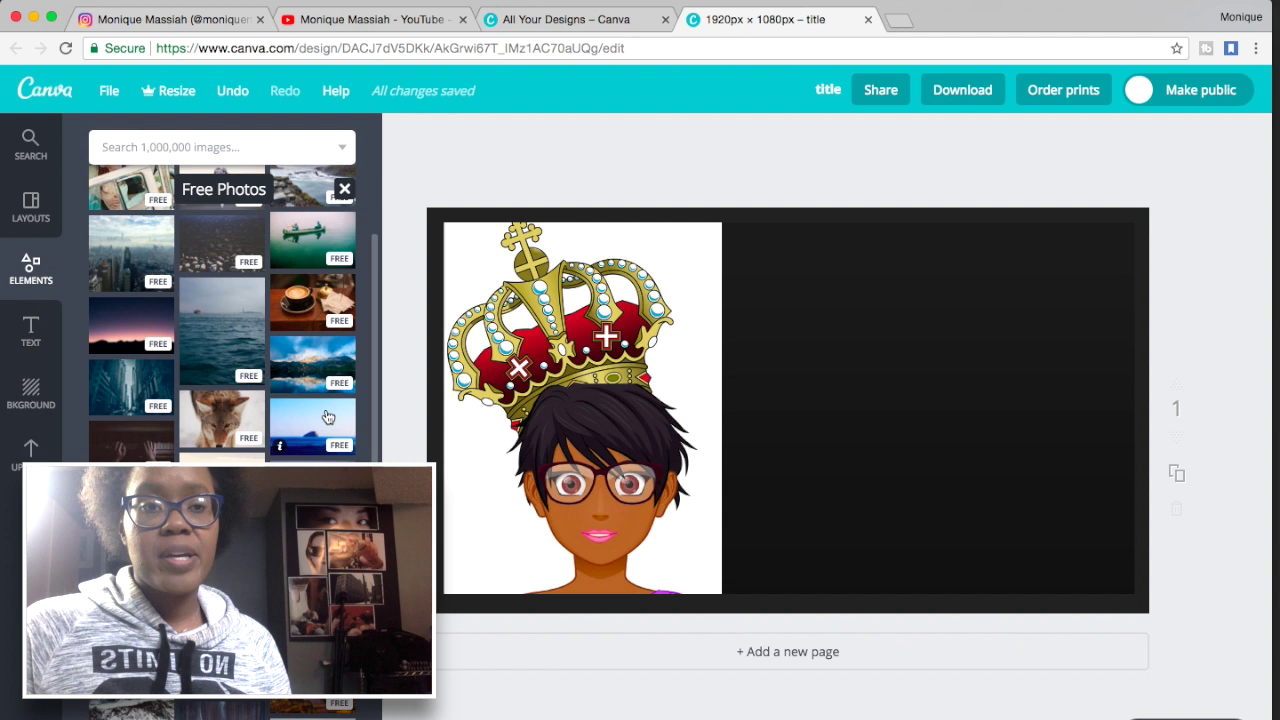
pyautogui.click(328, 417)
pyautogui.moveTo(800, 354); pyautogui.dragTo(888, 272)
pyautogui.moveTo(1021, 423); pyautogui.dragTo(1185, 600)
pyautogui.moveTo(911, 357); pyautogui.dragTo(915, 420)
pyautogui.moveTo(726, 272); pyautogui.dragTo(676, 222)
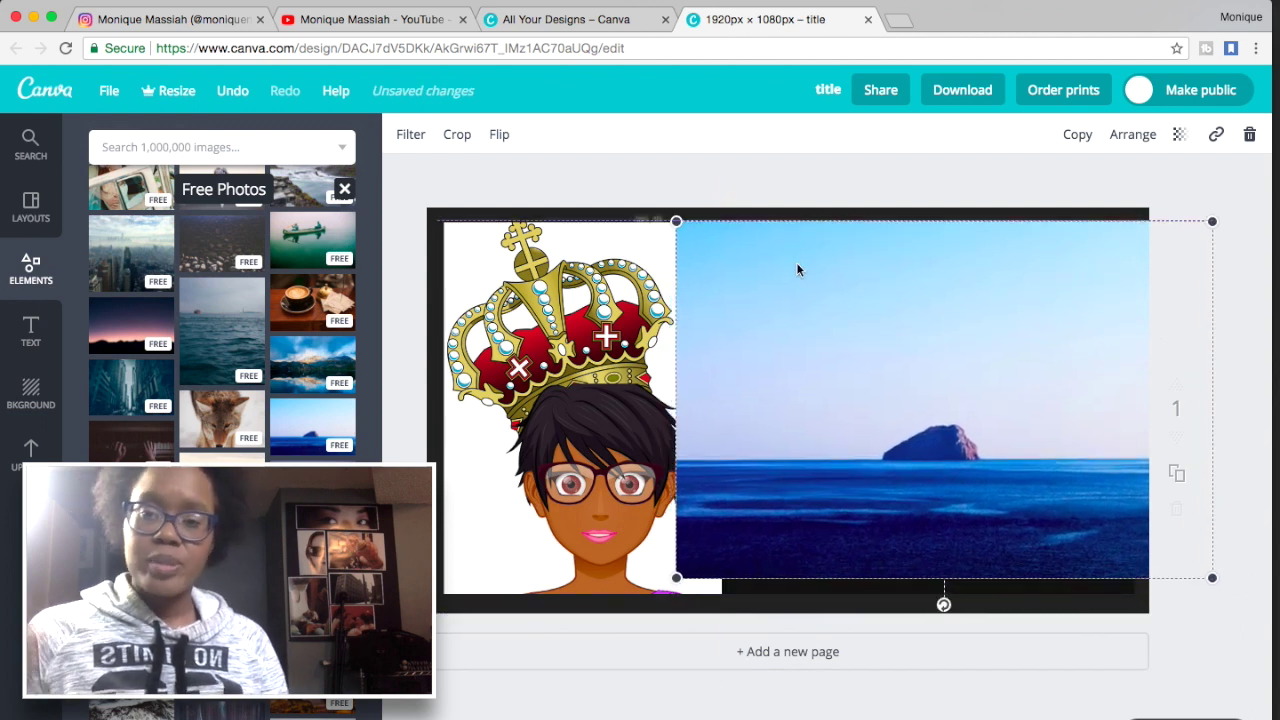
pyautogui.moveTo(1206, 565); pyautogui.dragTo(1243, 622)
pyautogui.moveTo(1004, 538); pyautogui.dragTo(1043, 537)
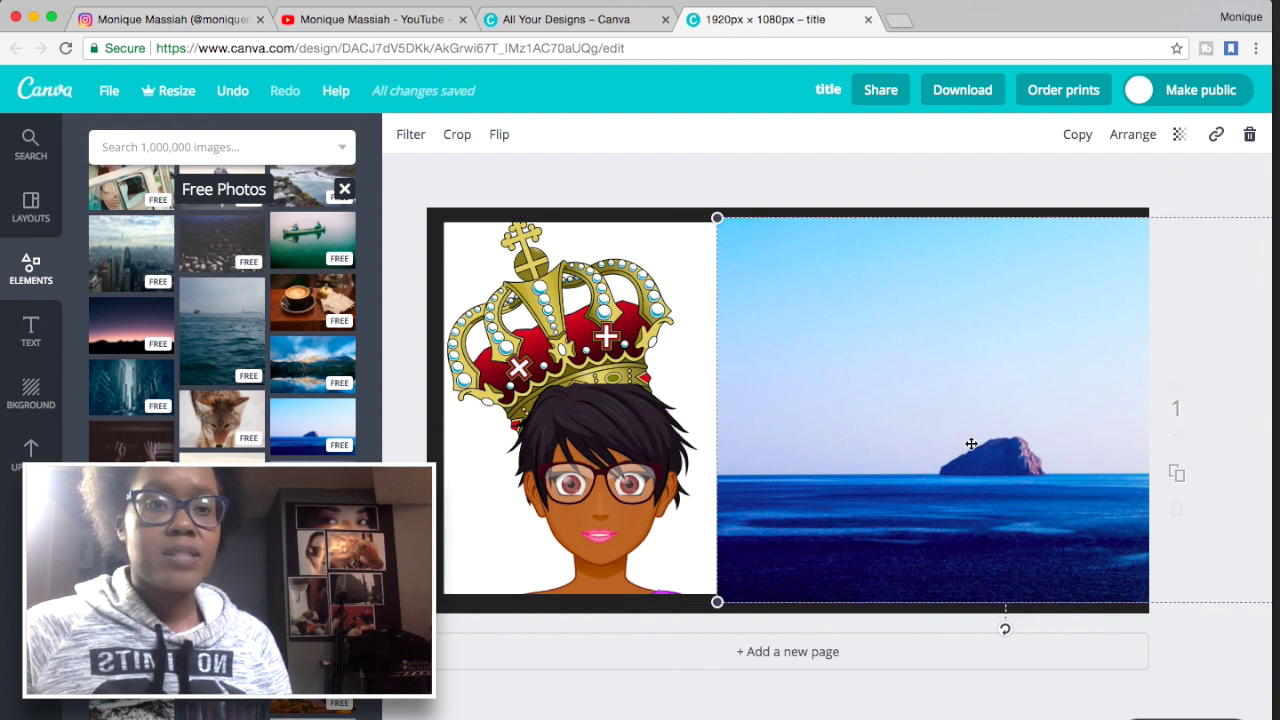
pyautogui.press('Delete')
# Try the dark hand photo and the smartphone-on-wood photo on the design, removing each one.
pyautogui.scroll(-2, 220, 550)
pyautogui.scroll(-10, 222, 310)
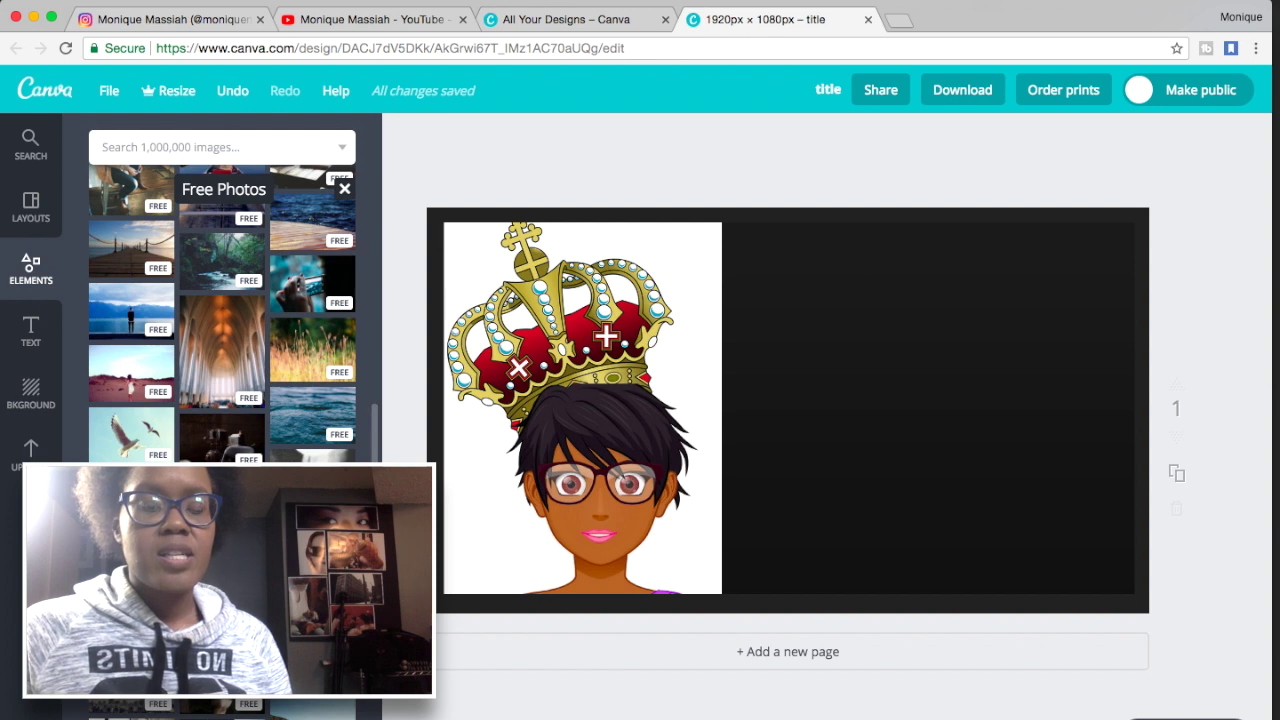
pyautogui.click(222, 435)
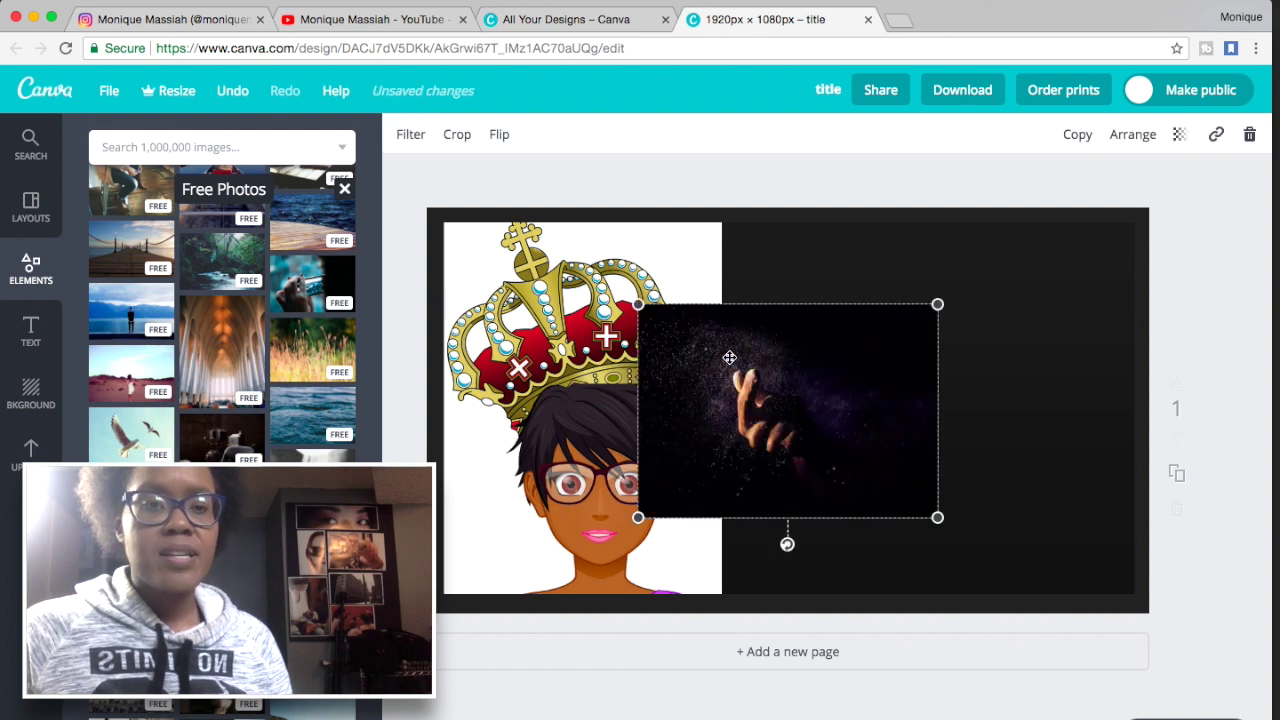
pyautogui.press('Delete')
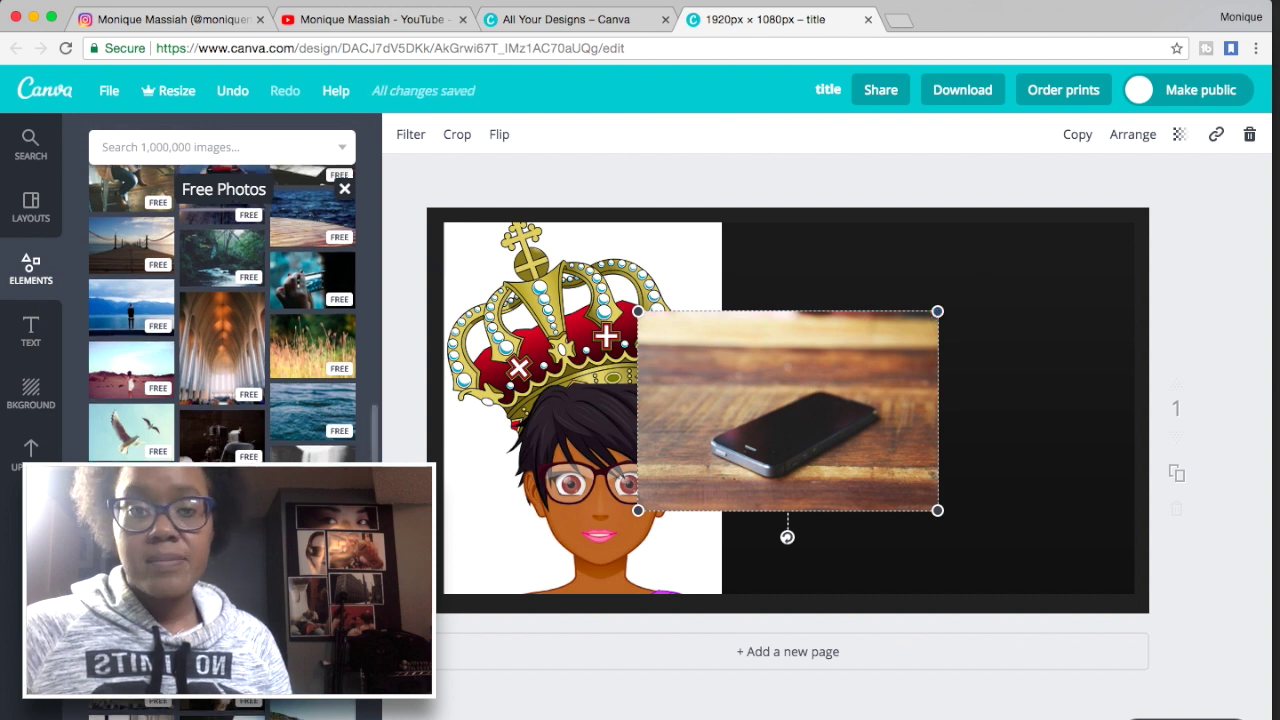
pyautogui.scroll(-3, 222, 310)
pyautogui.scroll(-2, 222, 310)
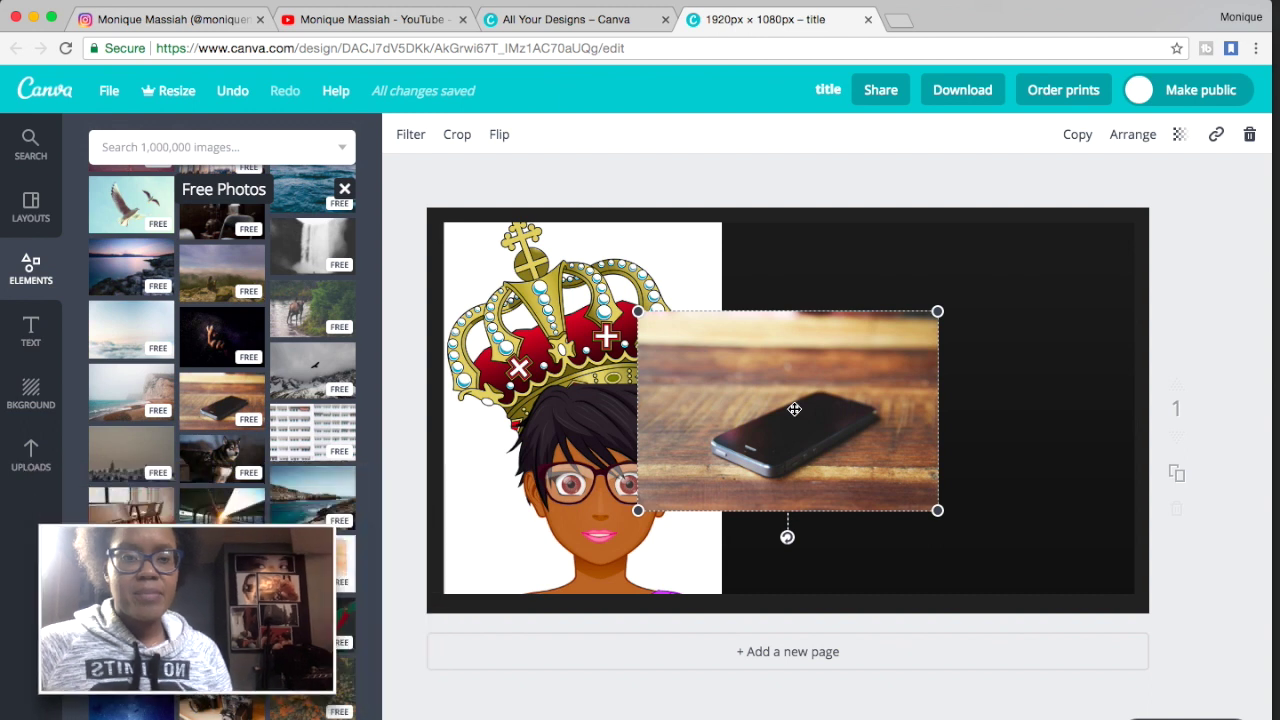
pyautogui.press('Delete')
# Add the free photo of vintage cameras and shrink it into the lower-right corner of the design's dark area.
pyautogui.click(229, 700)
pyautogui.moveTo(710, 418); pyautogui.dragTo(856, 353)
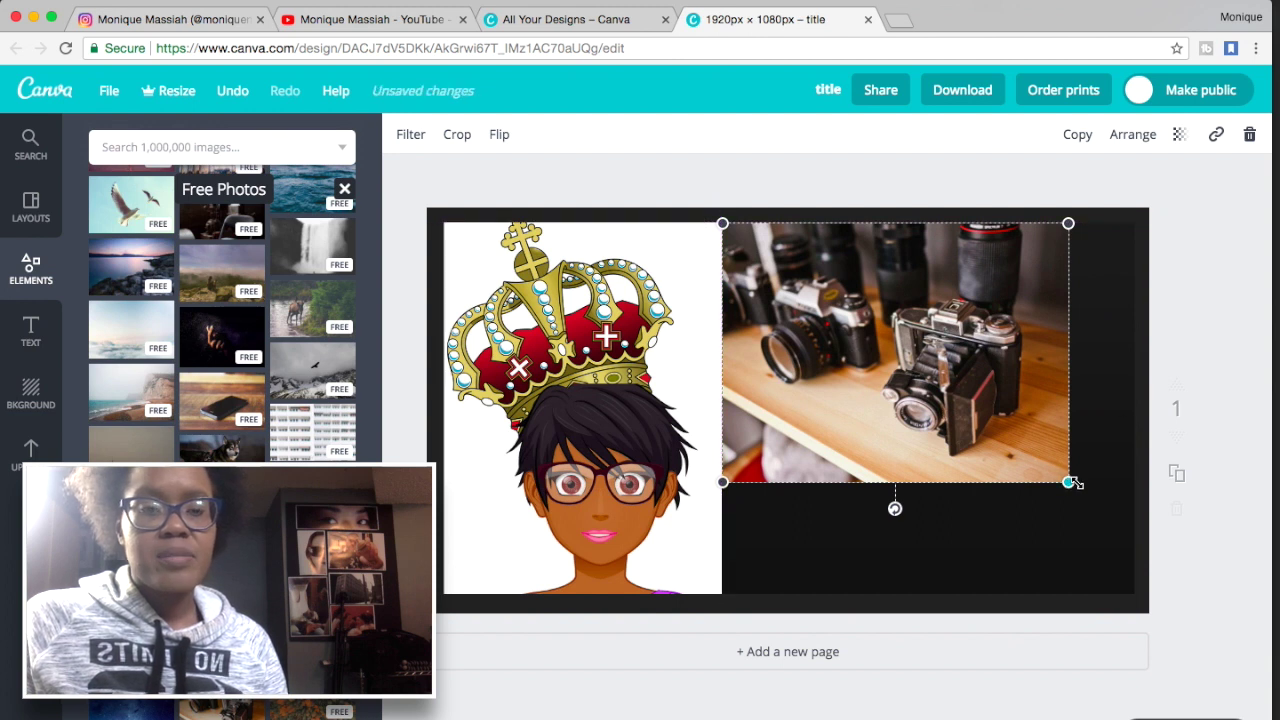
pyautogui.moveTo(970, 377); pyautogui.dragTo(954, 397)
pyautogui.moveTo(762, 304); pyautogui.dragTo(985, 463)
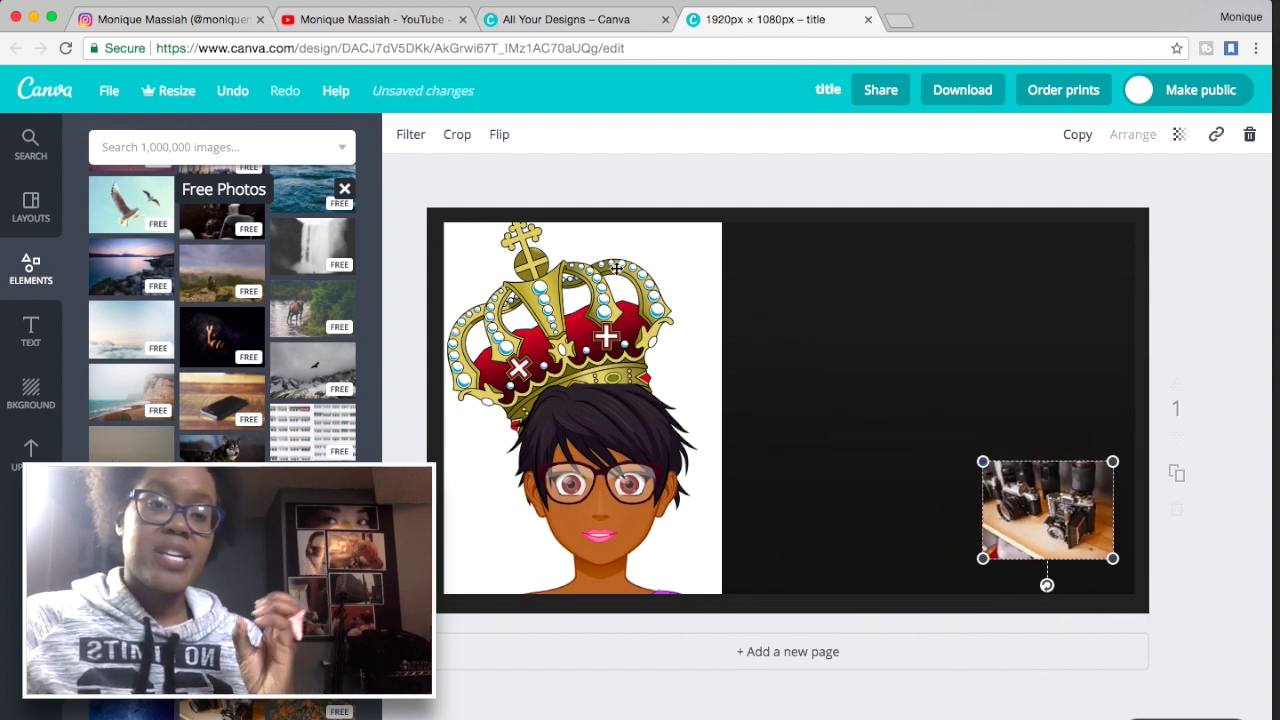
# Add a heading text box and place it near the top of the dark area beside the avatar.
pyautogui.click(31, 336)
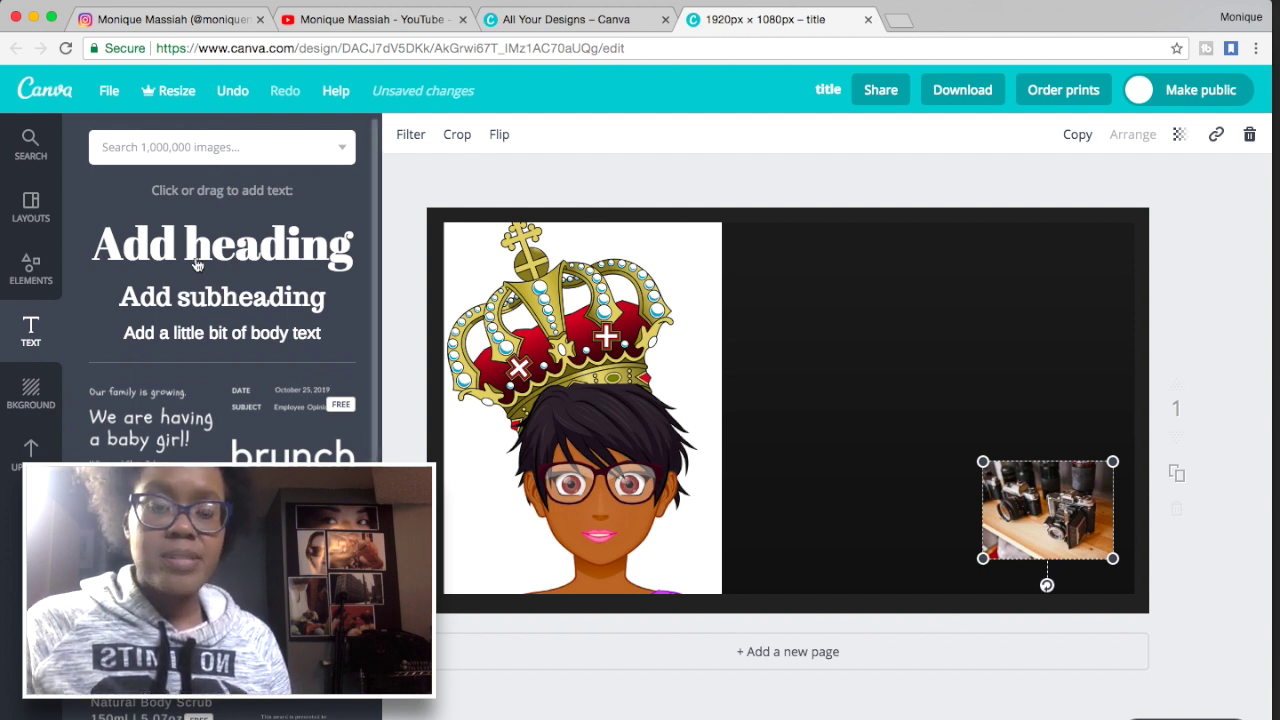
pyautogui.click(196, 266)
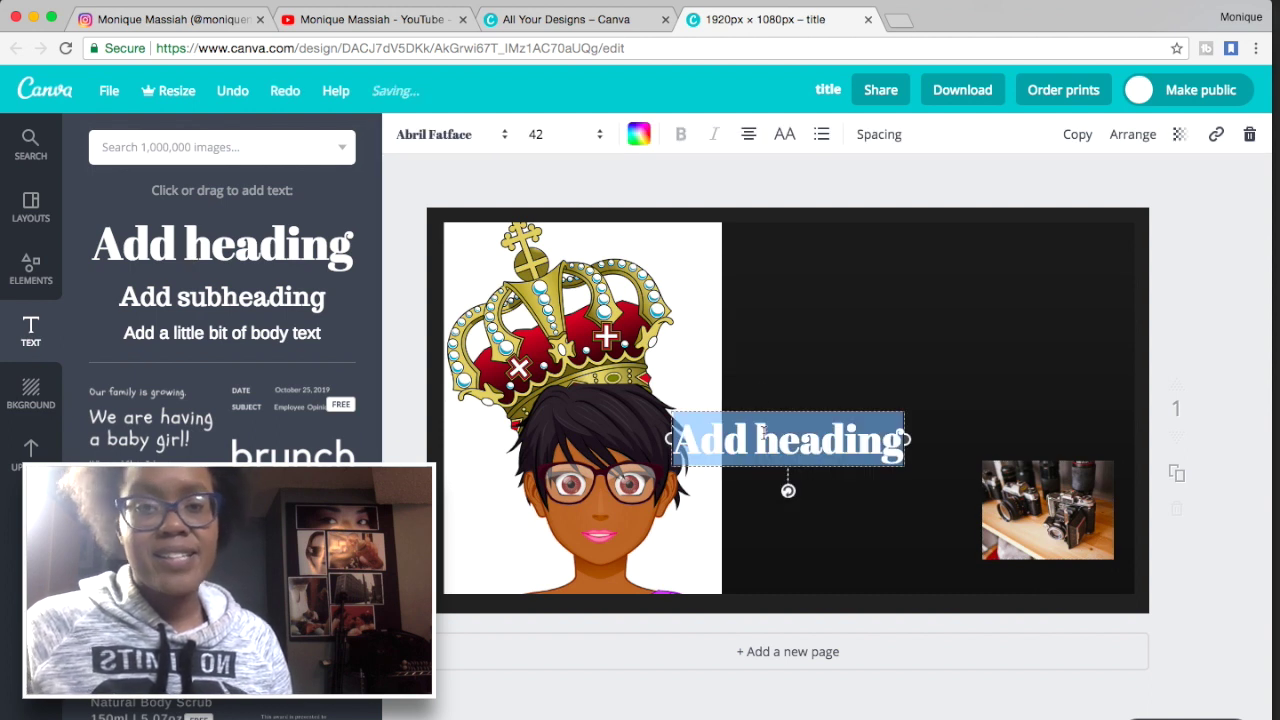
pyautogui.moveTo(764, 401); pyautogui.dragTo(894, 230)
# Replace the placeholder text of the heading beside the avatar with "How to make a thumbnail".
pyautogui.click(875, 270)
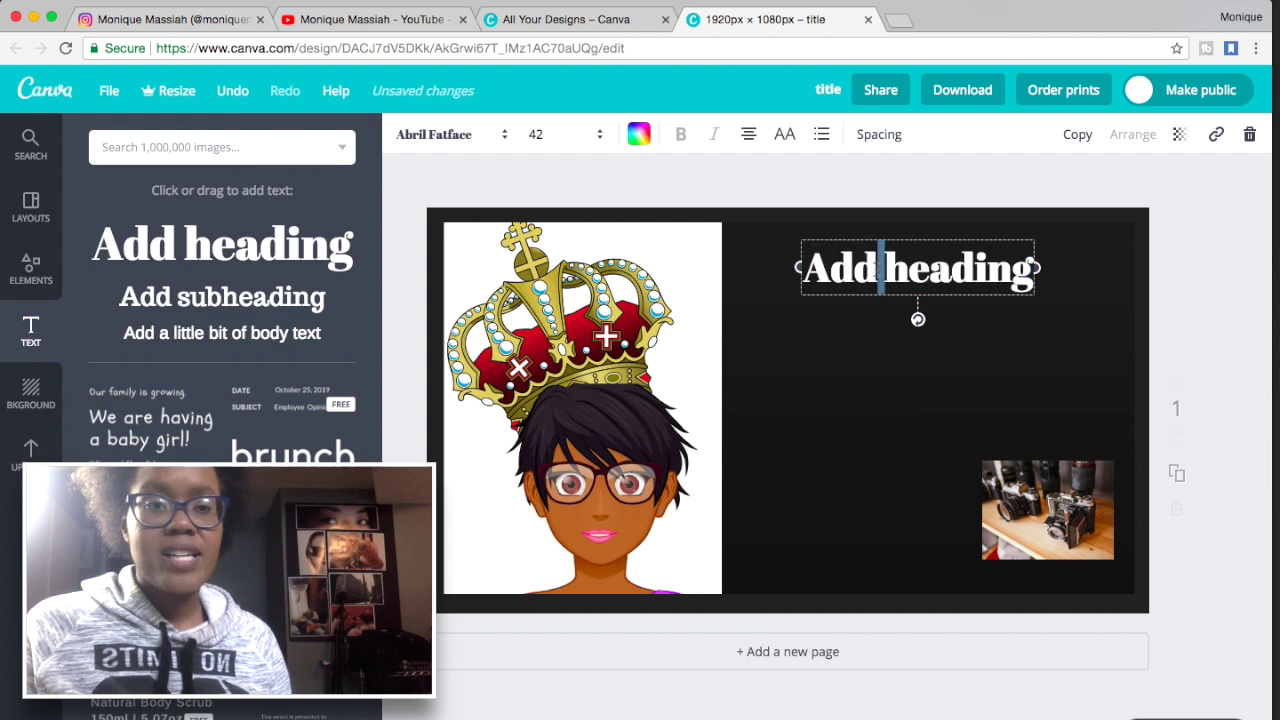
pyautogui.hotkey('ctrl', 'a')
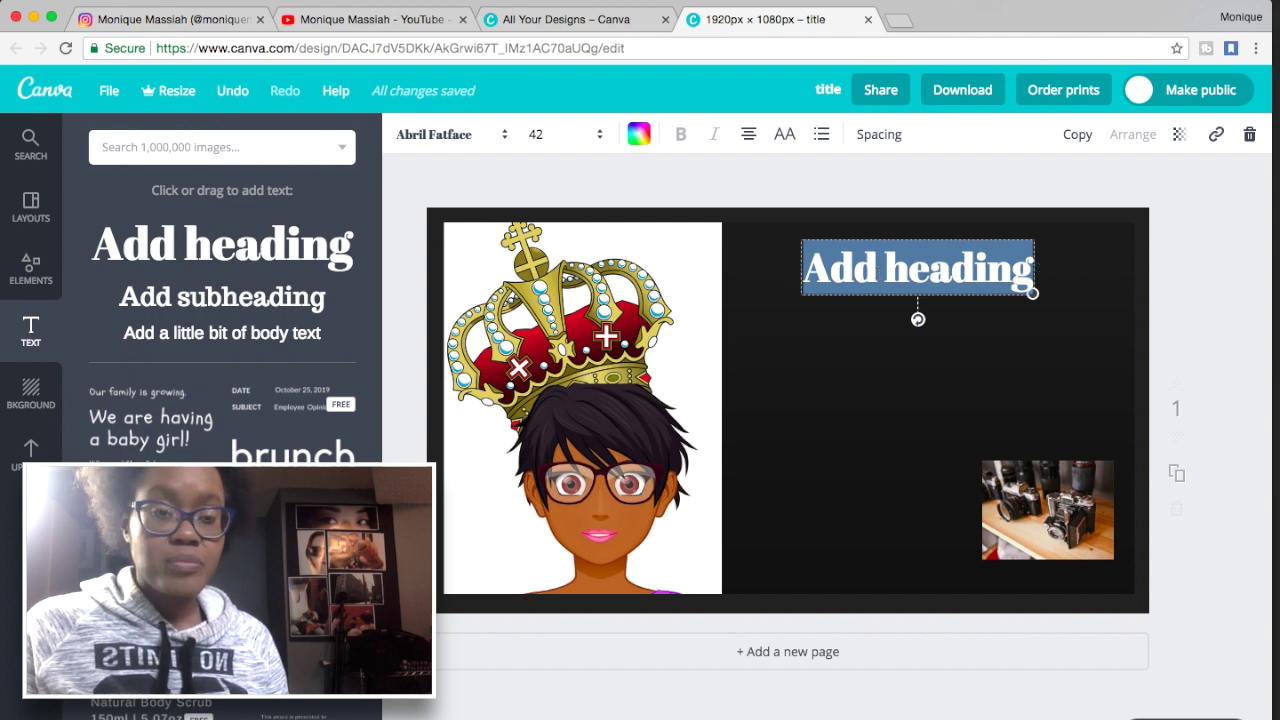
pyautogui.write('How to mak')
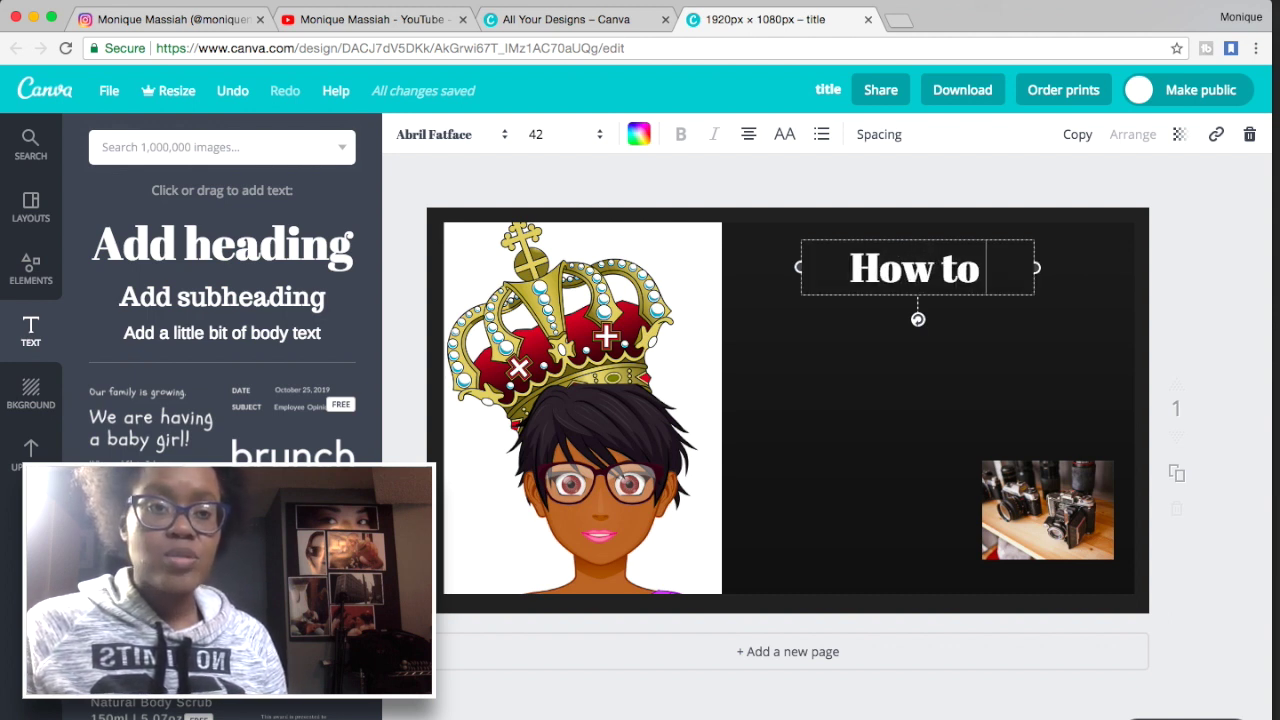
pyautogui.write('e')
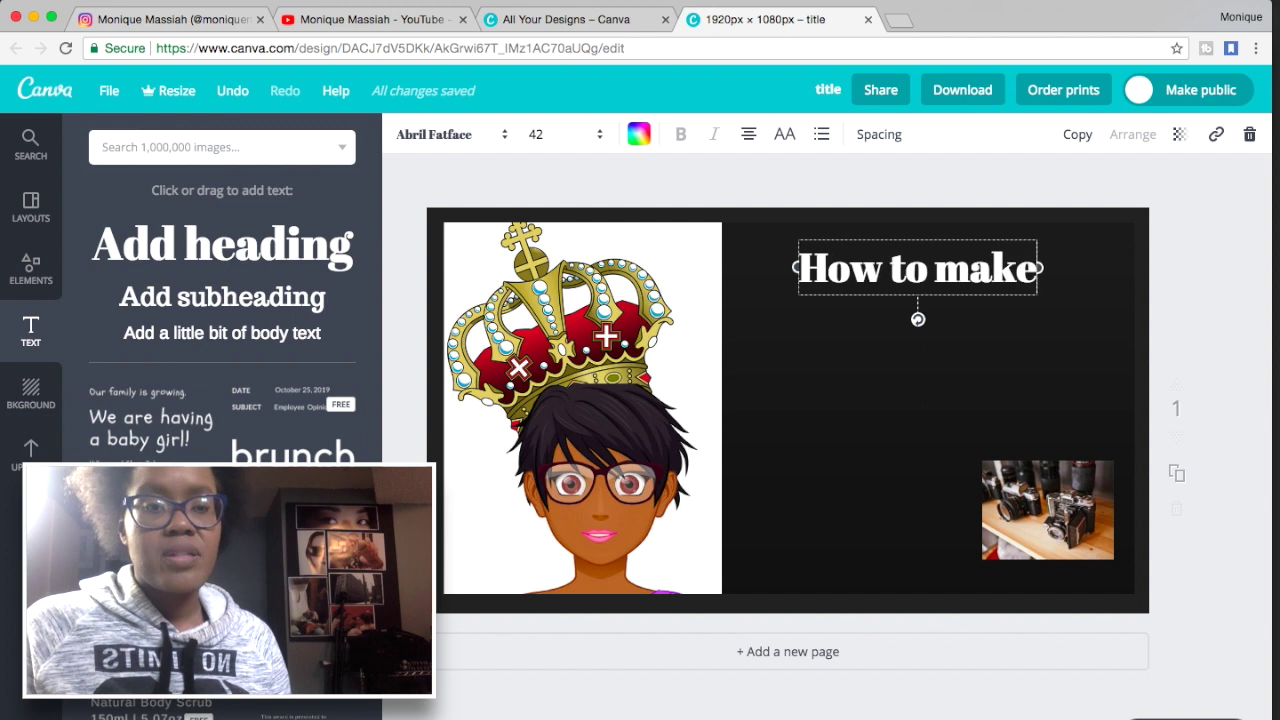
pyautogui.write(' a thumbnail')
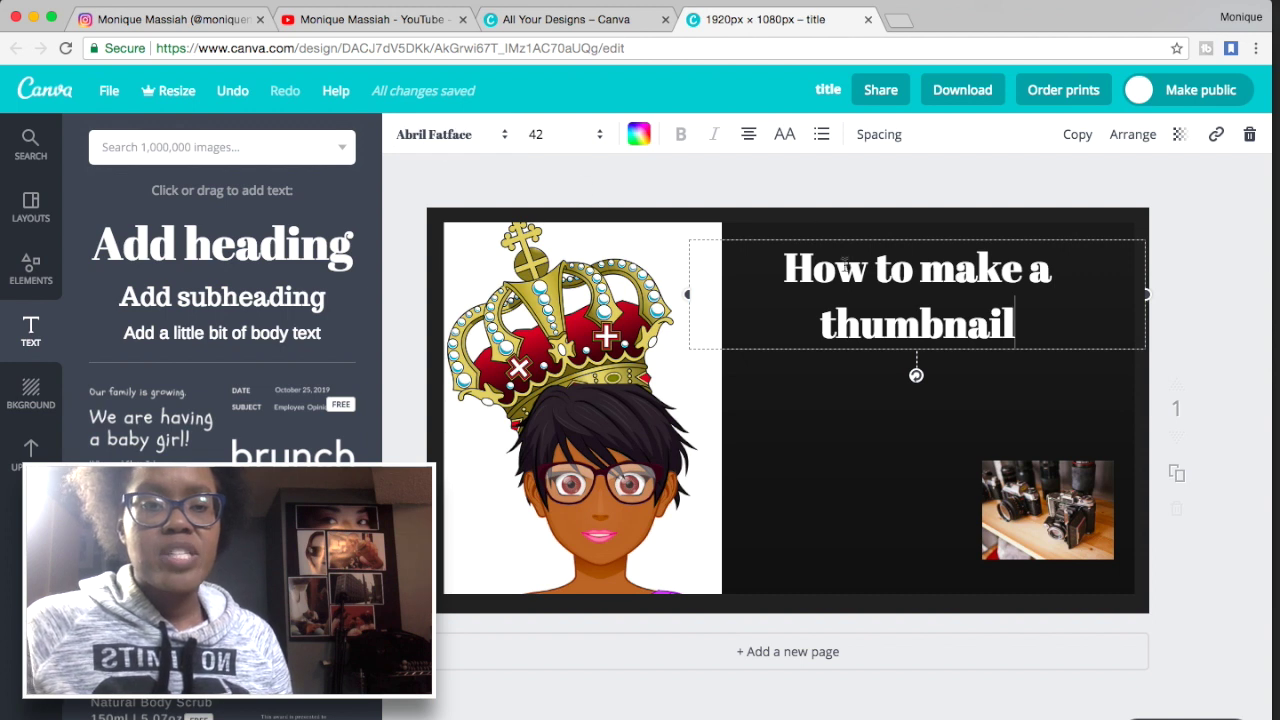
# Try the Aileron Thin font with bold formatting on the whole "How to make a thumbnail" heading.
pyautogui.tripleClick(845, 283)
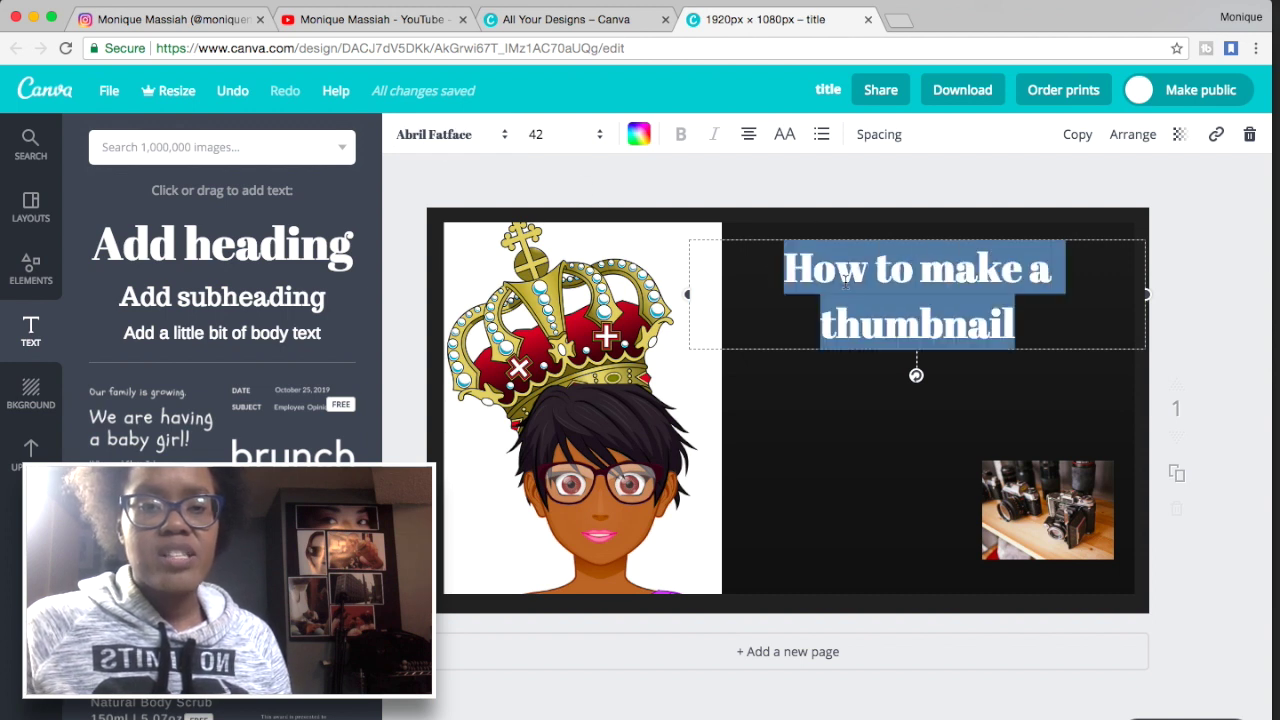
pyautogui.click(504, 143)
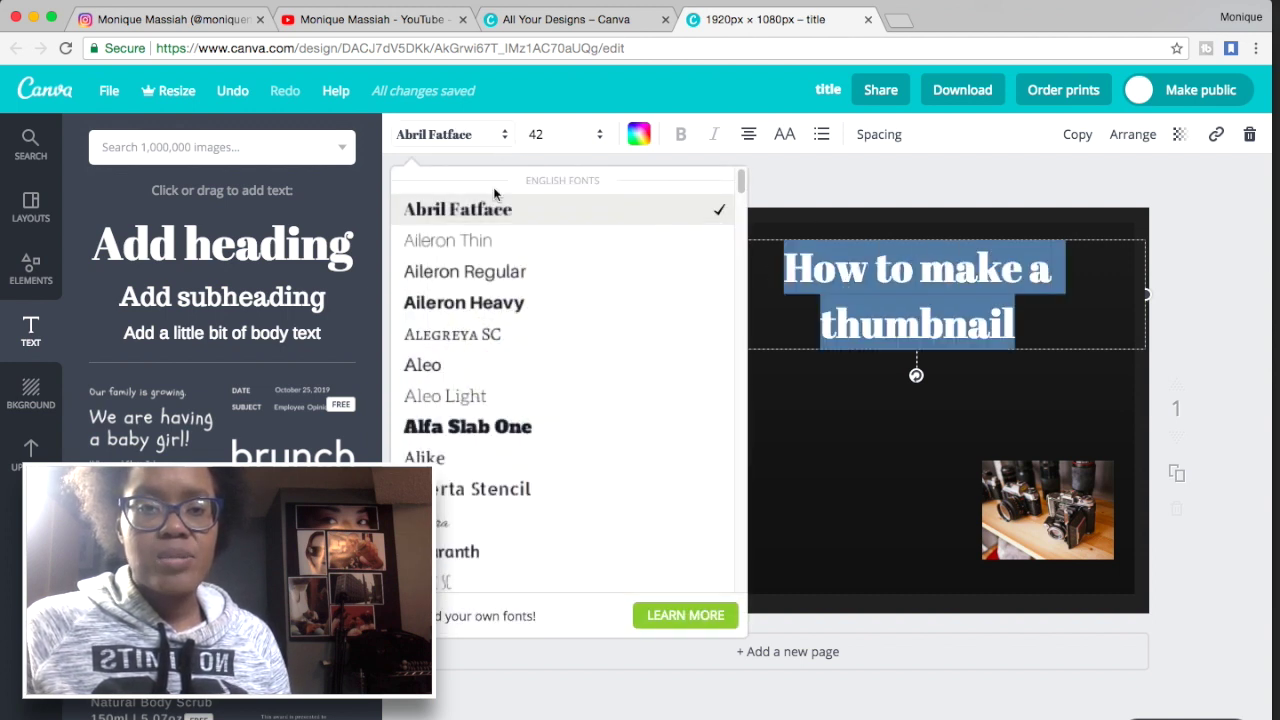
pyautogui.click(493, 242)
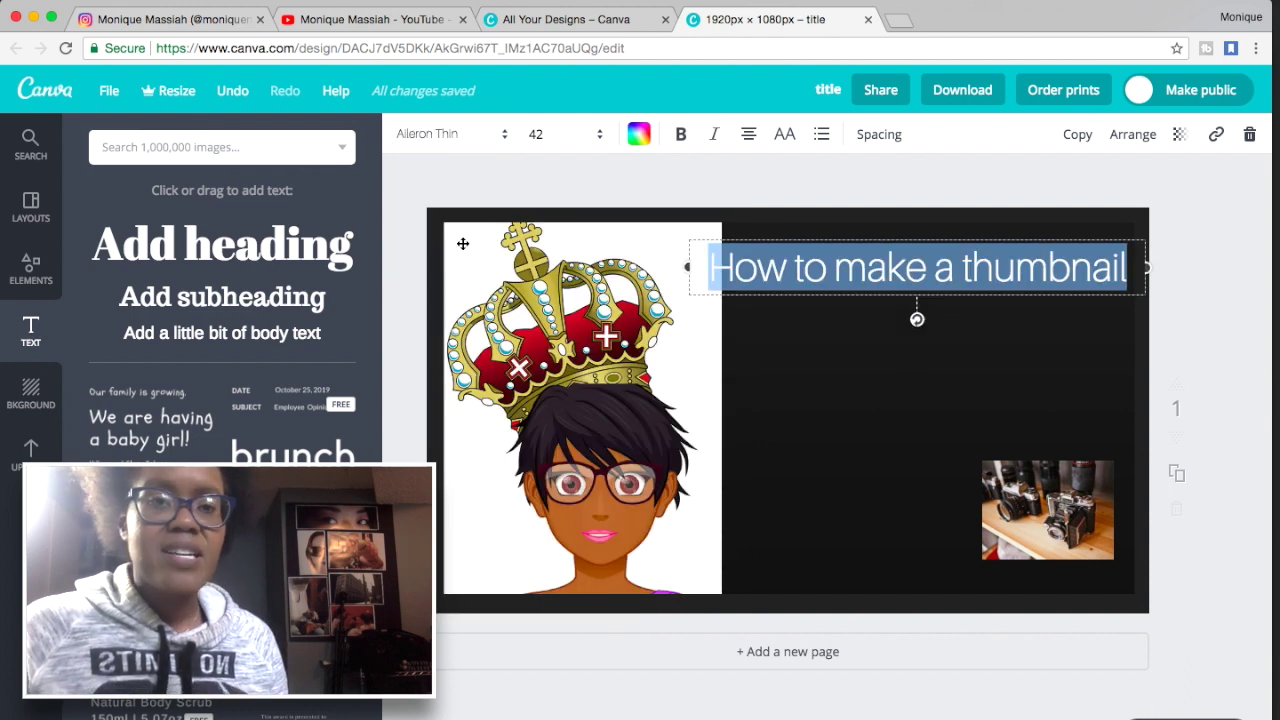
pyautogui.click(679, 137)
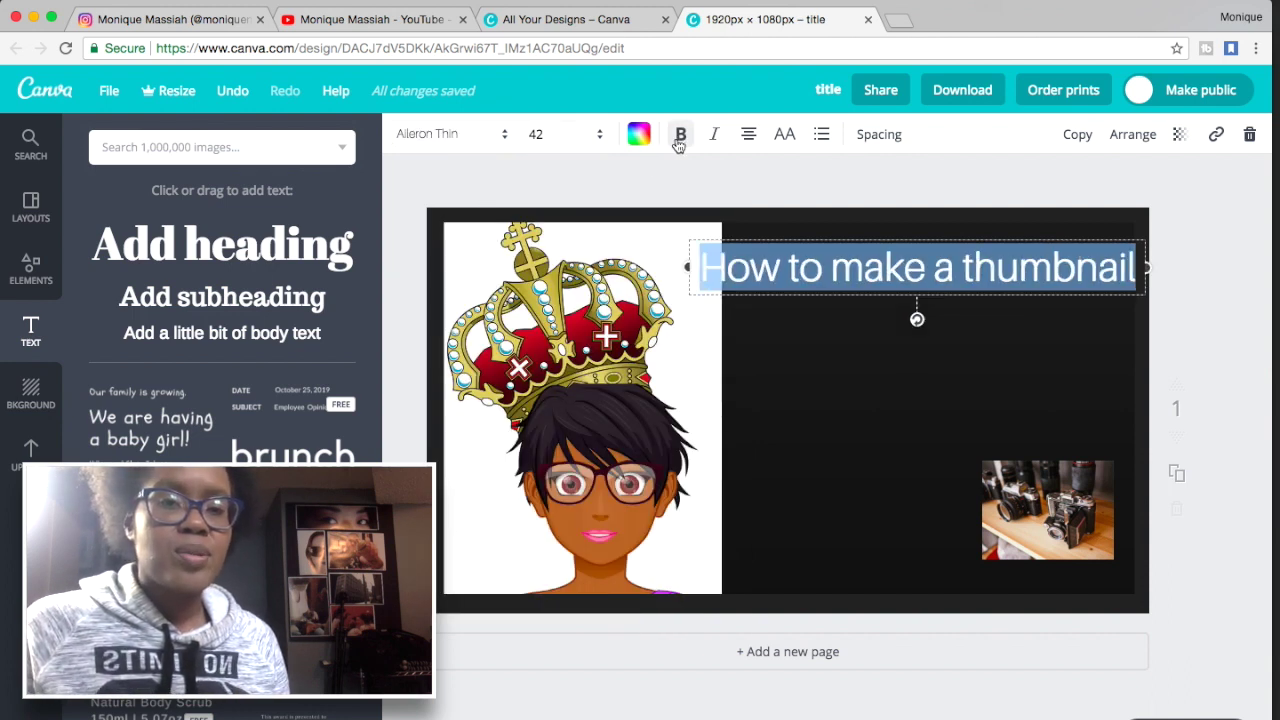
pyautogui.click(686, 141)
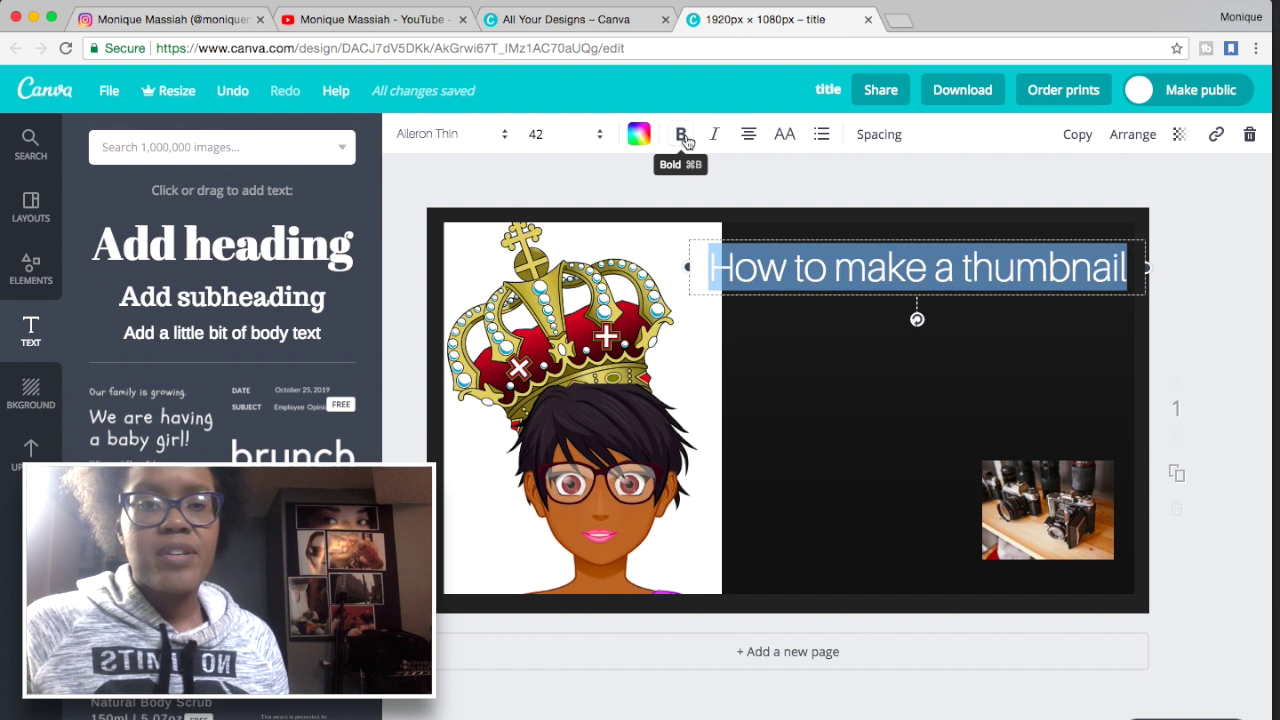
pyautogui.click(686, 141)
# Try the Aileron Heavy font and the Archivo Black font on the heading text.
pyautogui.click(504, 140)
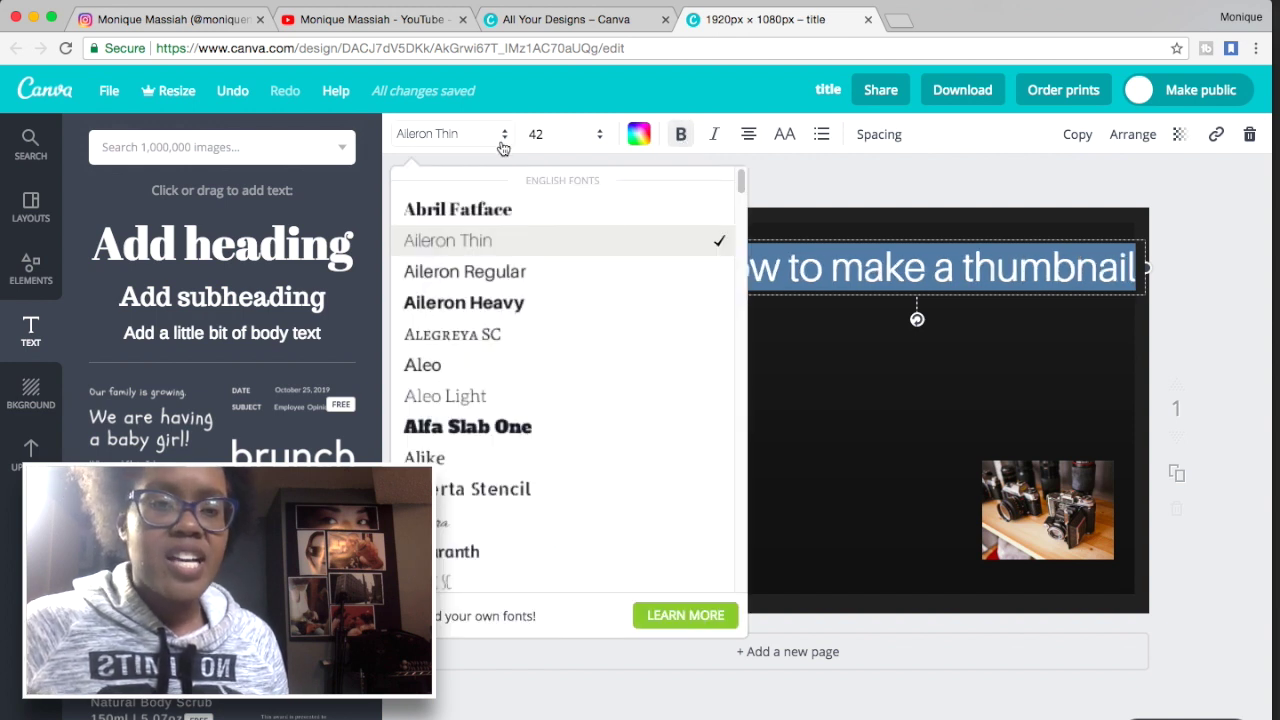
pyautogui.scroll(-2, 486, 271)
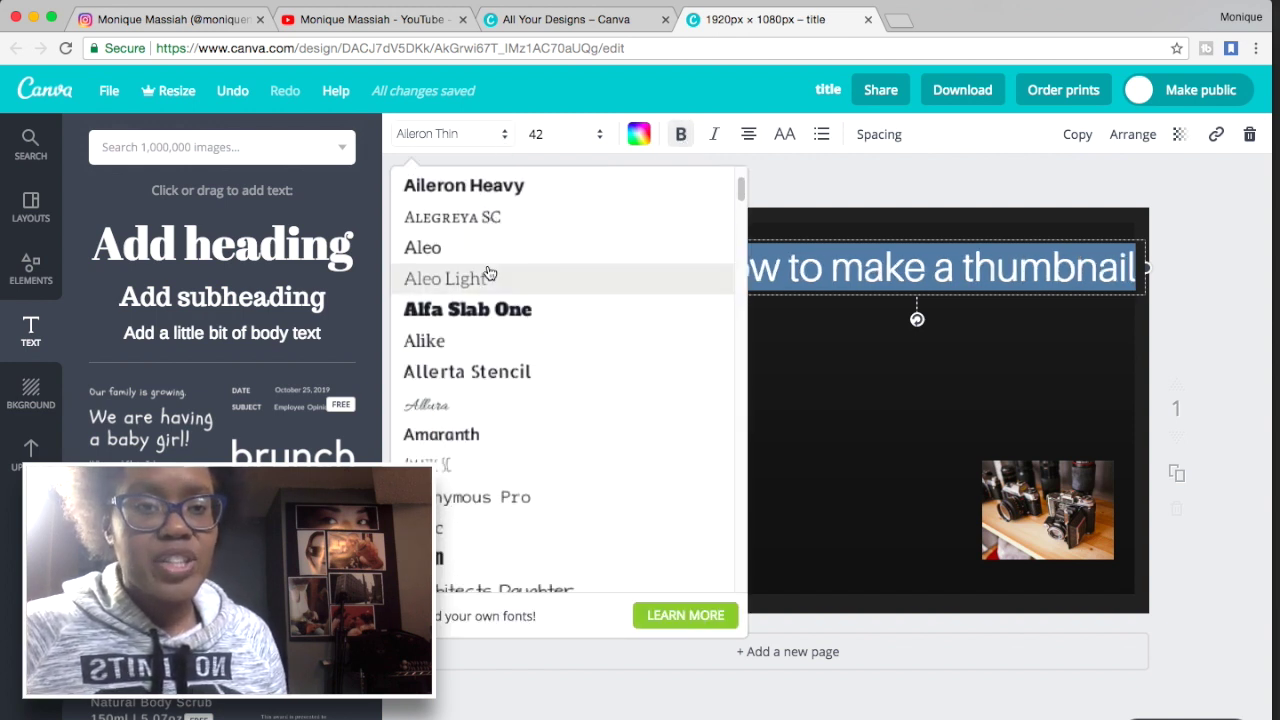
pyautogui.scroll(2, 487, 272)
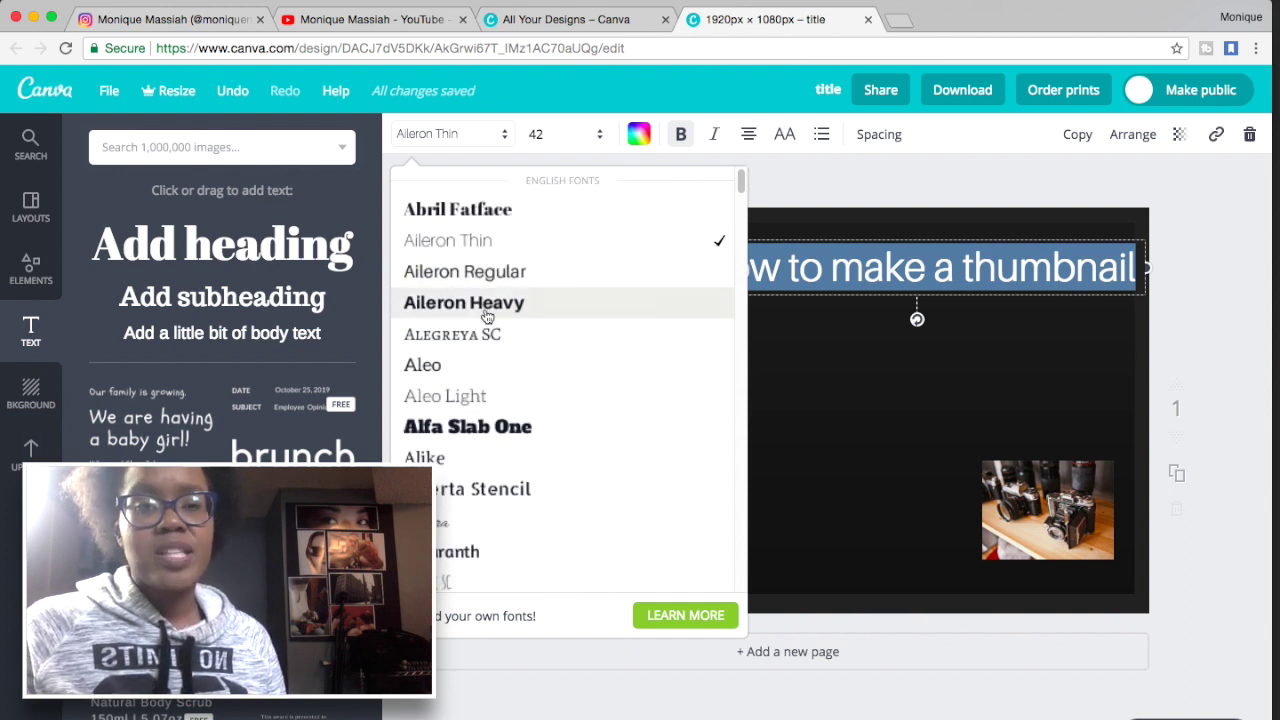
pyautogui.click(485, 304)
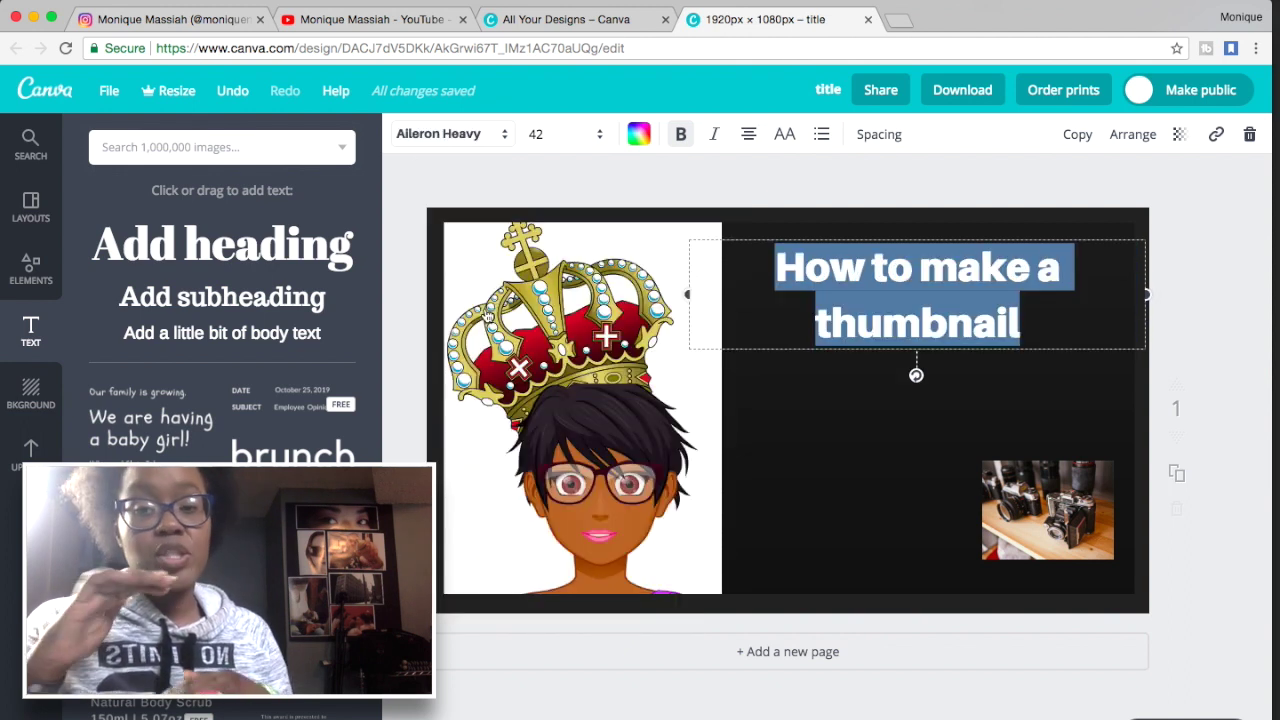
pyautogui.click(506, 144)
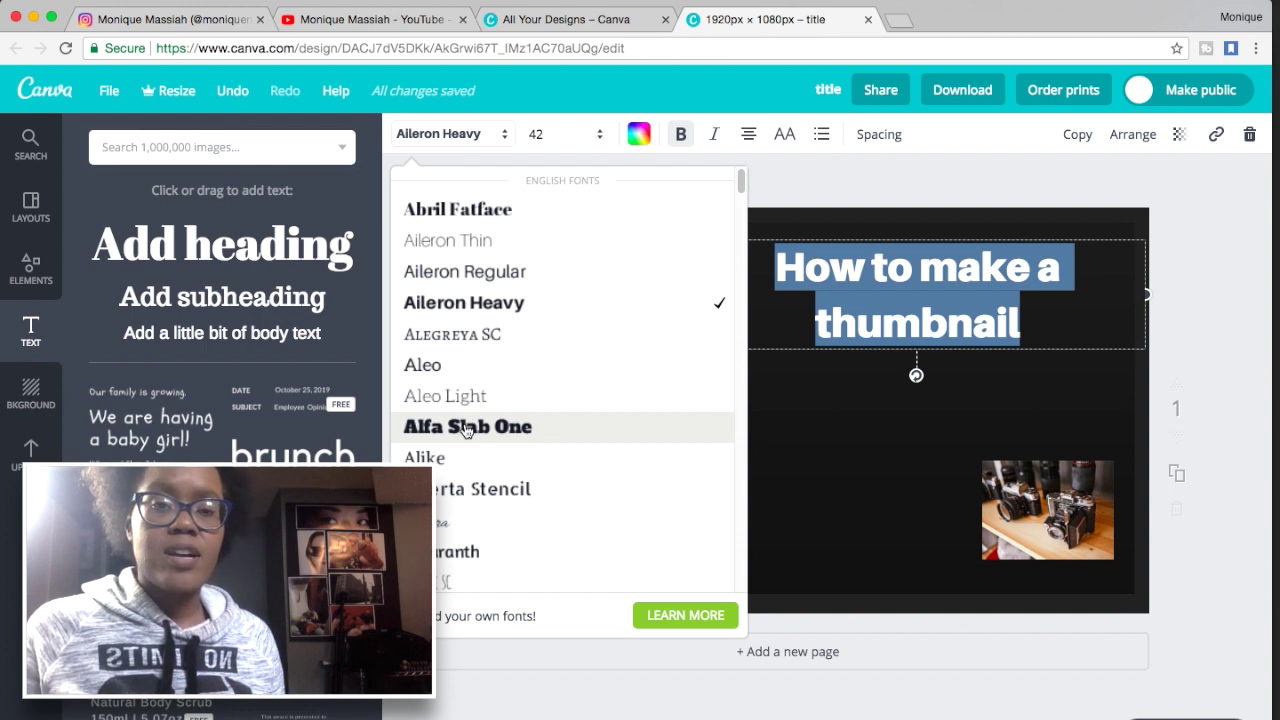
pyautogui.scroll(-5, 497, 374)
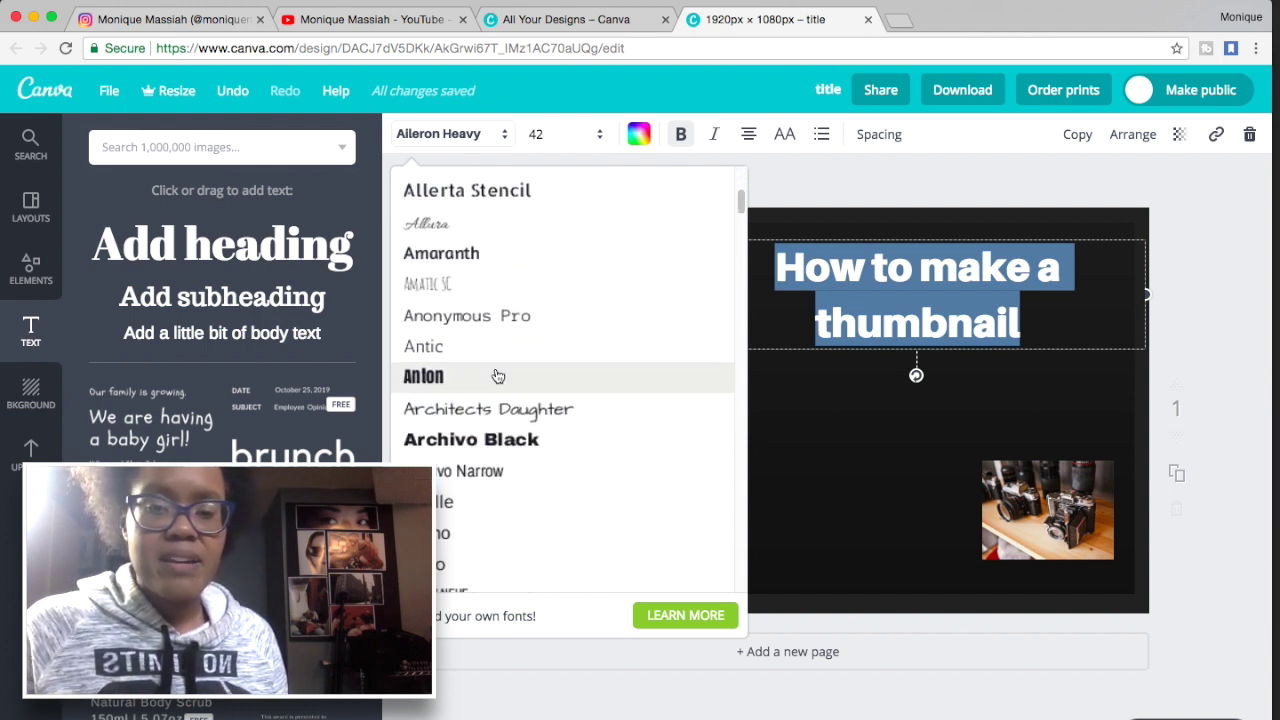
pyautogui.click(509, 441)
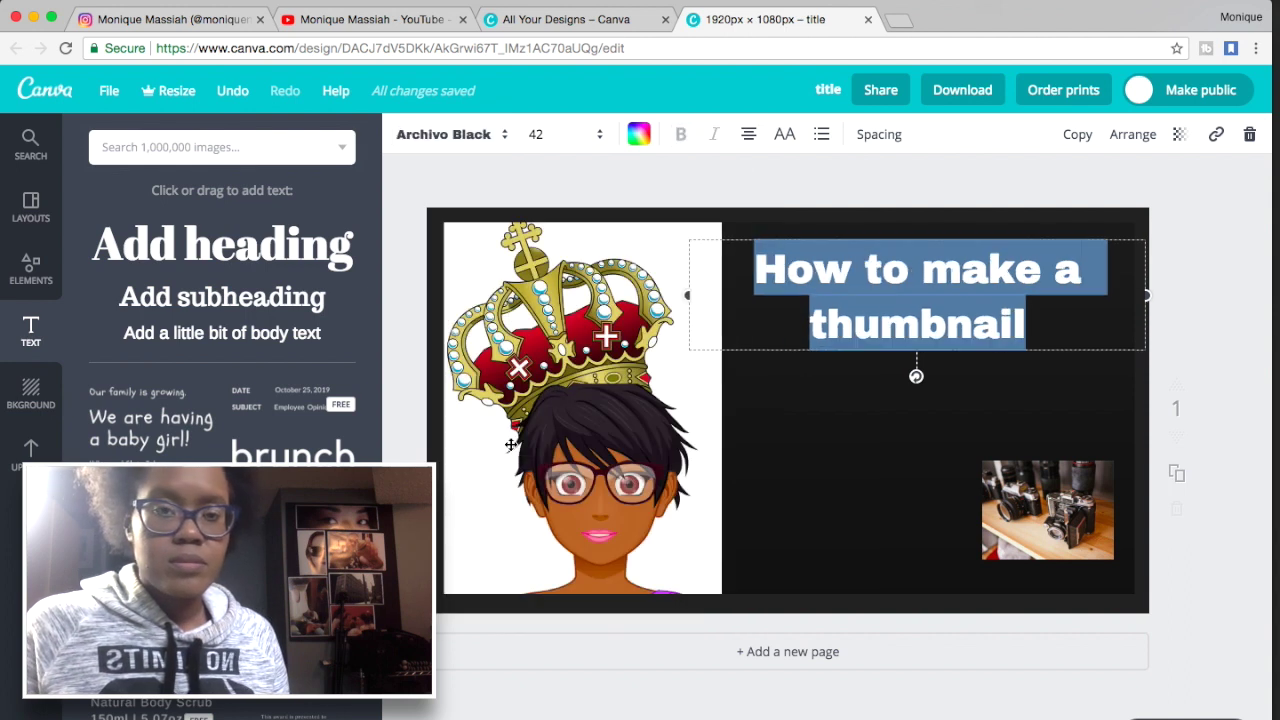
# Look further through the English fonts and try Knewave on the heading text.
pyautogui.click(507, 146)
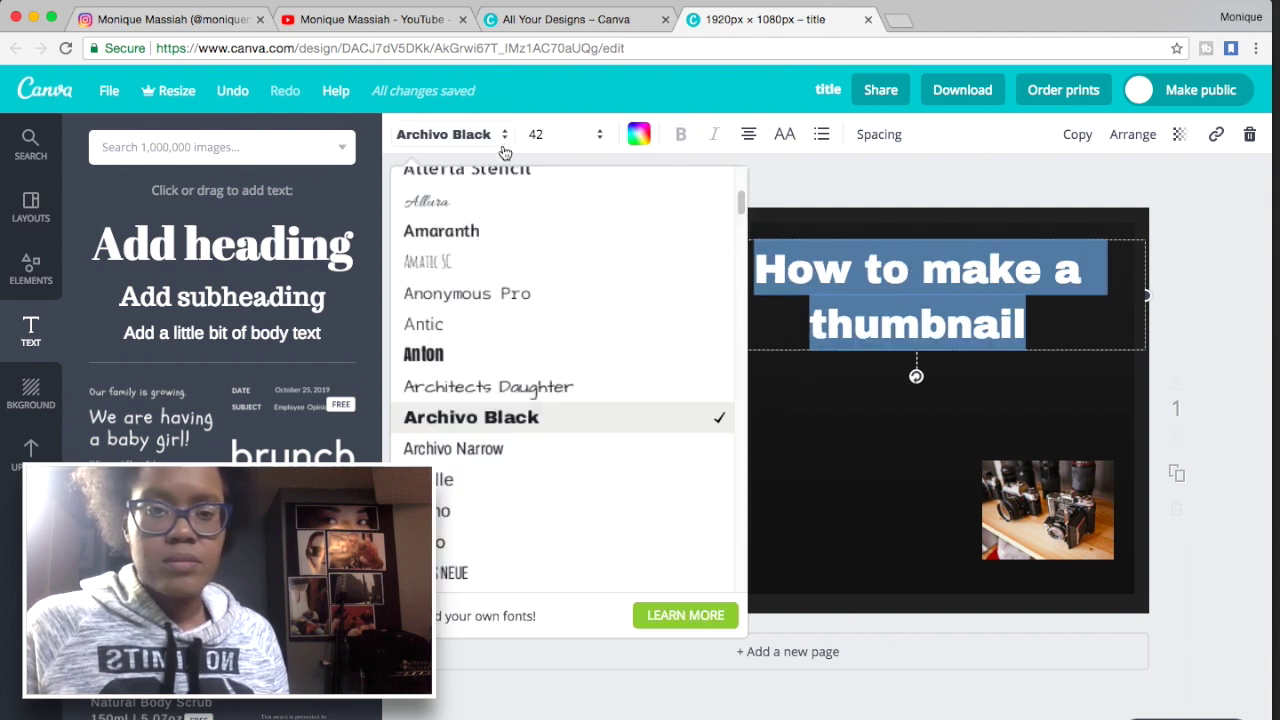
pyautogui.scroll(5, 472, 259)
pyautogui.scroll(-15, 472, 259)
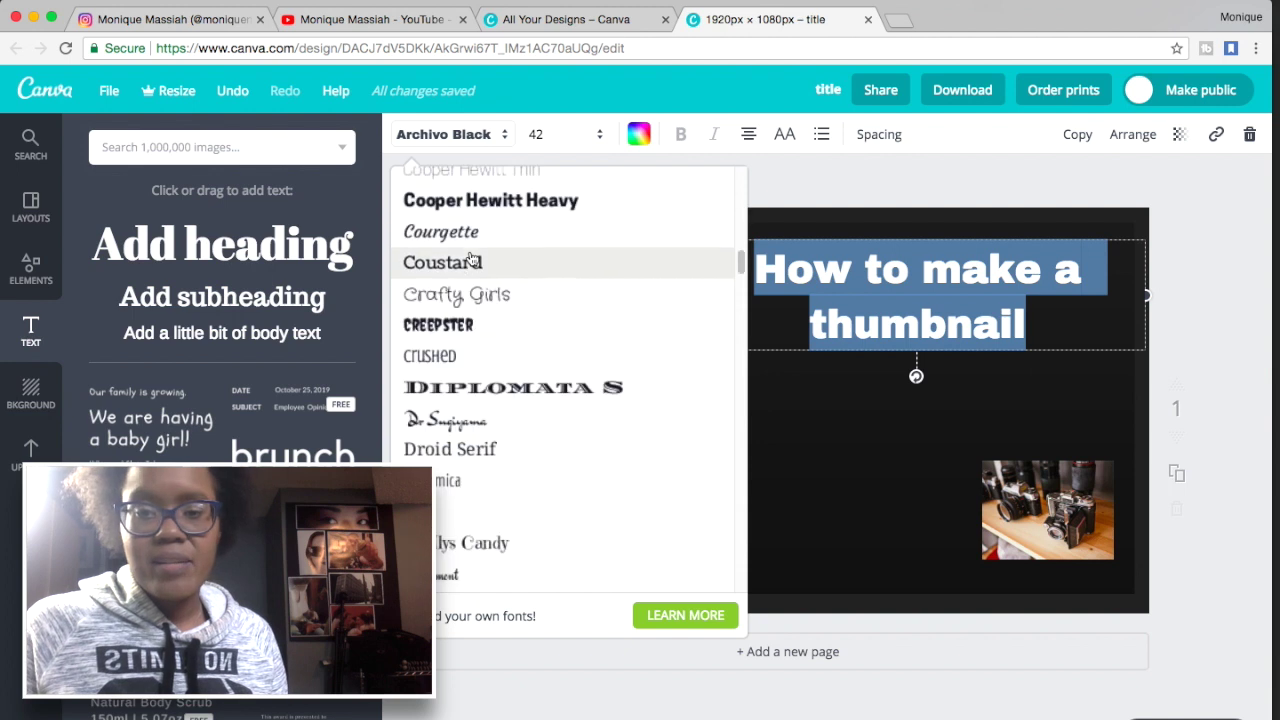
pyautogui.scroll(-10, 472, 259)
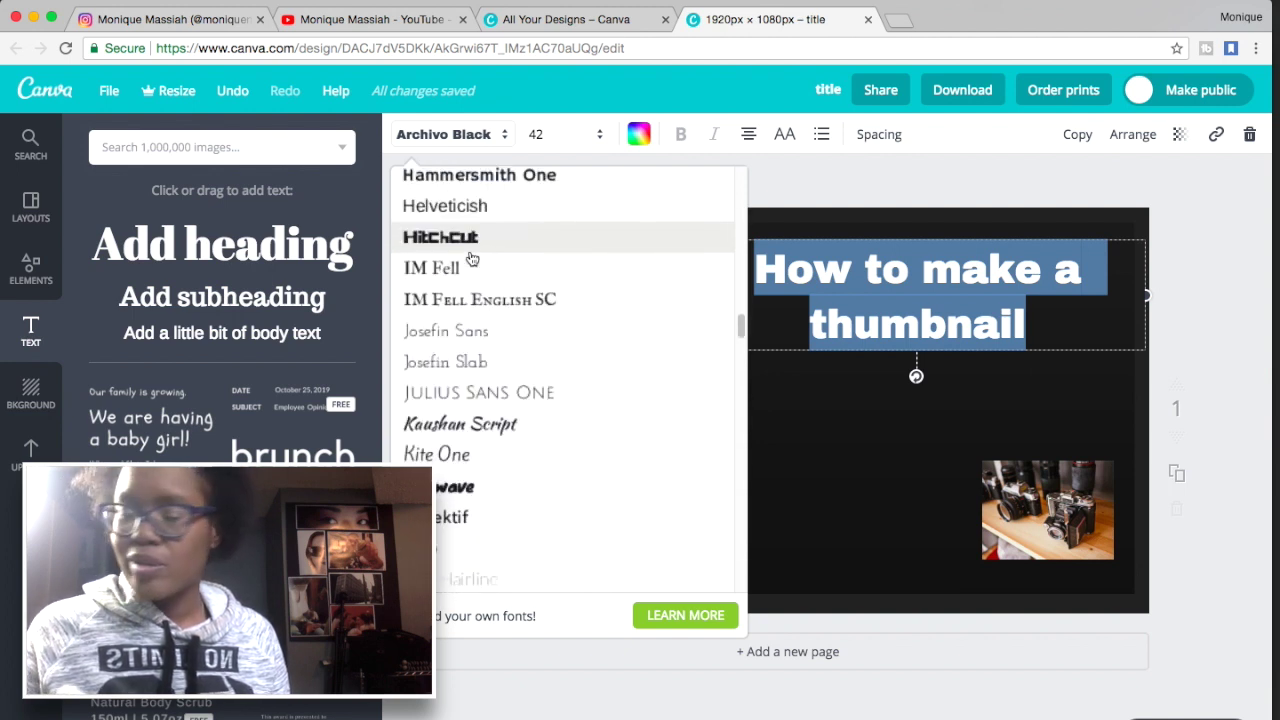
pyautogui.scroll(-2, 469, 257)
pyautogui.scroll(5, 455, 330)
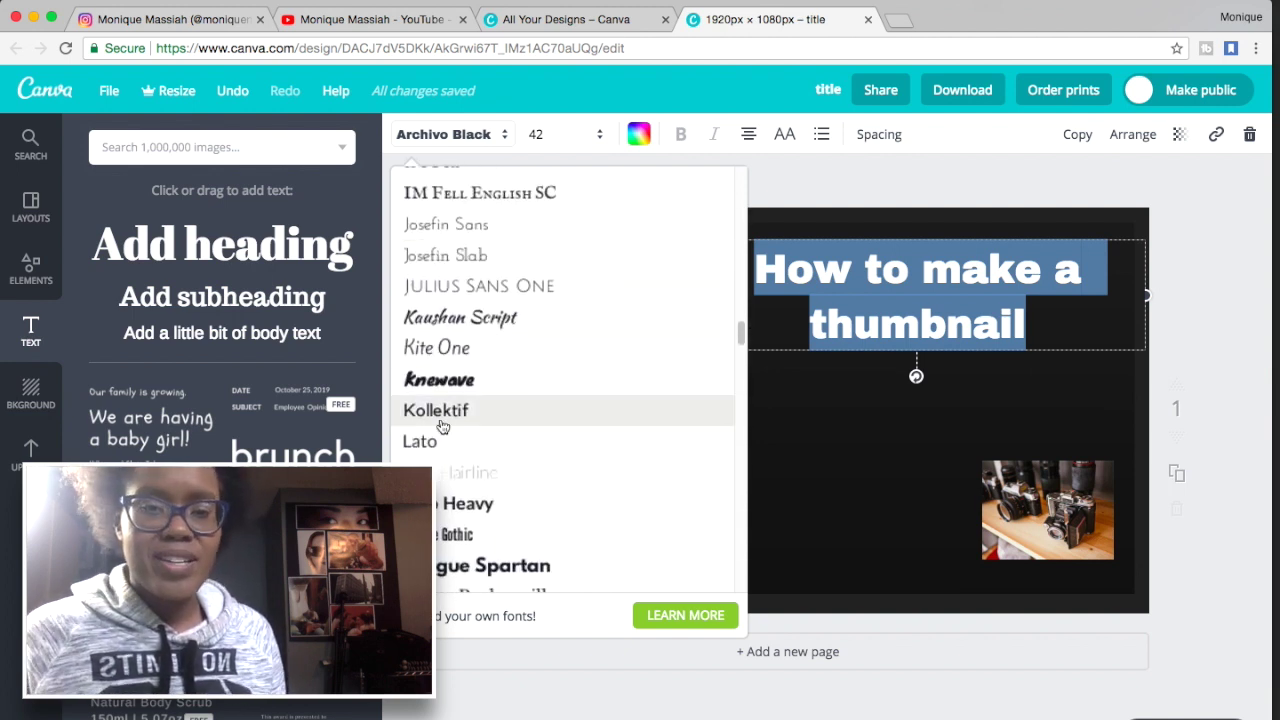
pyautogui.click(438, 380)
# Change the heading's font to Anton and set its font size to 56.
pyautogui.click(508, 134)
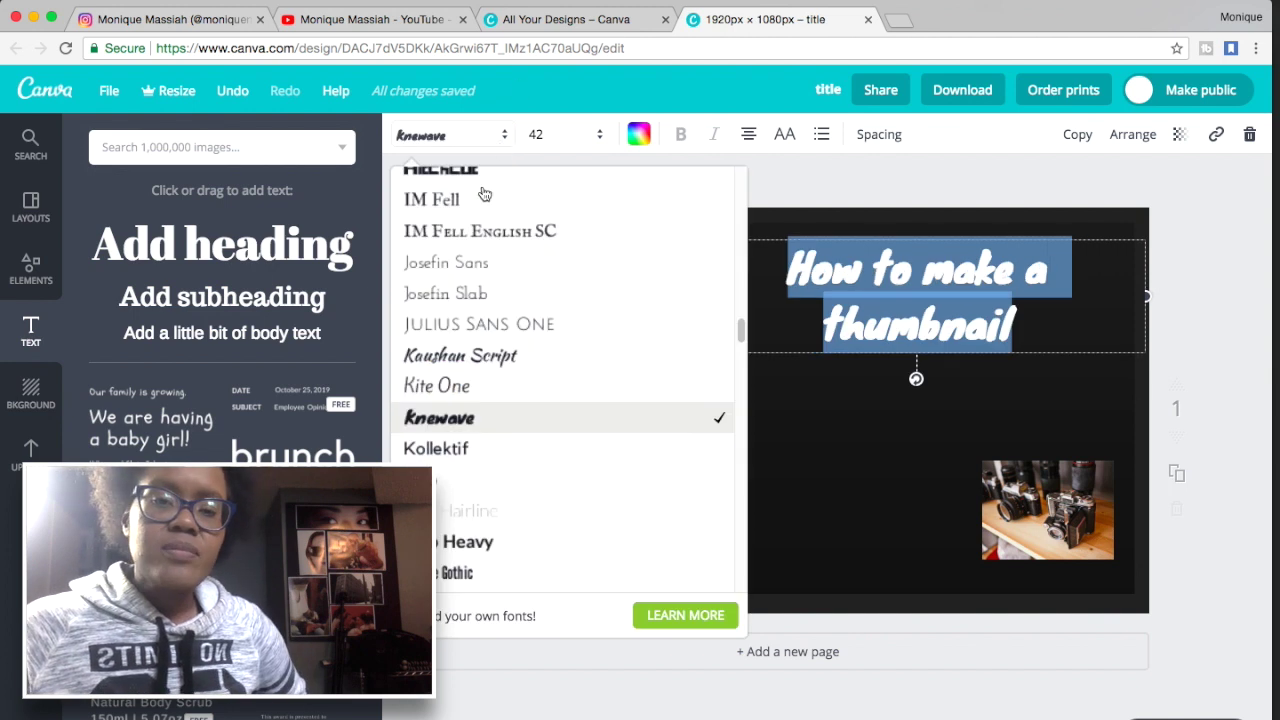
pyautogui.scroll(-15, 492, 518)
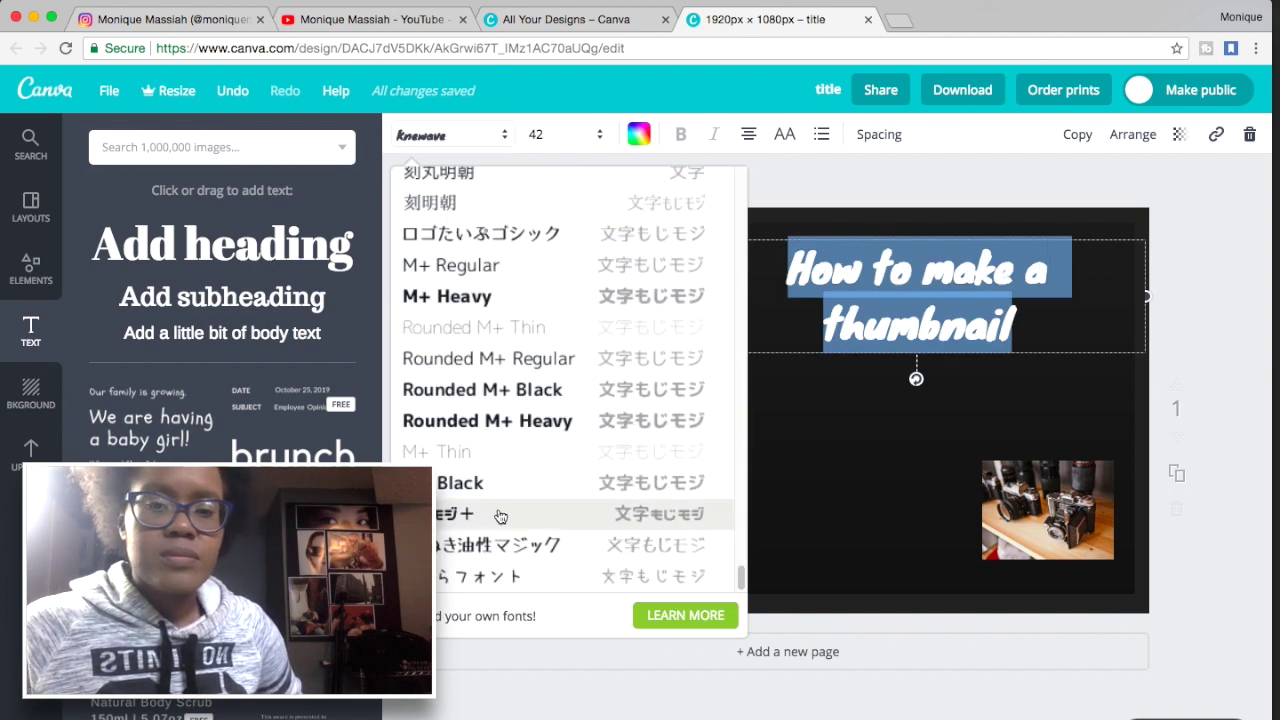
pyautogui.scroll(8, 501, 515)
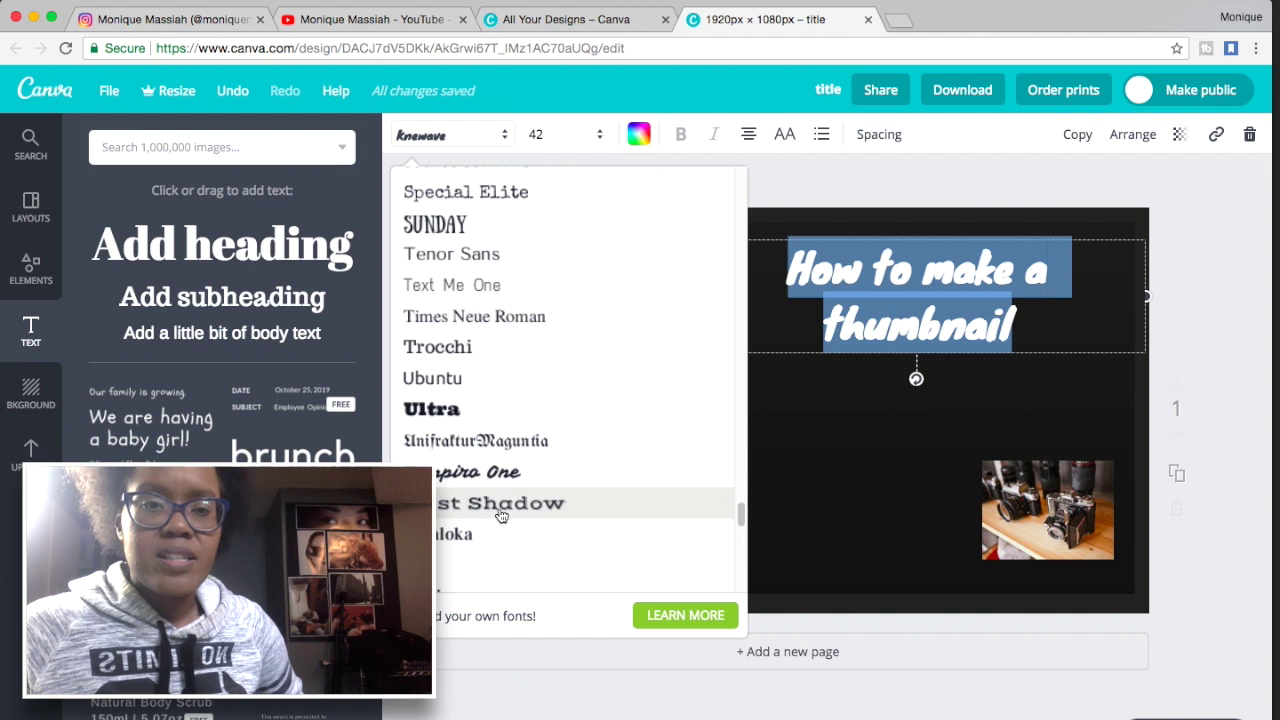
pyautogui.scroll(20, 501, 515)
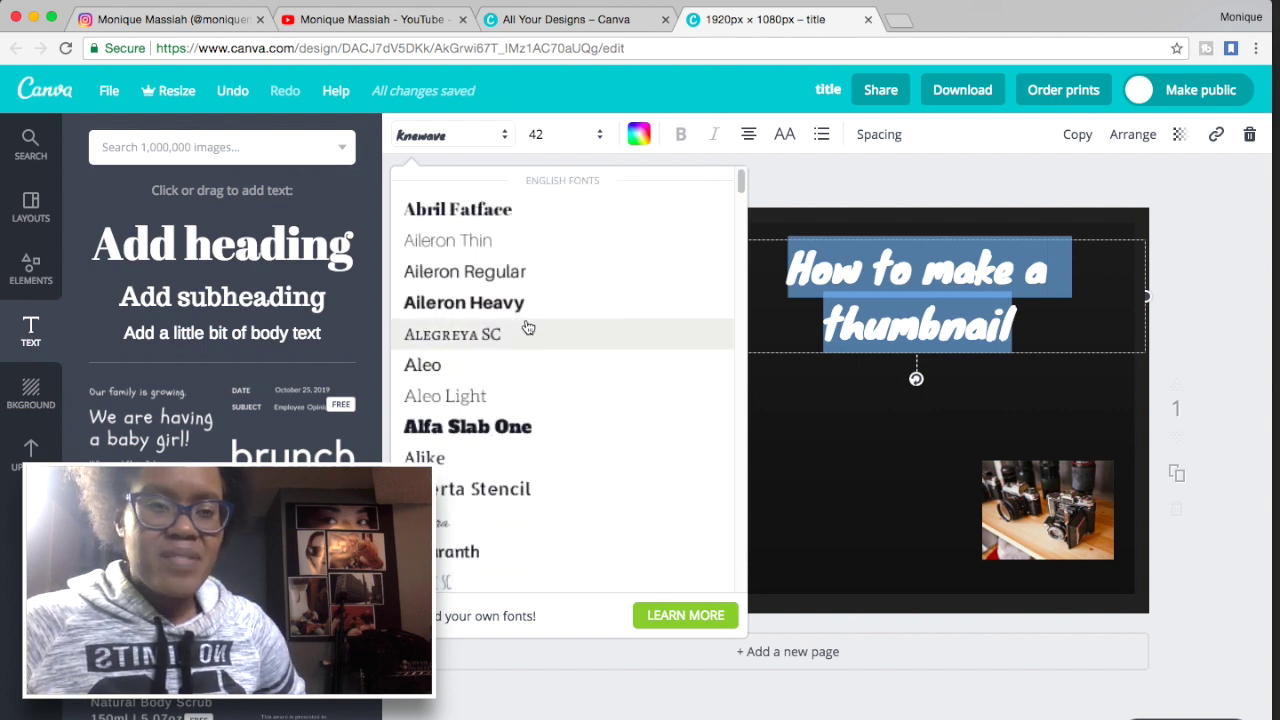
pyautogui.scroll(-3, 505, 405)
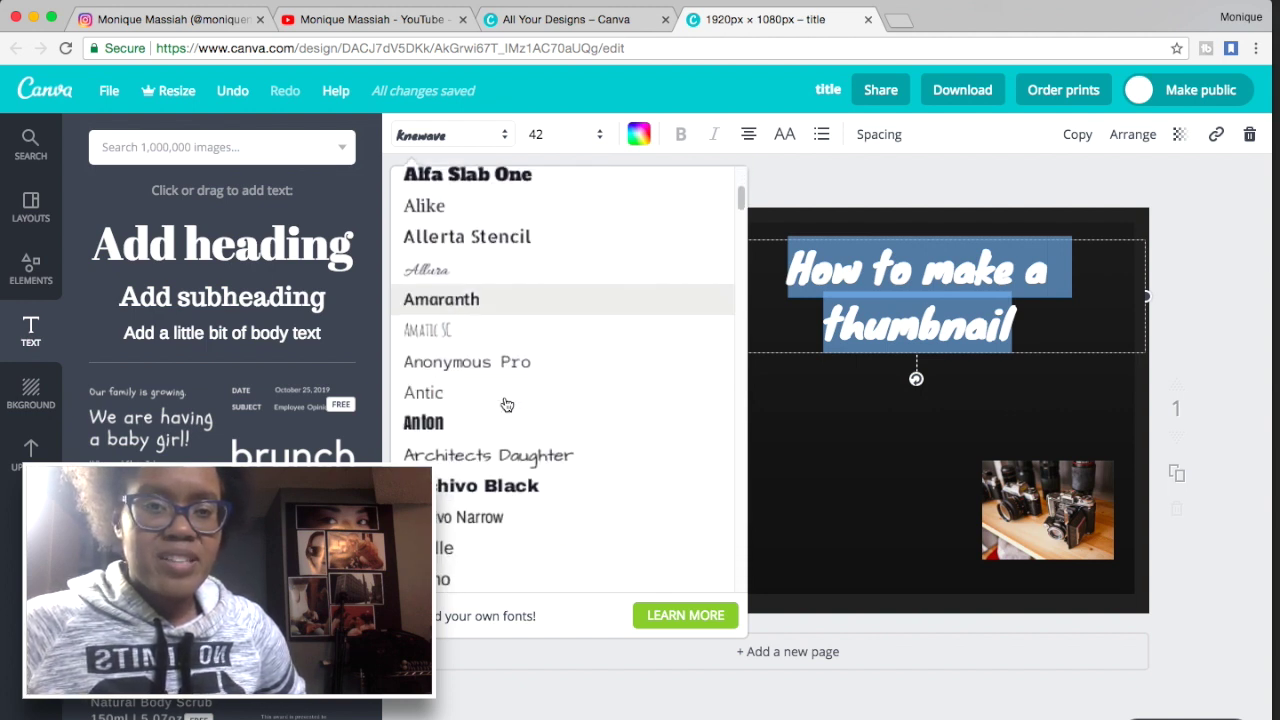
pyautogui.click(504, 416)
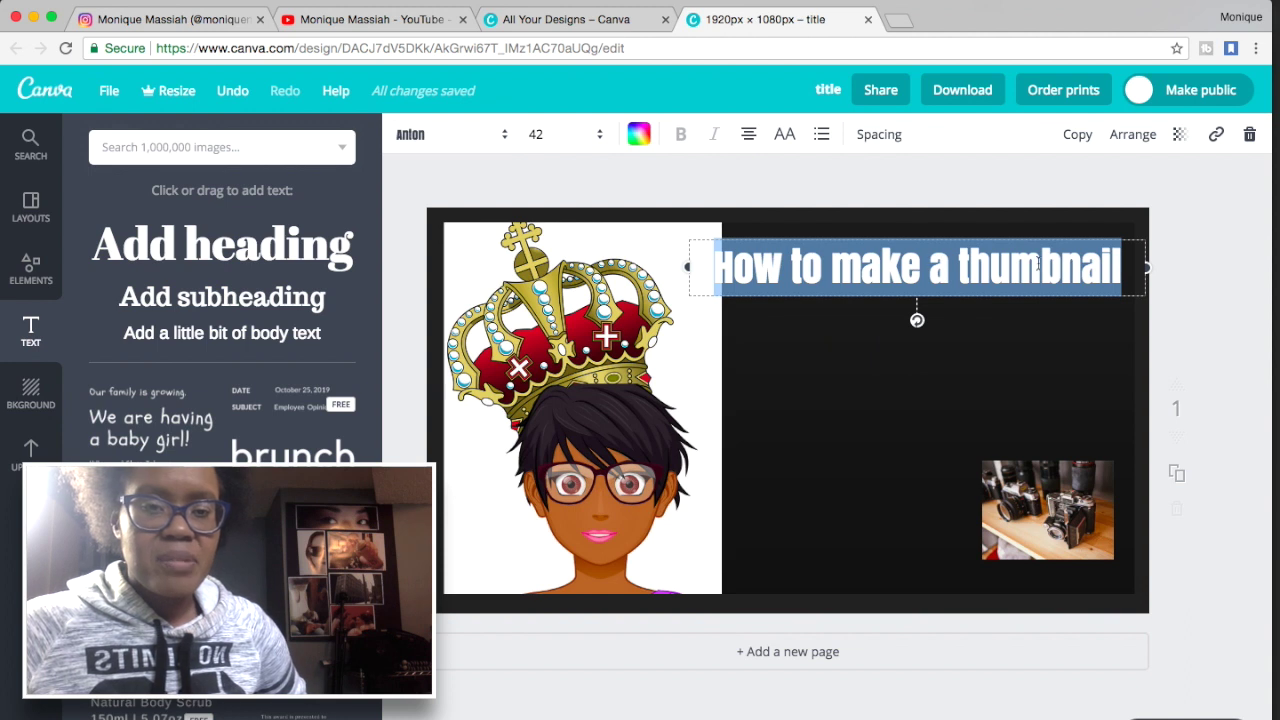
pyautogui.click(554, 148)
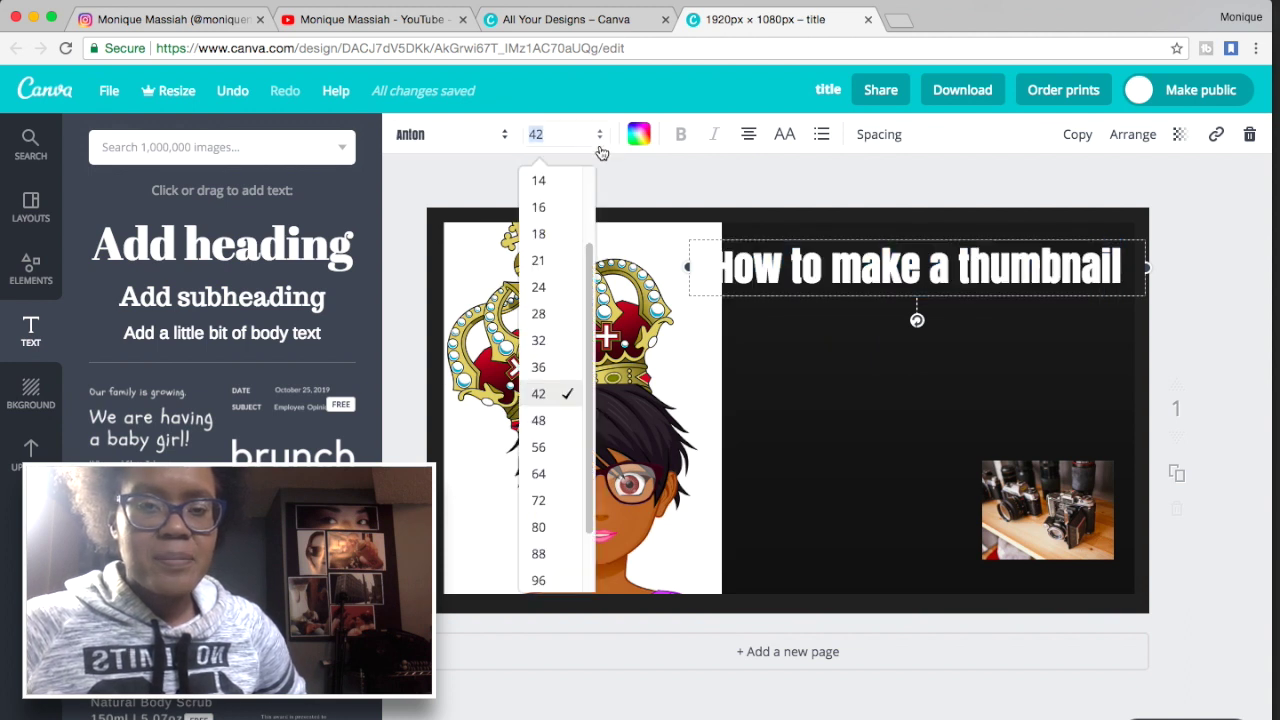
pyautogui.click(538, 448)
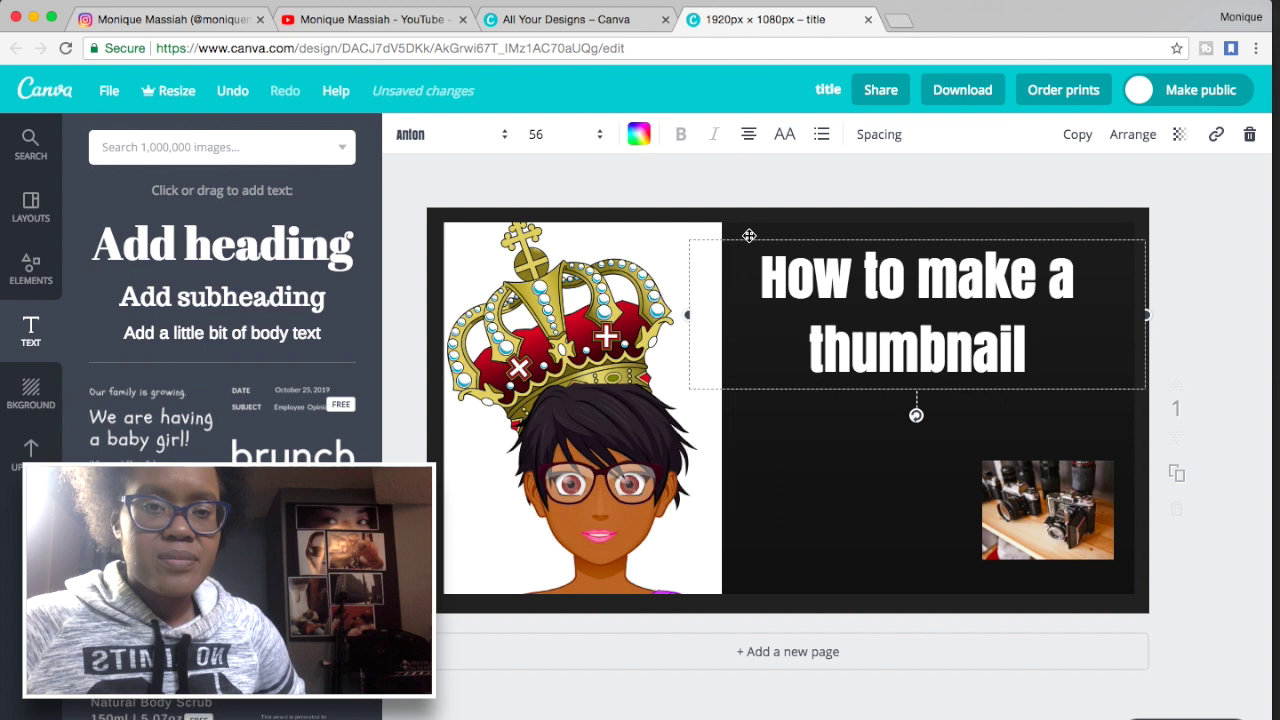
# Select the whole "How to make a thumbnail" heading and change its font to Norwester.
pyautogui.doubleClick(860, 277)
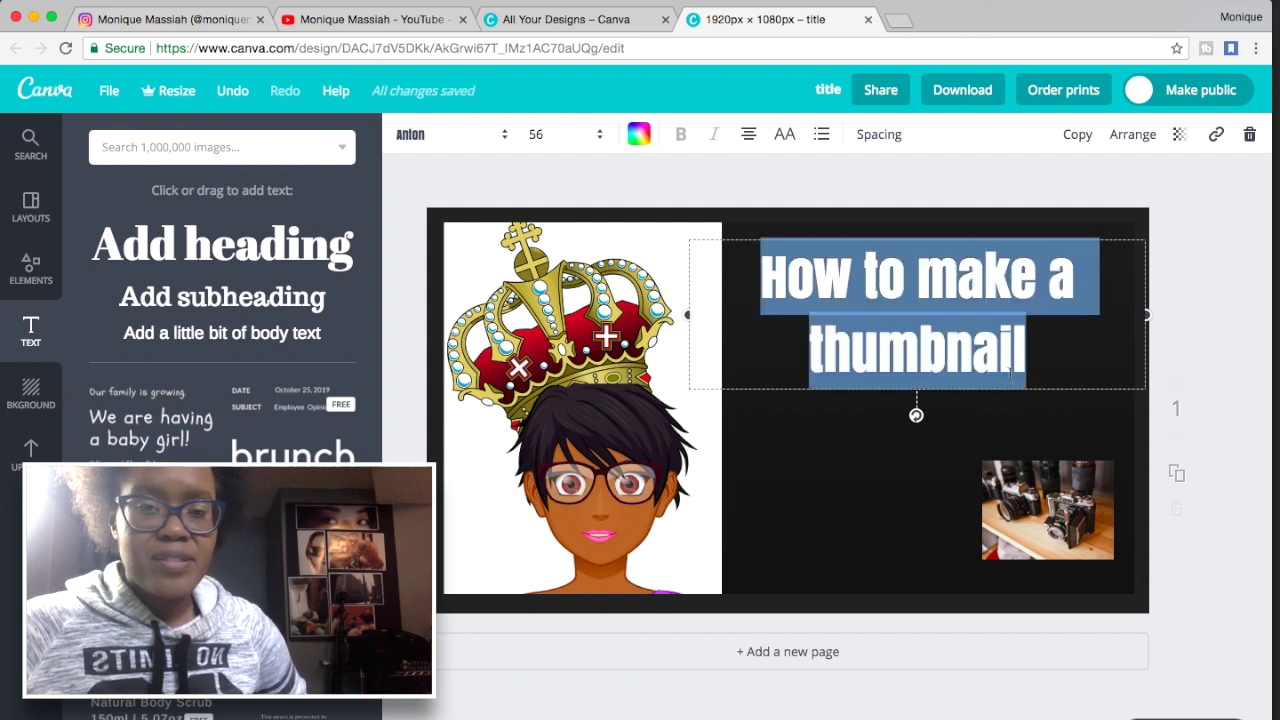
pyautogui.click(495, 143)
pyautogui.scroll(3, 486, 520)
pyautogui.scroll(-2, 488, 523)
pyautogui.scroll(-10, 488, 520)
pyautogui.scroll(-5, 495, 515)
pyautogui.scroll(-8, 498, 512)
pyautogui.scroll(-8, 500, 510)
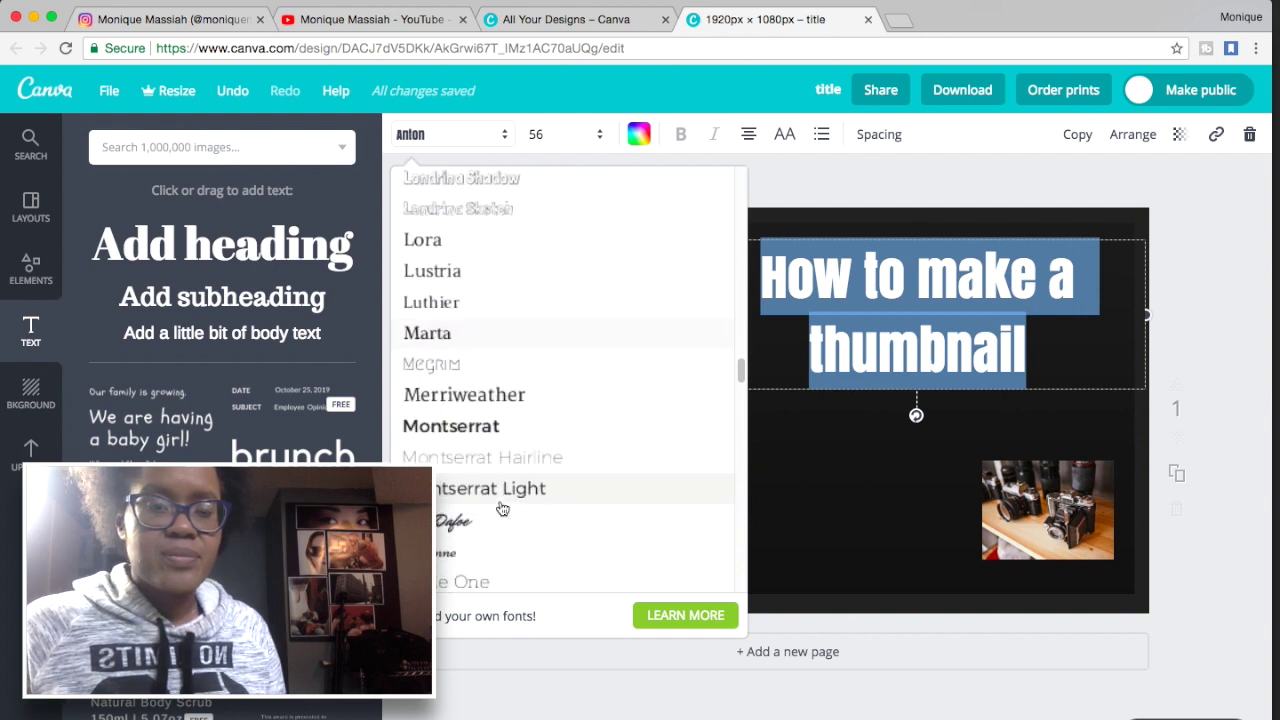
pyautogui.scroll(-5, 502, 508)
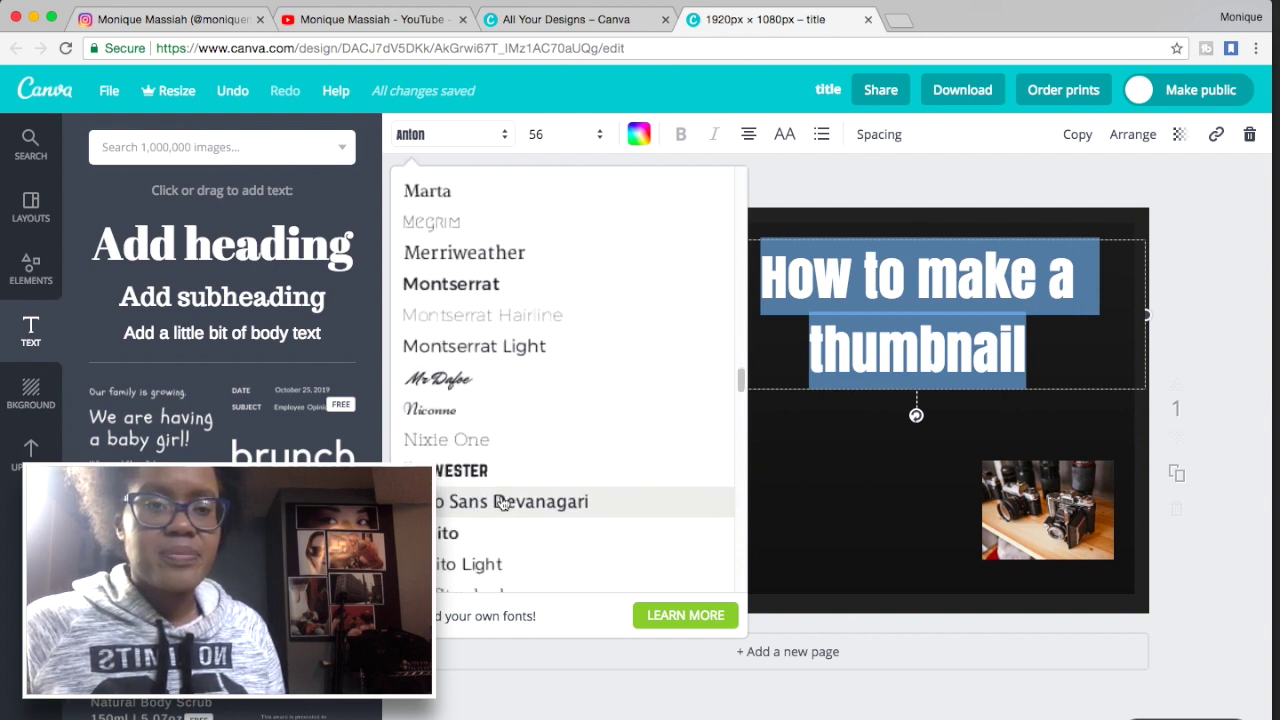
pyautogui.click(484, 474)
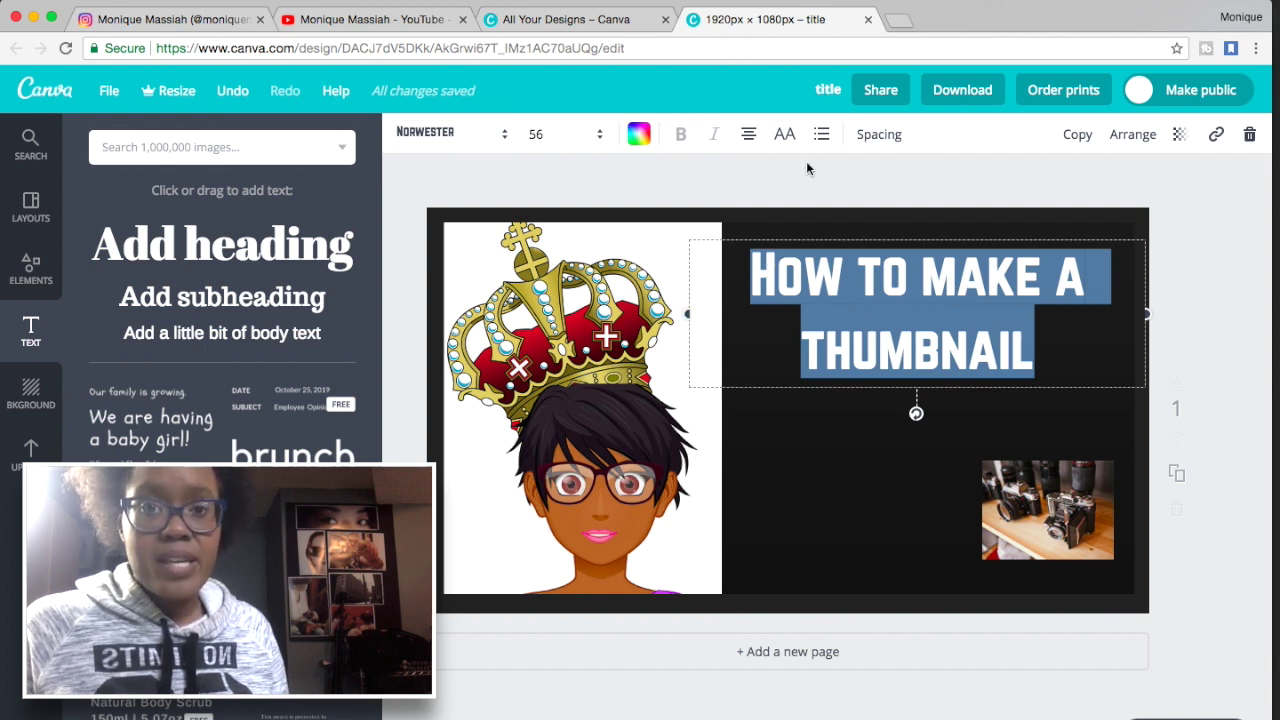
# Convert the heading to uppercase and reduce the line spacing between its two lines.
pyautogui.click(786, 136)
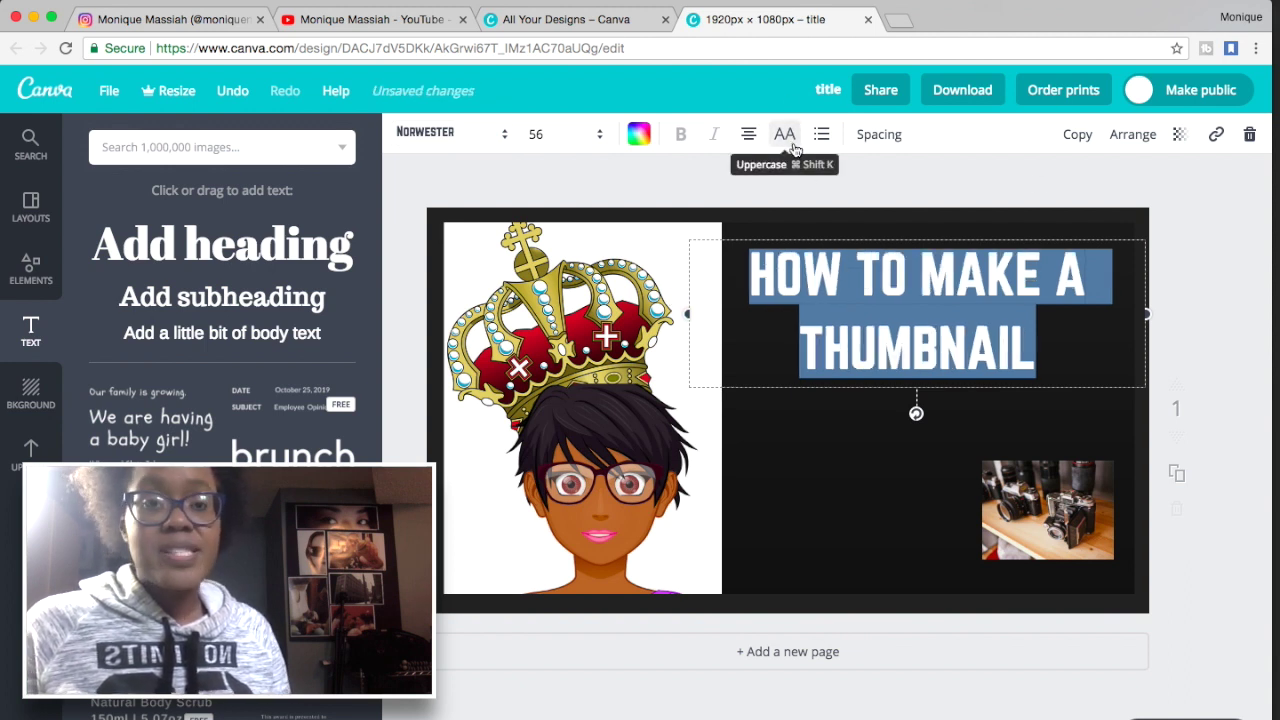
pyautogui.click(879, 136)
pyautogui.moveTo(1010, 225); pyautogui.dragTo(994, 221)
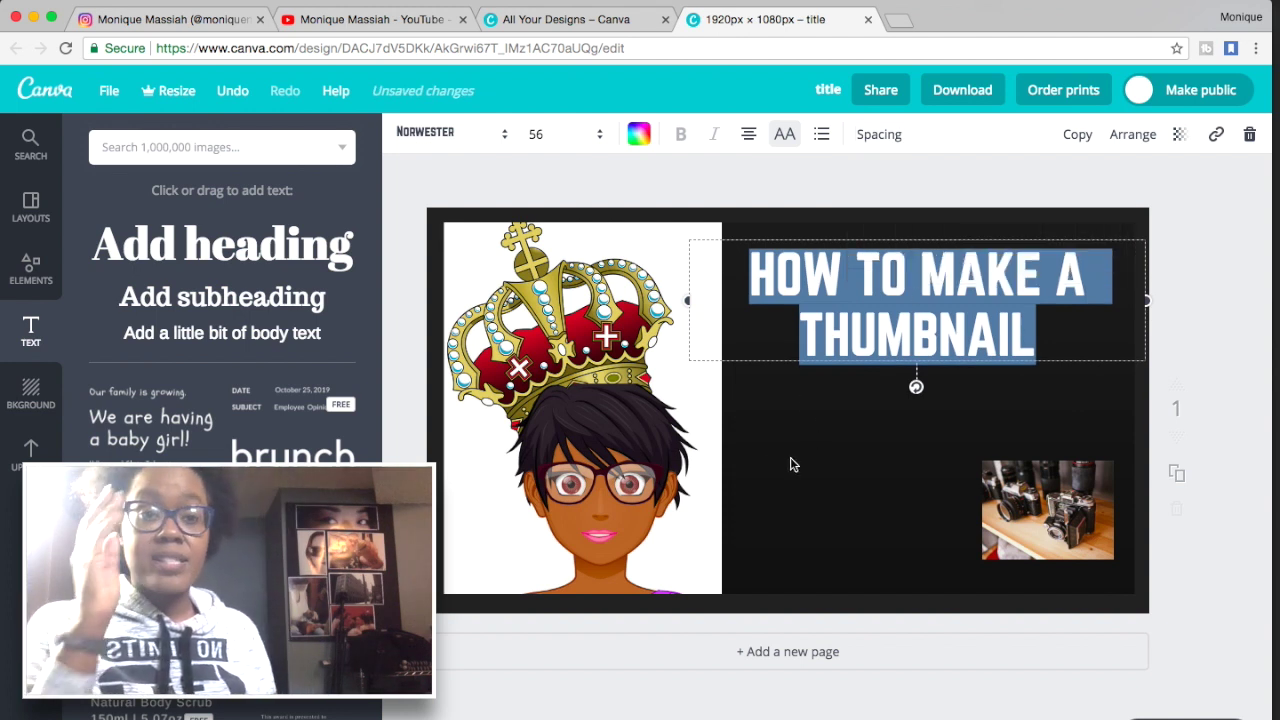
# Move the "How to make a thumbnail" heading slightly up and to the right, above the camera photo.
pyautogui.click(1017, 207)
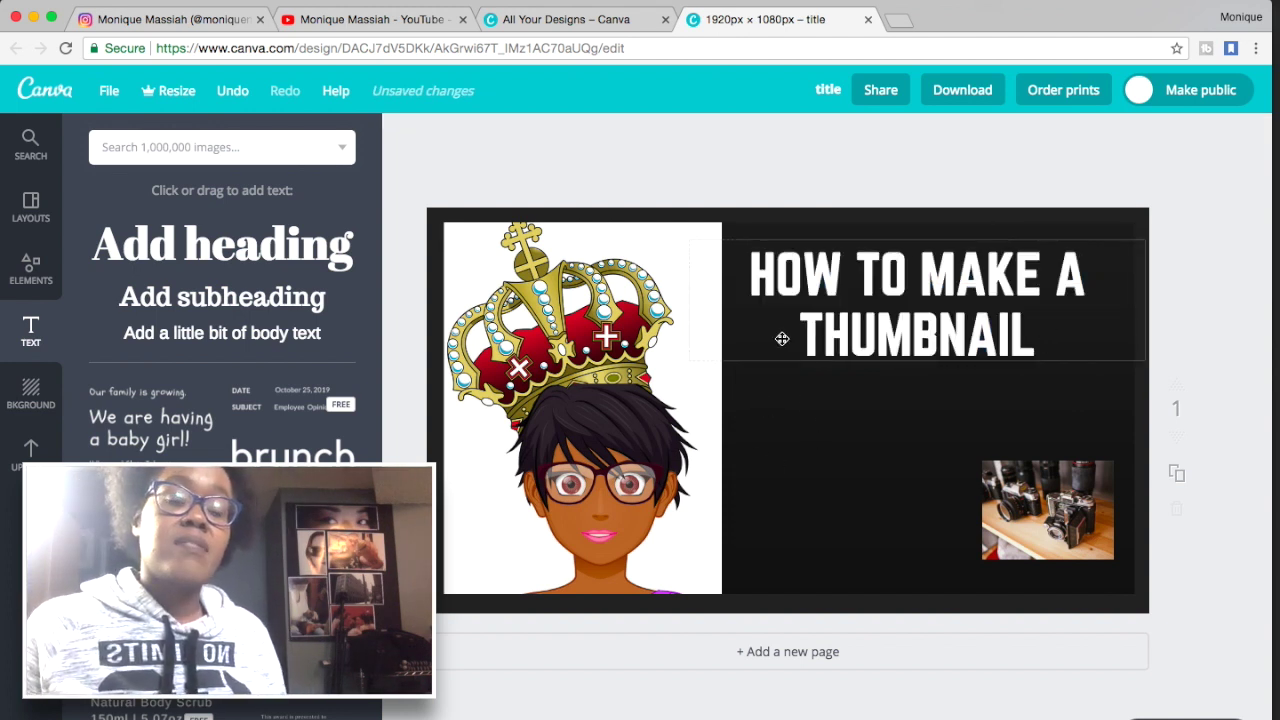
pyautogui.click(859, 333)
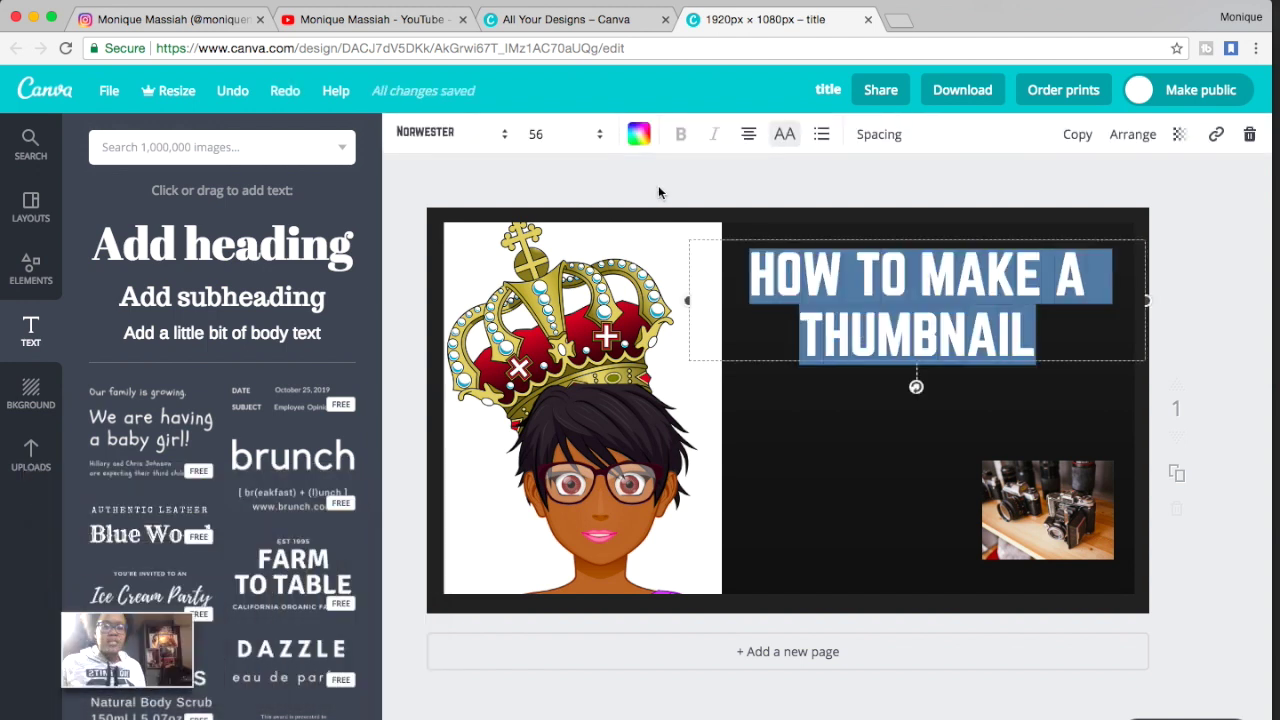
pyautogui.moveTo(874, 346); pyautogui.dragTo(884, 328)
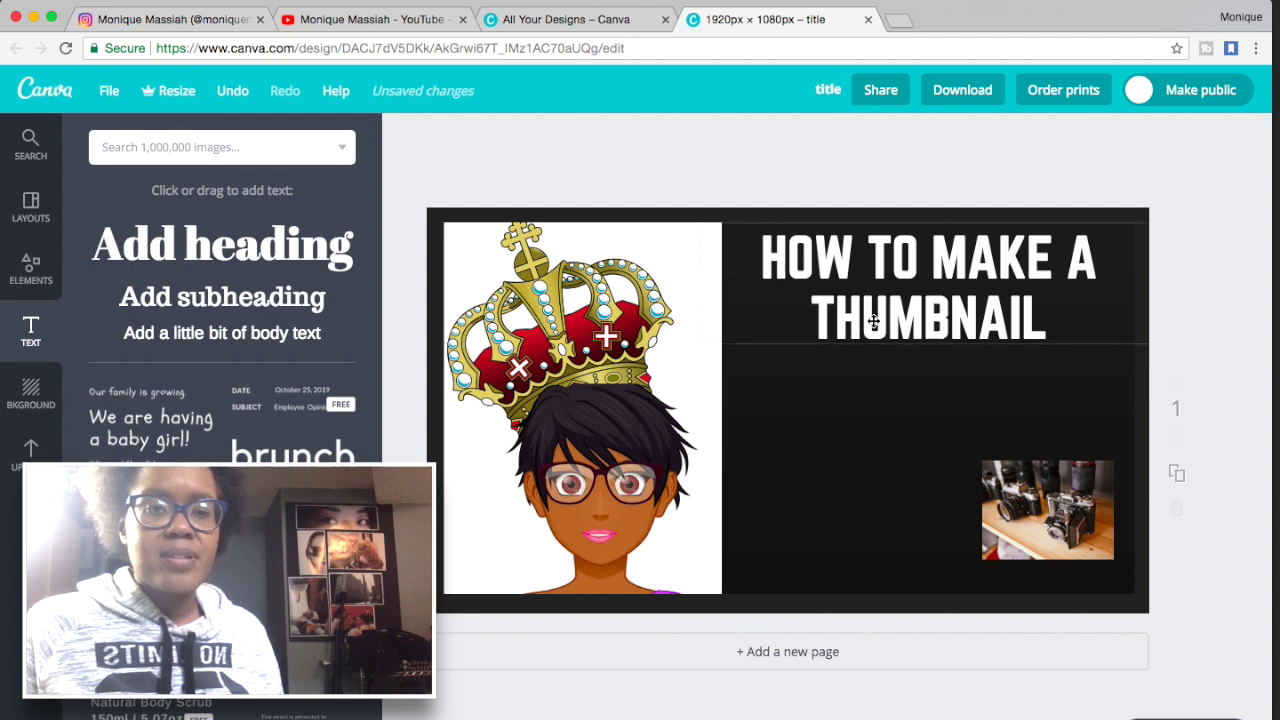
# Change the heading's text colour to yellow and set its font size to 64.
pyautogui.click(874, 321)
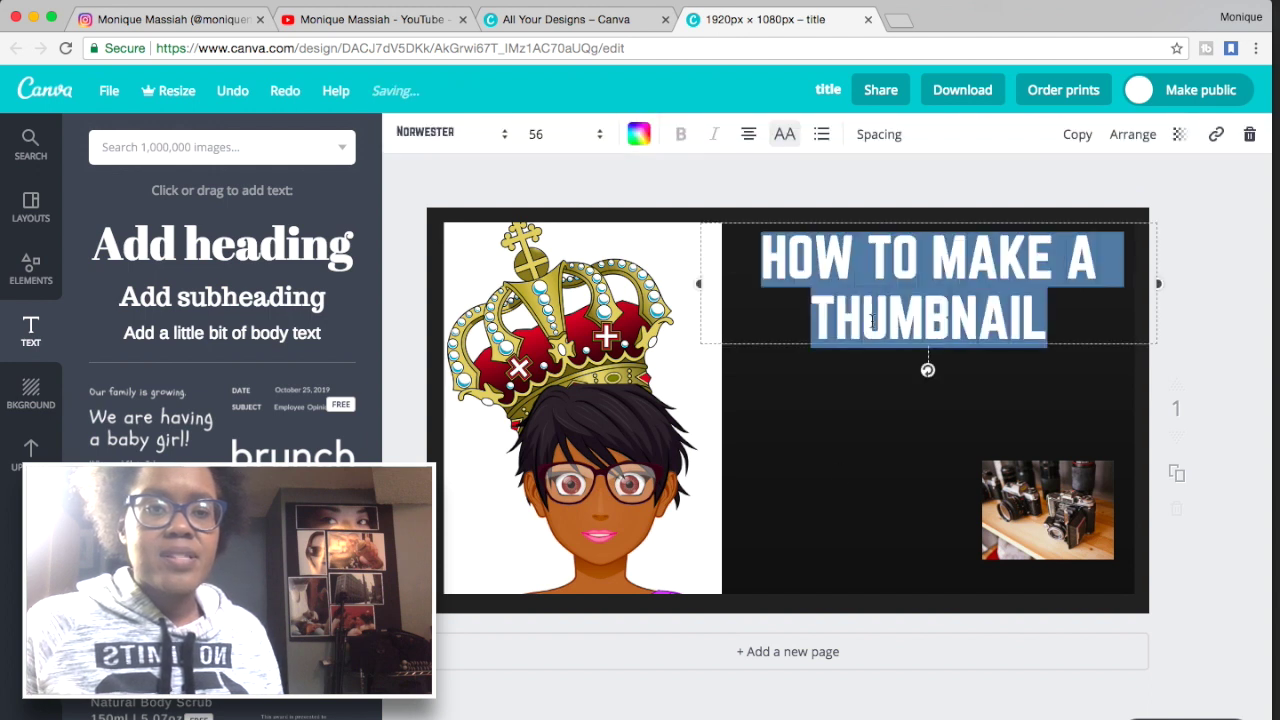
pyautogui.click(639, 135)
pyautogui.click(718, 372)
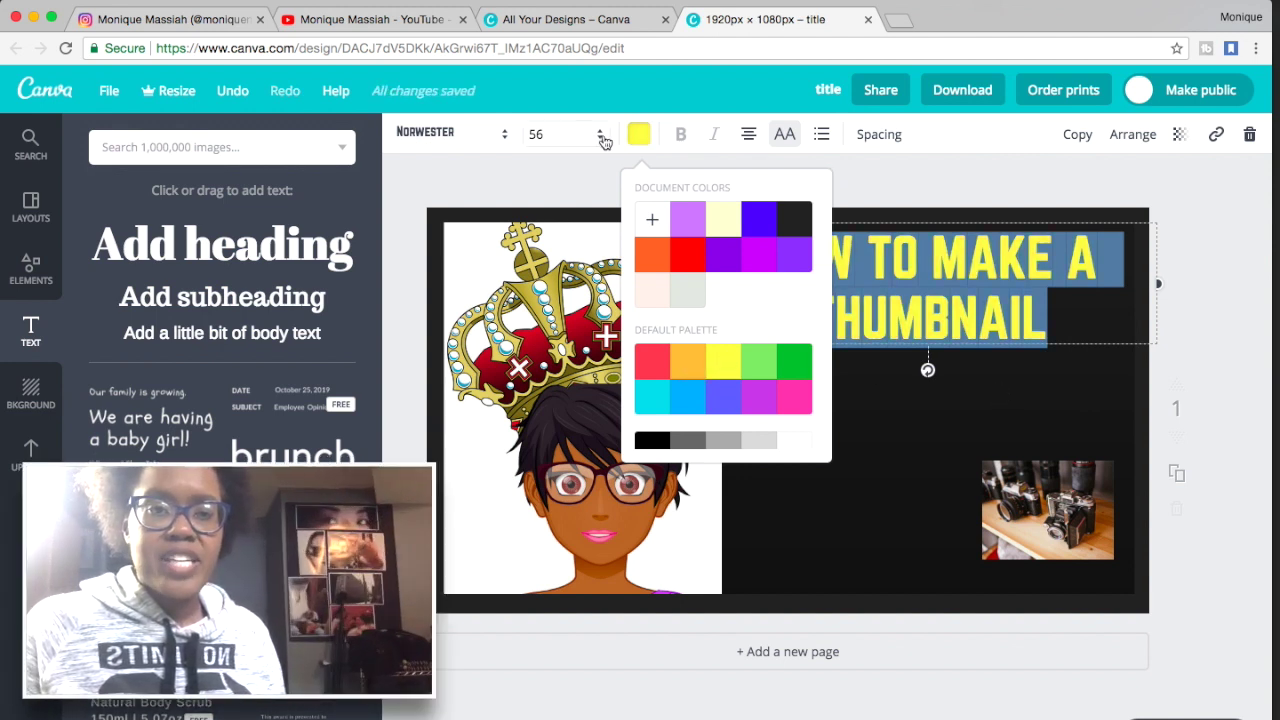
pyautogui.click(599, 140)
pyautogui.click(545, 420)
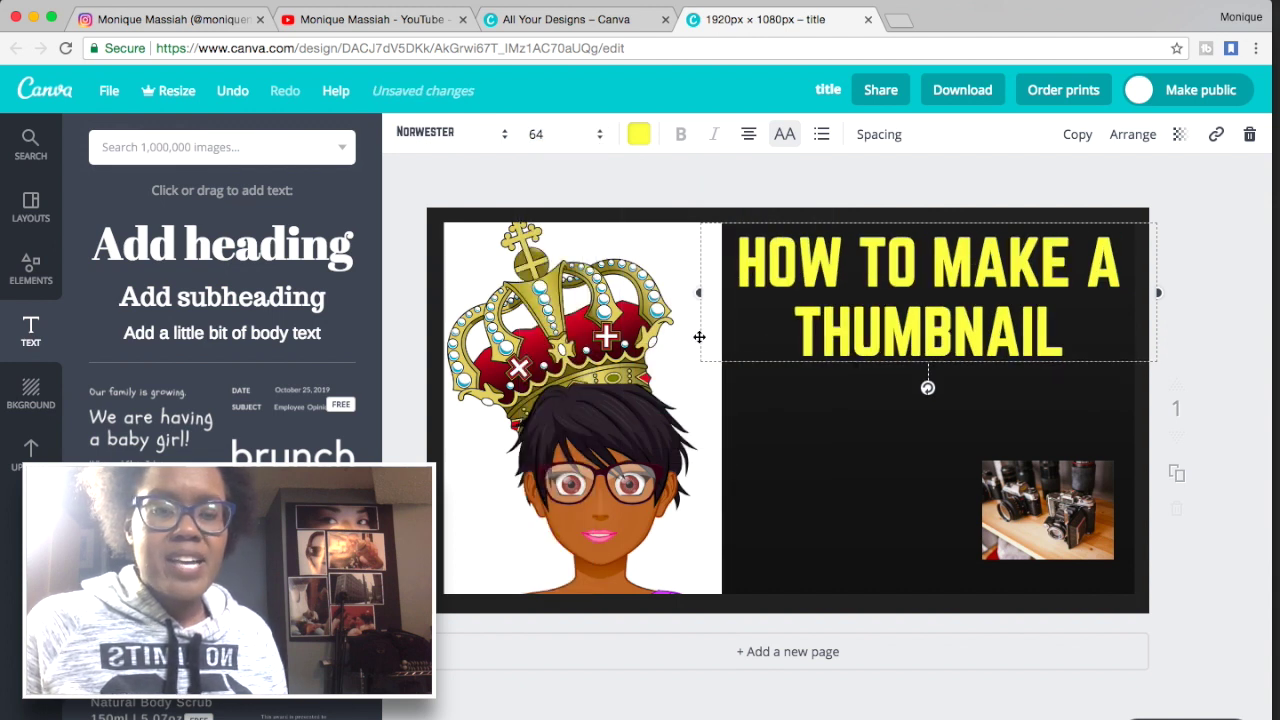
# Widen the heading's text box on both sides and nudge it so the two lines sit centred beside the avatar.
pyautogui.moveTo(698, 292); pyautogui.dragTo(670, 307)
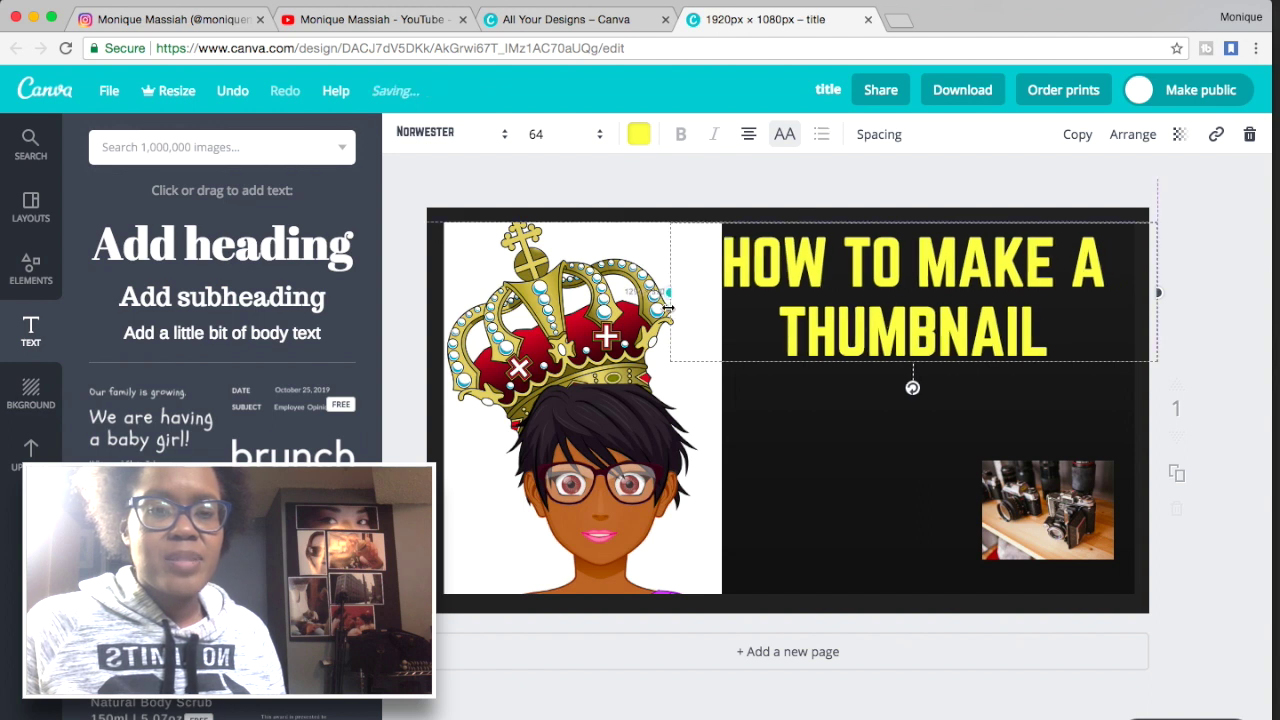
pyautogui.moveTo(1150, 296); pyautogui.dragTo(1180, 300)
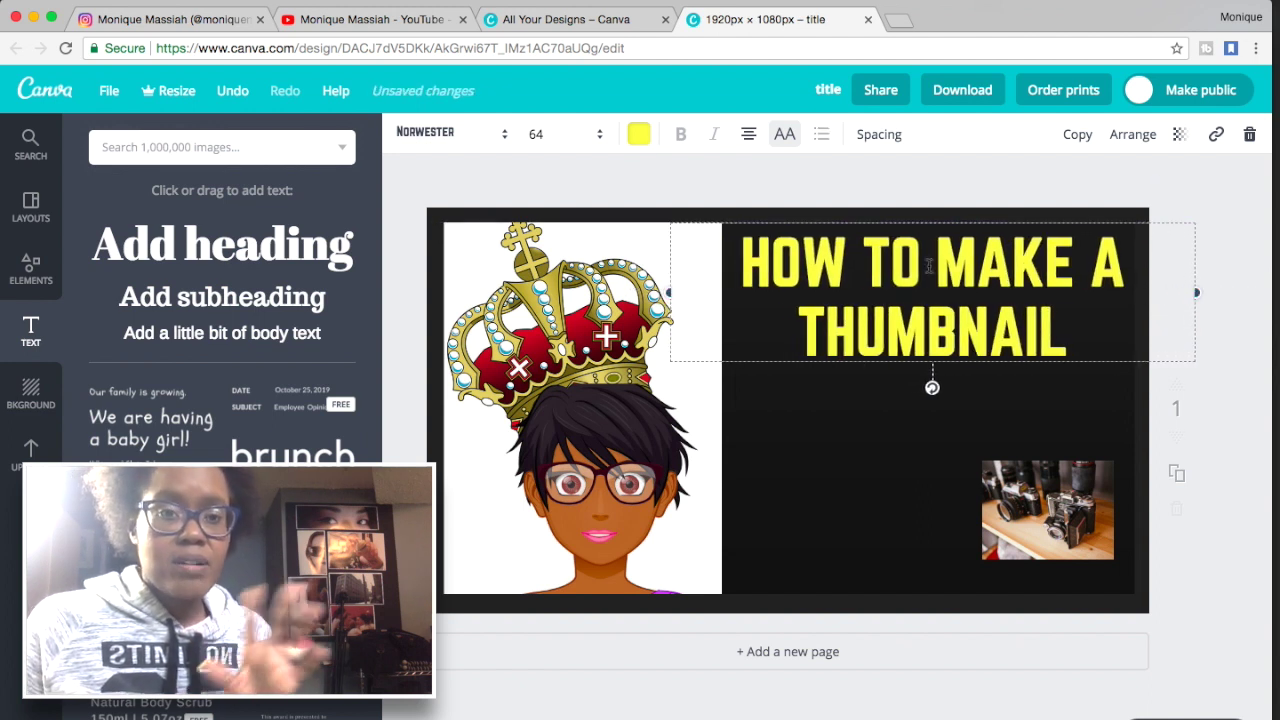
pyautogui.moveTo(918, 266)
pyautogui.mouseDown()
pyautogui.moveTo(922, 367)
pyautogui.moveTo(921, 268)
pyautogui.mouseUp()
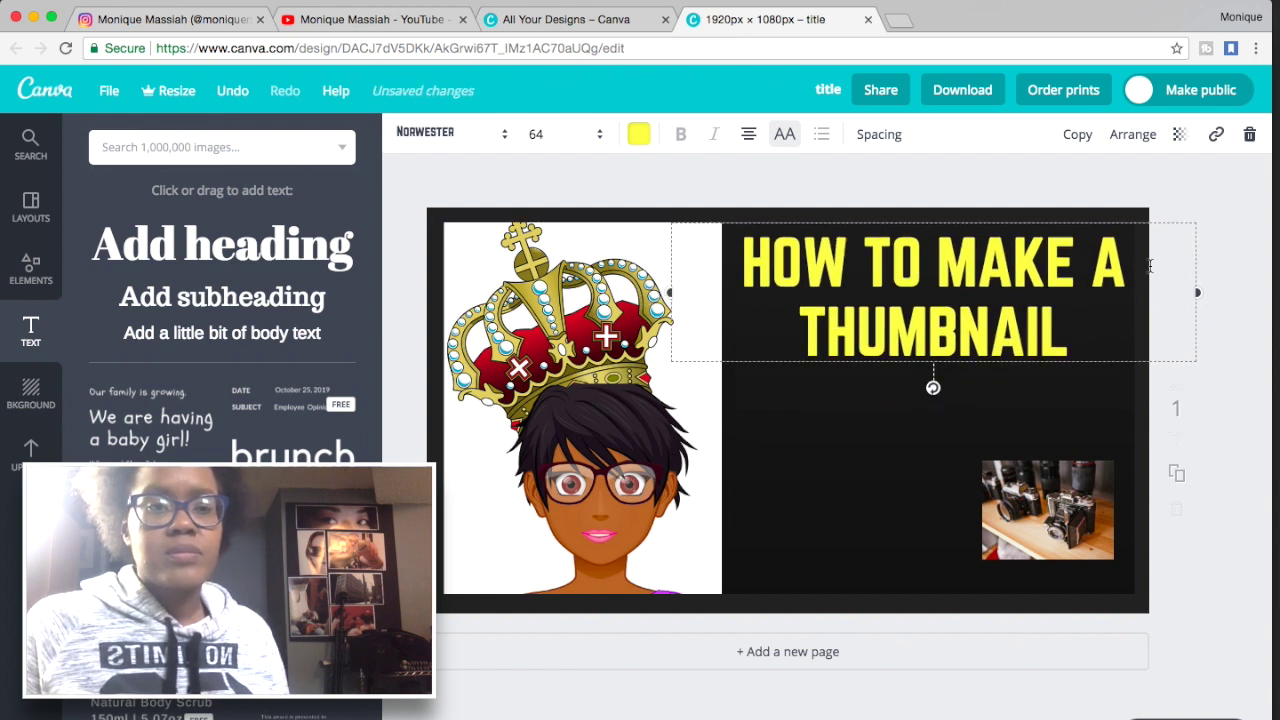
pyautogui.click(858, 436)
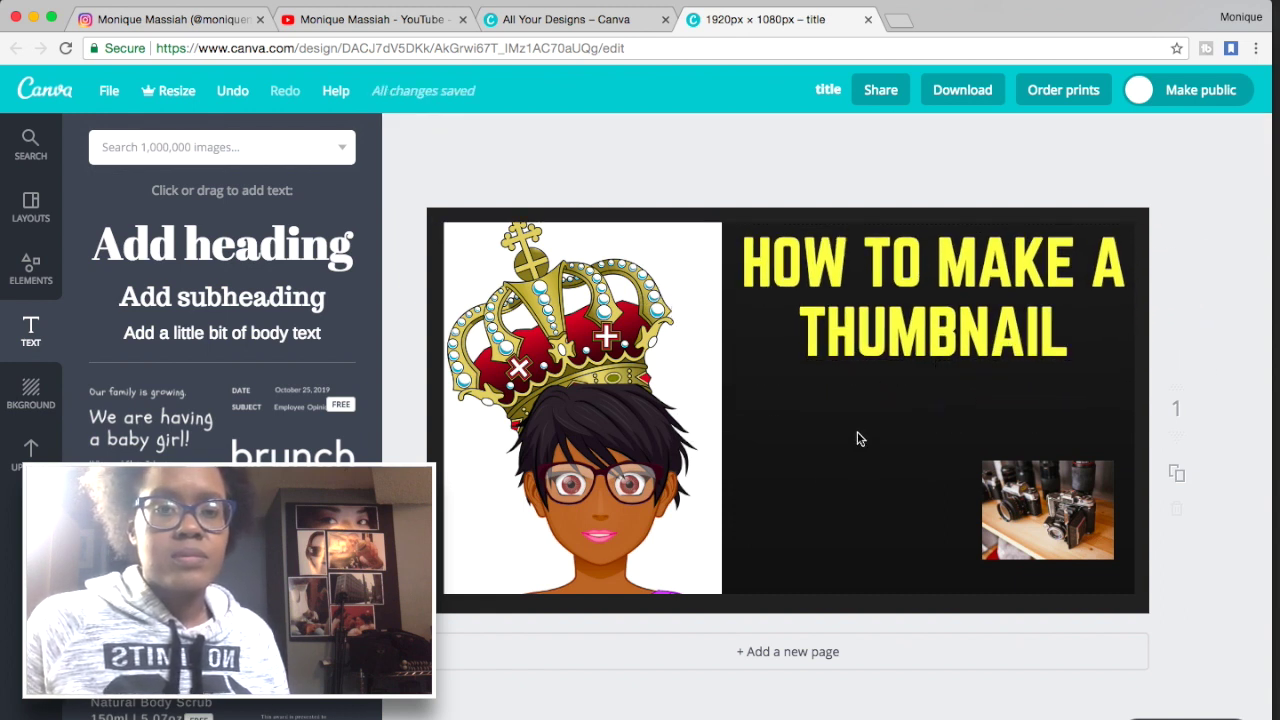
# Enlarge the camera photo, tilt it counterclockwise and position it beneath the heading in the thumbnail's right half.
pyautogui.click(1034, 490)
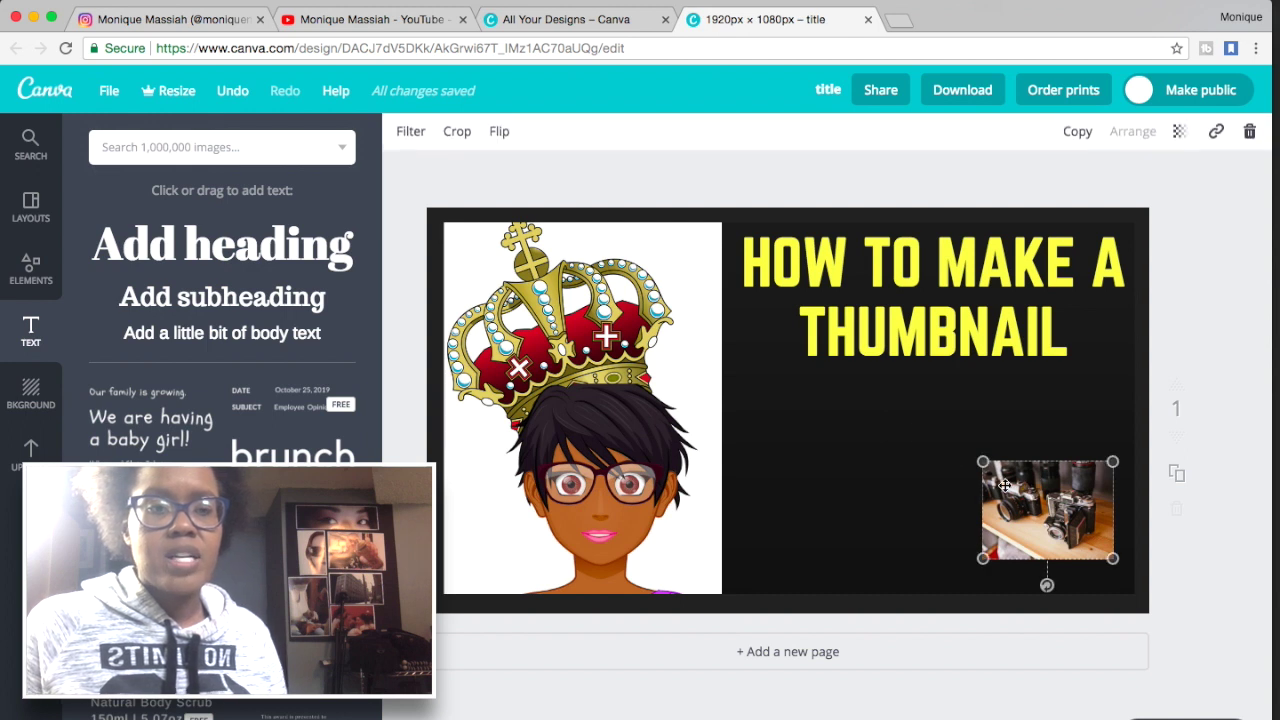
pyautogui.moveTo(985, 461); pyautogui.dragTo(833, 474)
pyautogui.moveTo(1030, 409); pyautogui.dragTo(938, 429)
pyautogui.moveTo(907, 607); pyautogui.dragTo(935, 601)
pyautogui.moveTo(997, 392); pyautogui.dragTo(1100, 275)
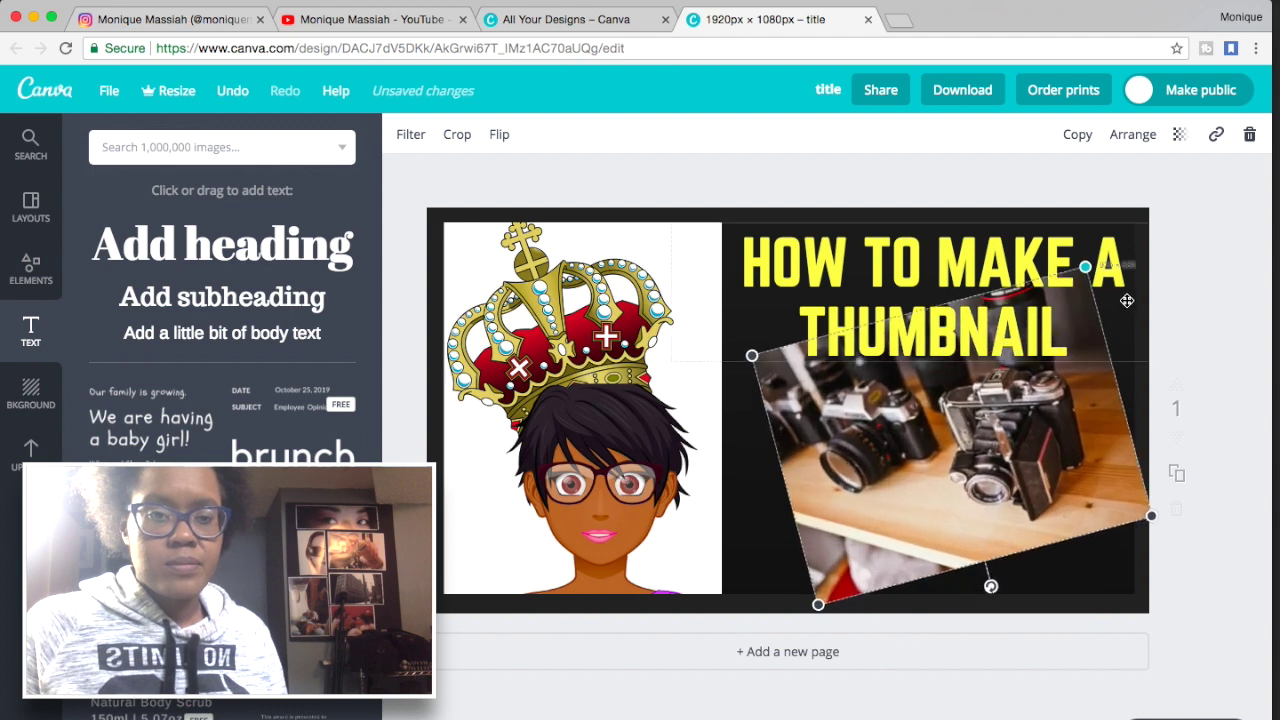
pyautogui.moveTo(1009, 465); pyautogui.dragTo(999, 519)
pyautogui.moveTo(1072, 326); pyautogui.dragTo(1127, 303)
pyautogui.moveTo(831, 445); pyautogui.dragTo(831, 450)
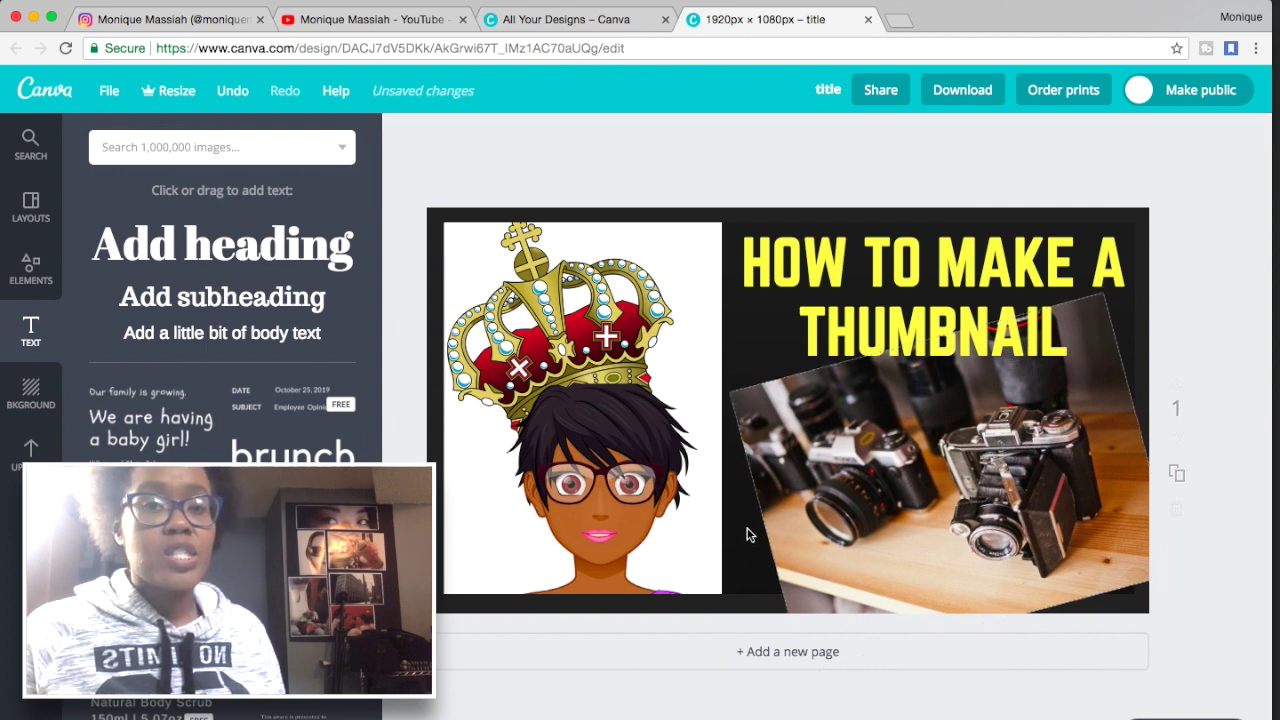
pyautogui.click(743, 324)
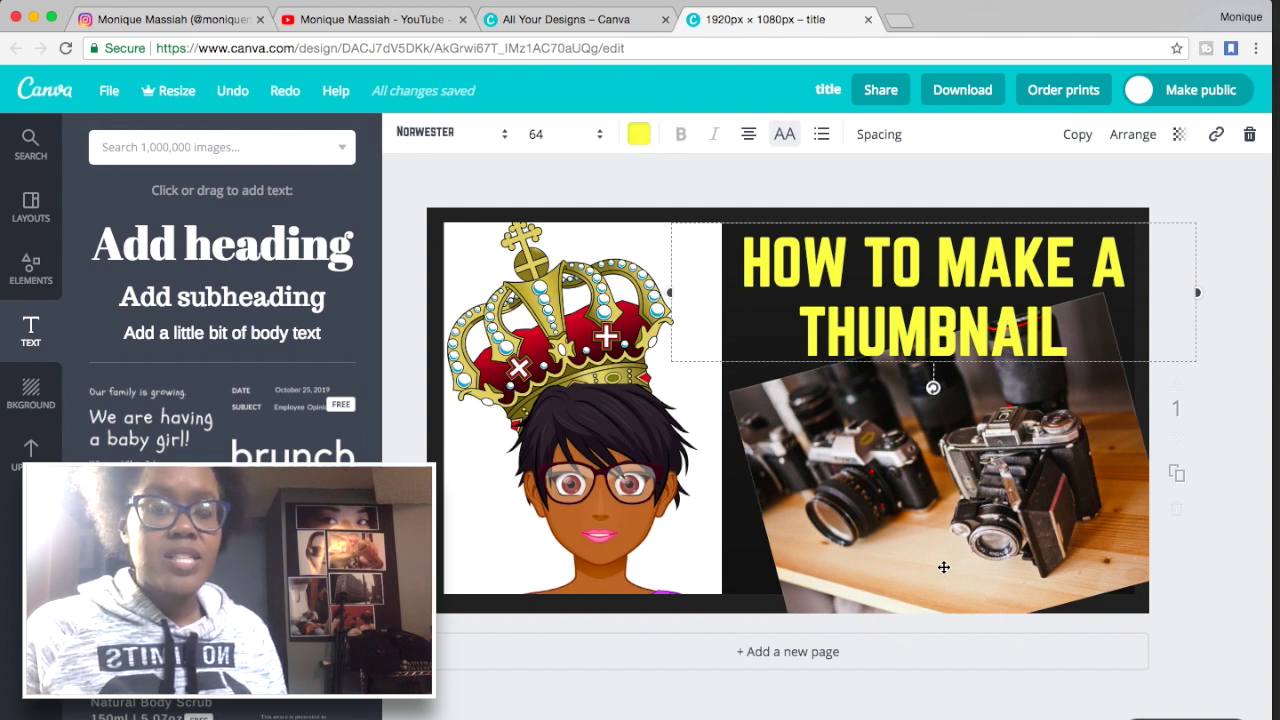
# Try white for the dark gradient background, and recolour it bright blue from the default palette.
pyautogui.click(738, 587)
pyautogui.click(735, 581)
pyautogui.click(734, 575)
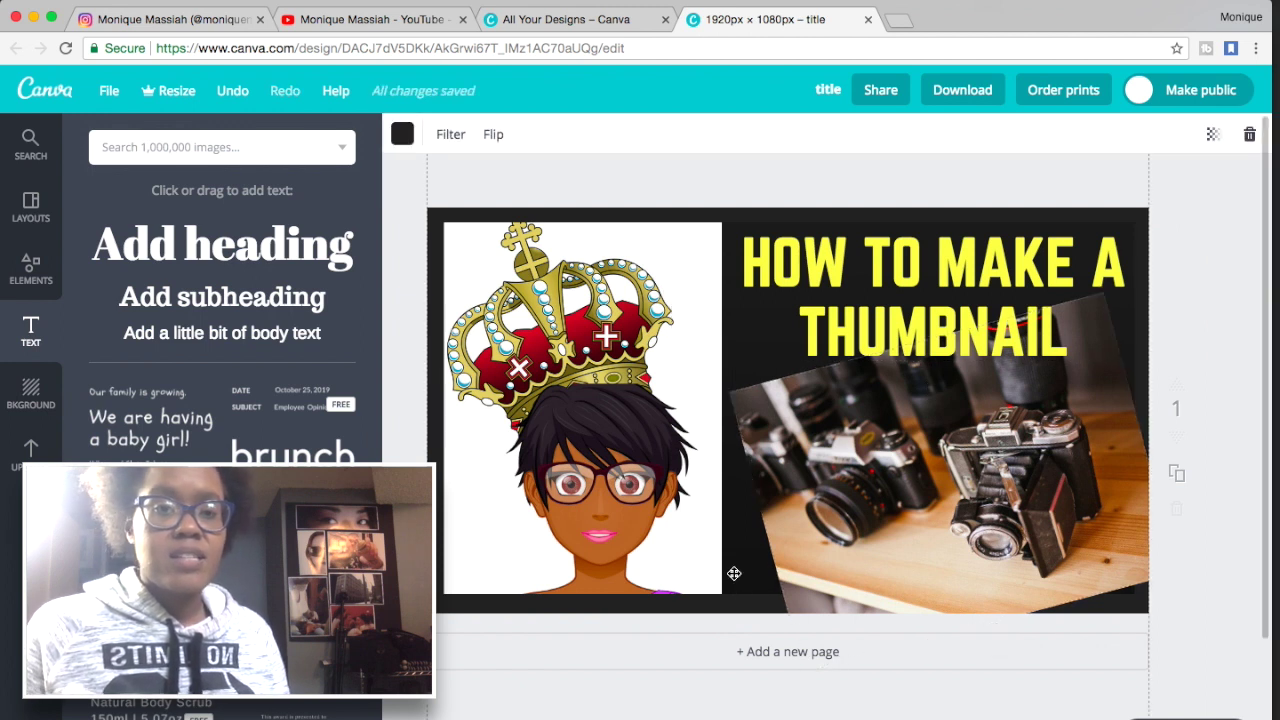
pyautogui.click(402, 134)
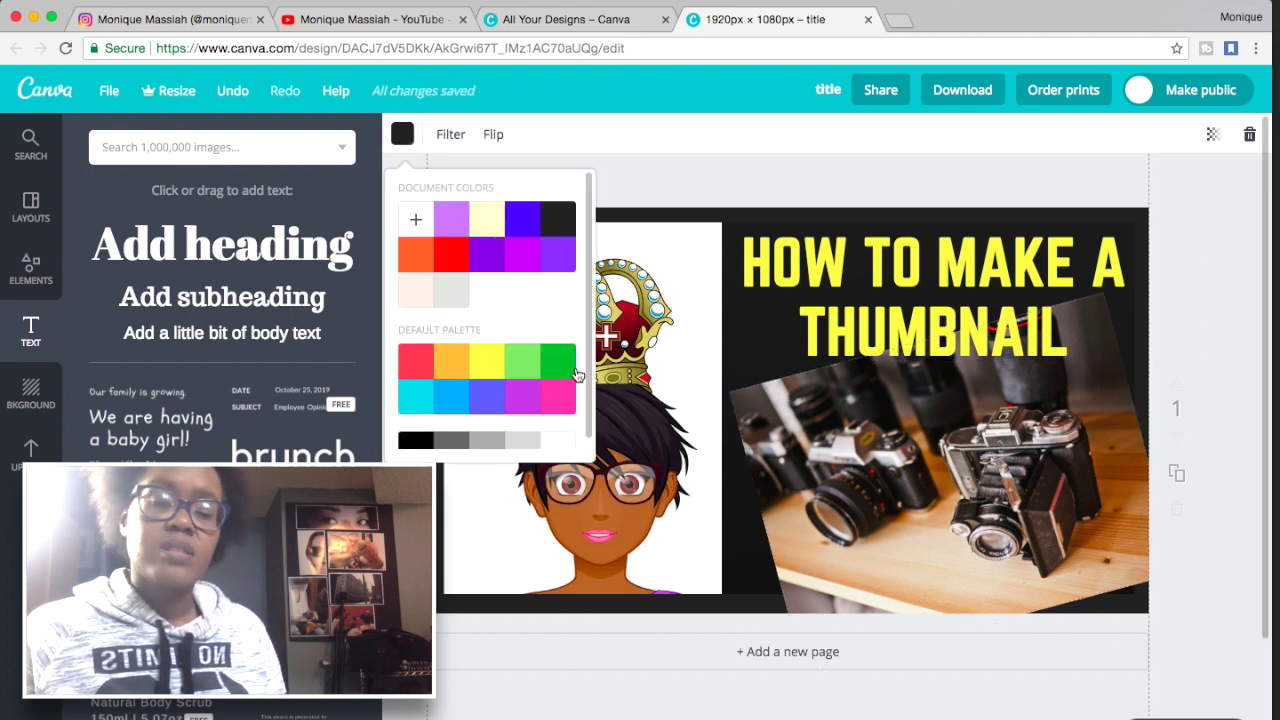
pyautogui.click(555, 447)
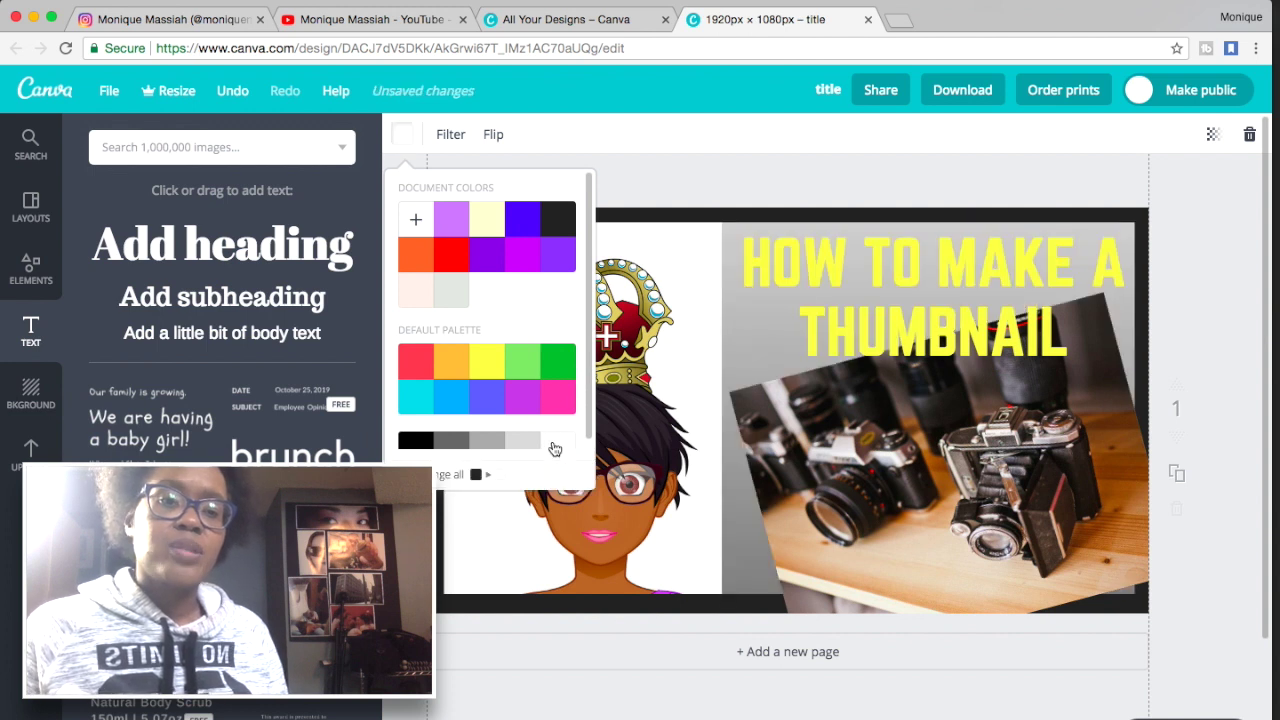
pyautogui.click(414, 222)
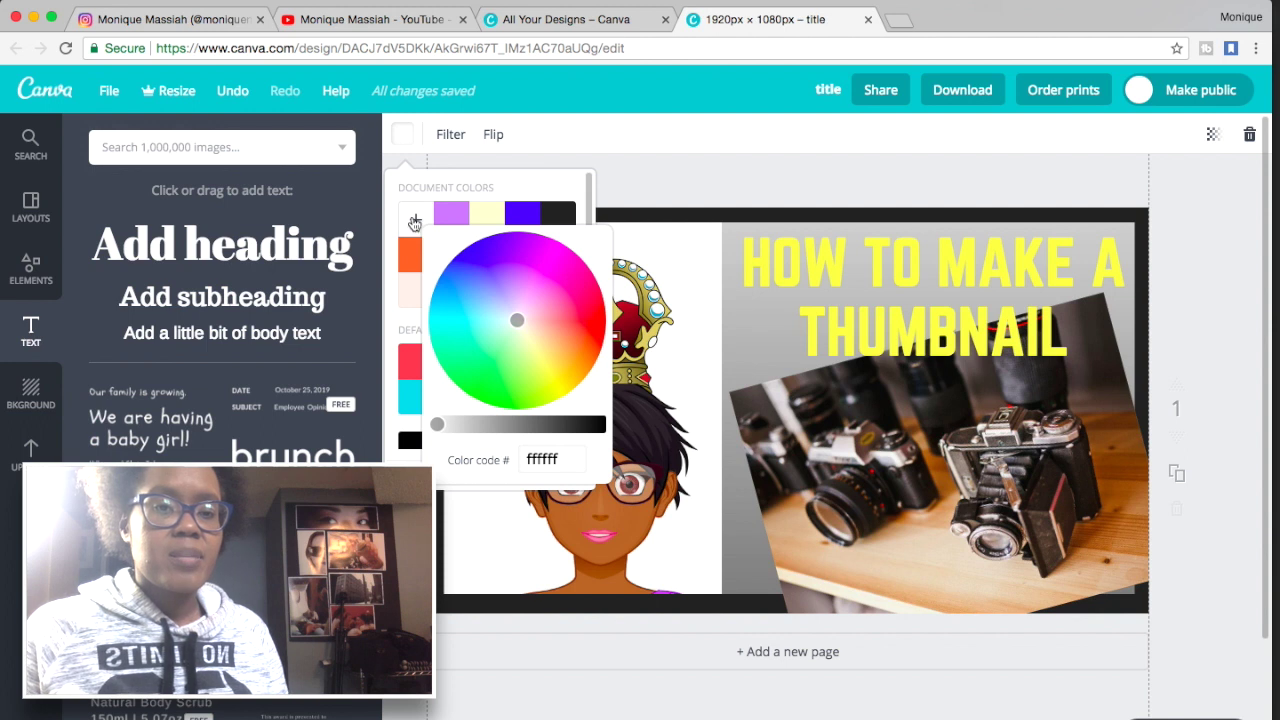
pyautogui.click(414, 220)
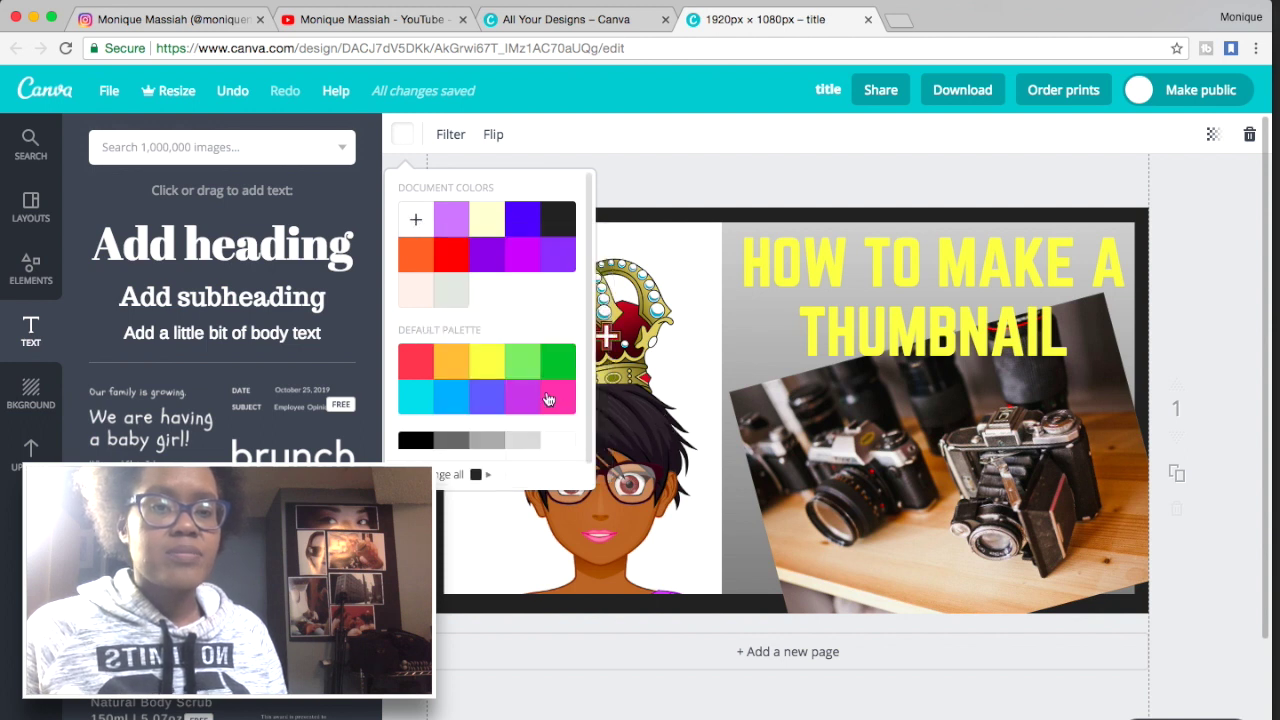
pyautogui.click(457, 399)
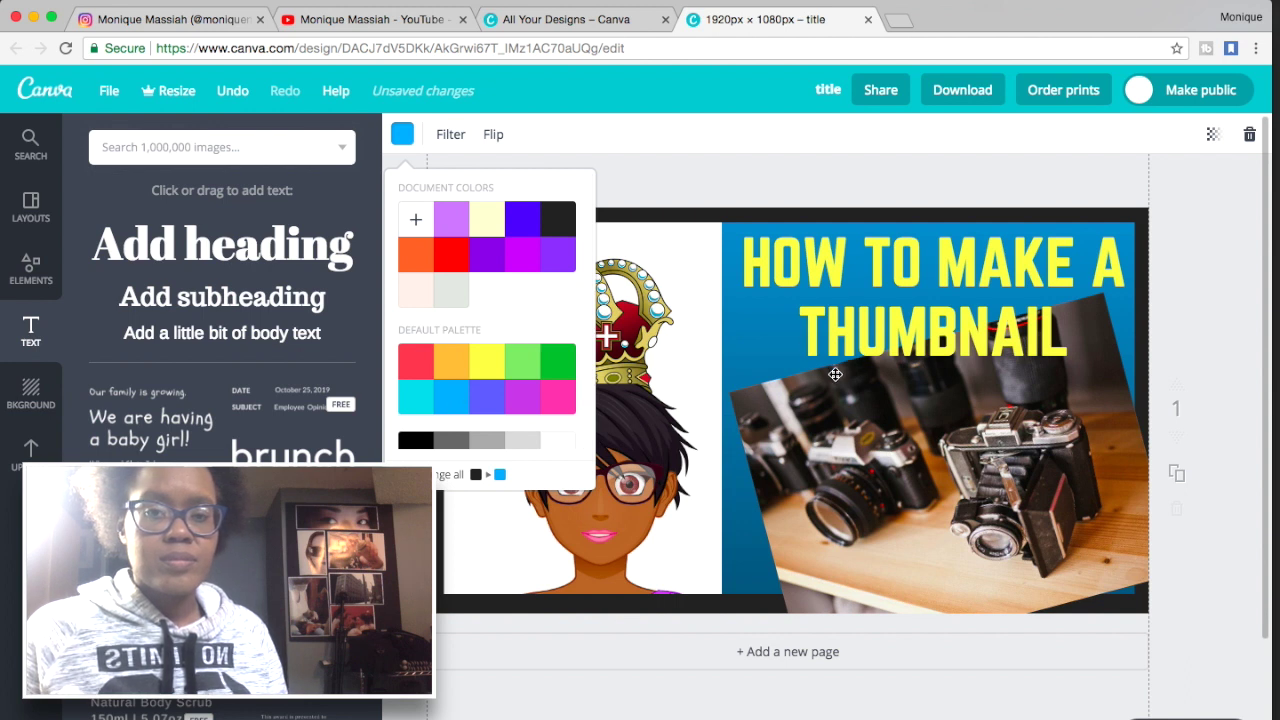
# Move the tilted camera photo lower beneath the heading and scale it down so it clears the text.
pyautogui.moveTo(786, 430); pyautogui.dragTo(848, 417)
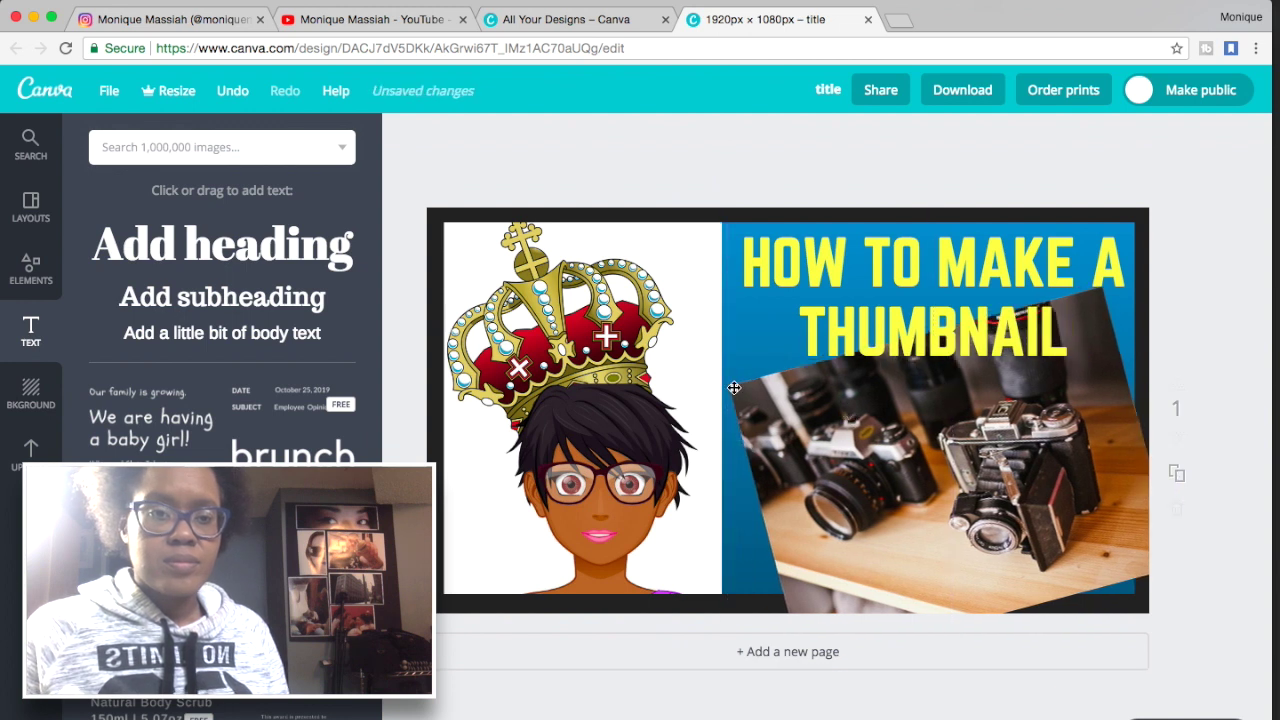
pyautogui.click(763, 399)
pyautogui.moveTo(734, 389); pyautogui.dragTo(829, 447)
pyautogui.moveTo(944, 476); pyautogui.dragTo(944, 476)
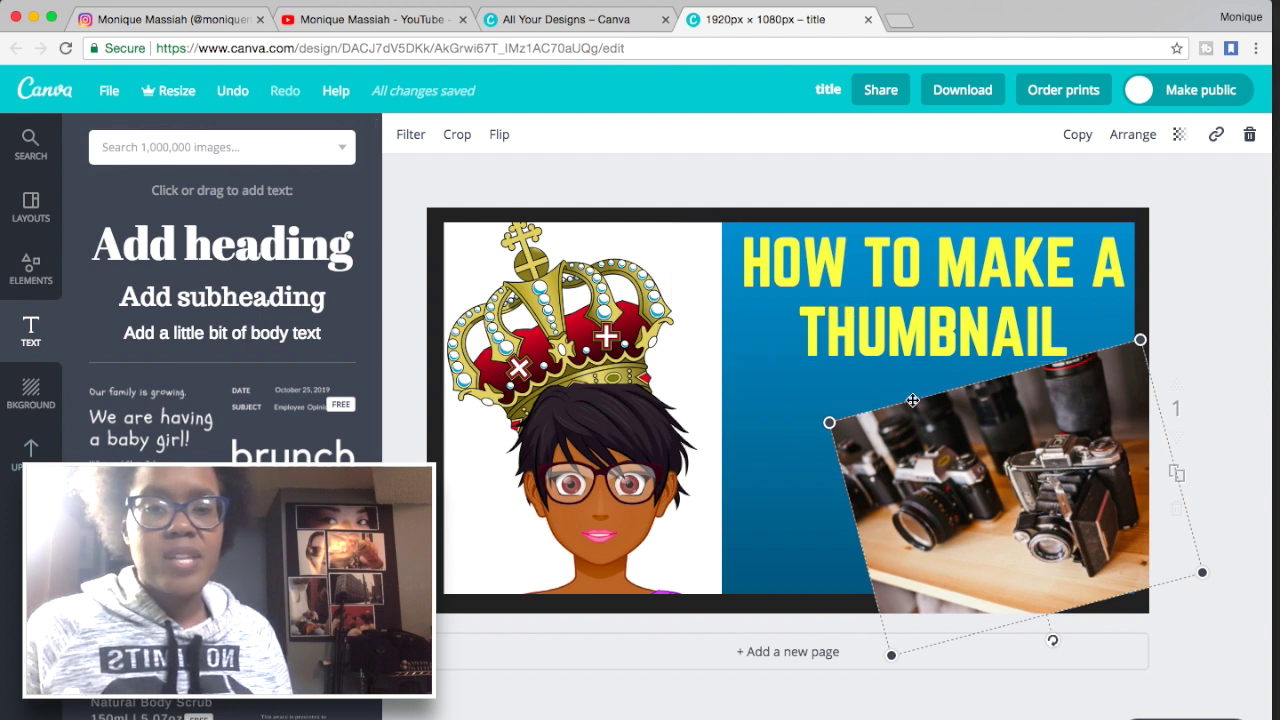
pyautogui.moveTo(930, 455); pyautogui.dragTo(860, 455)
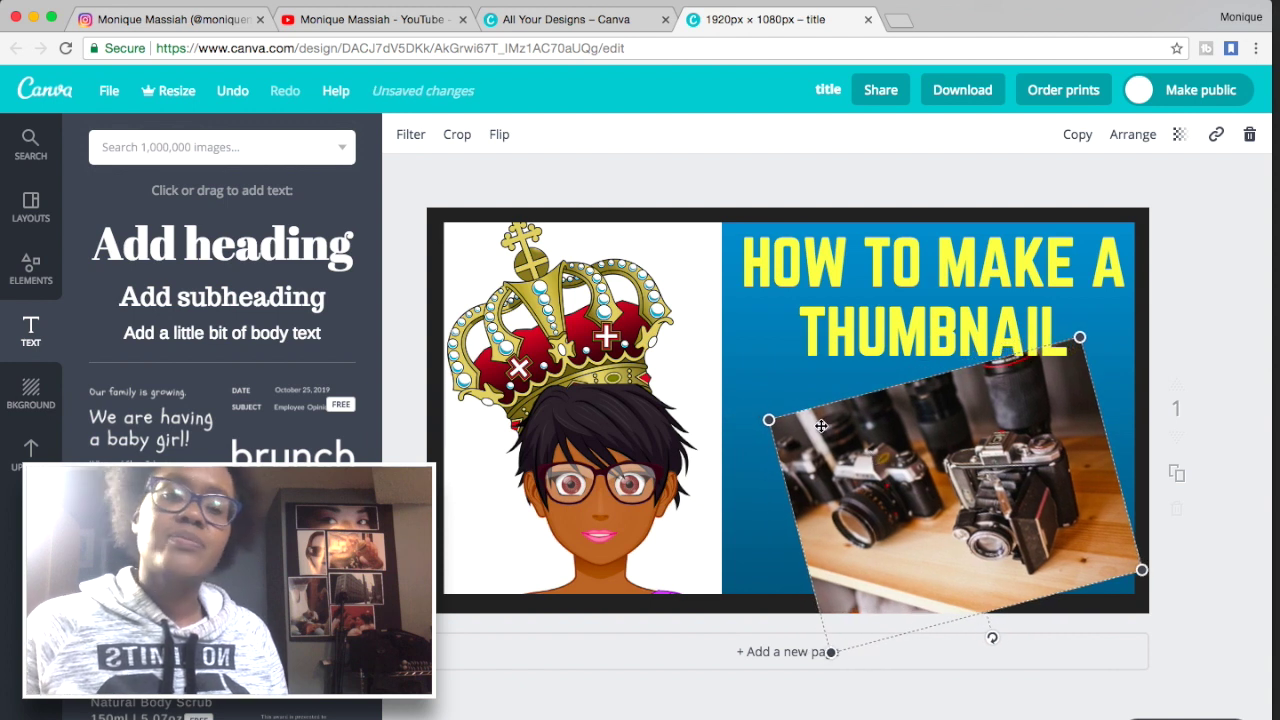
pyautogui.moveTo(770, 420); pyautogui.dragTo(793, 430)
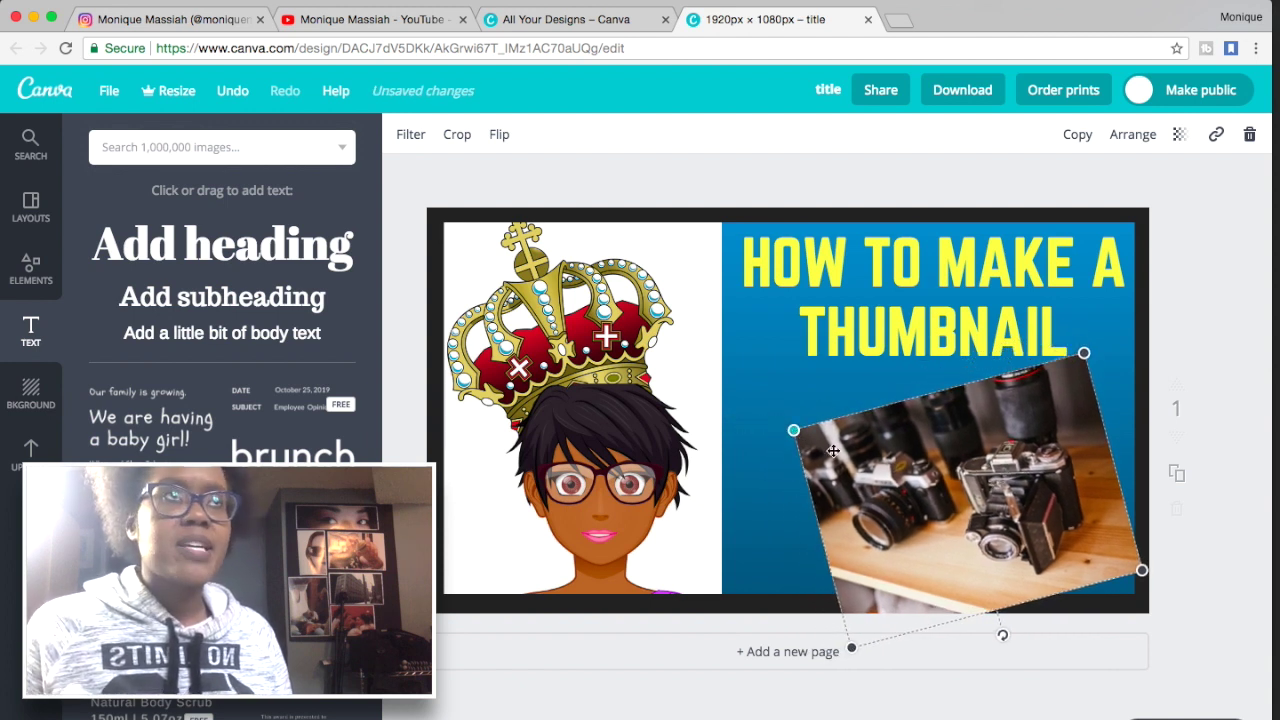
# Search the image library for "thumb".
pyautogui.click(32, 155)
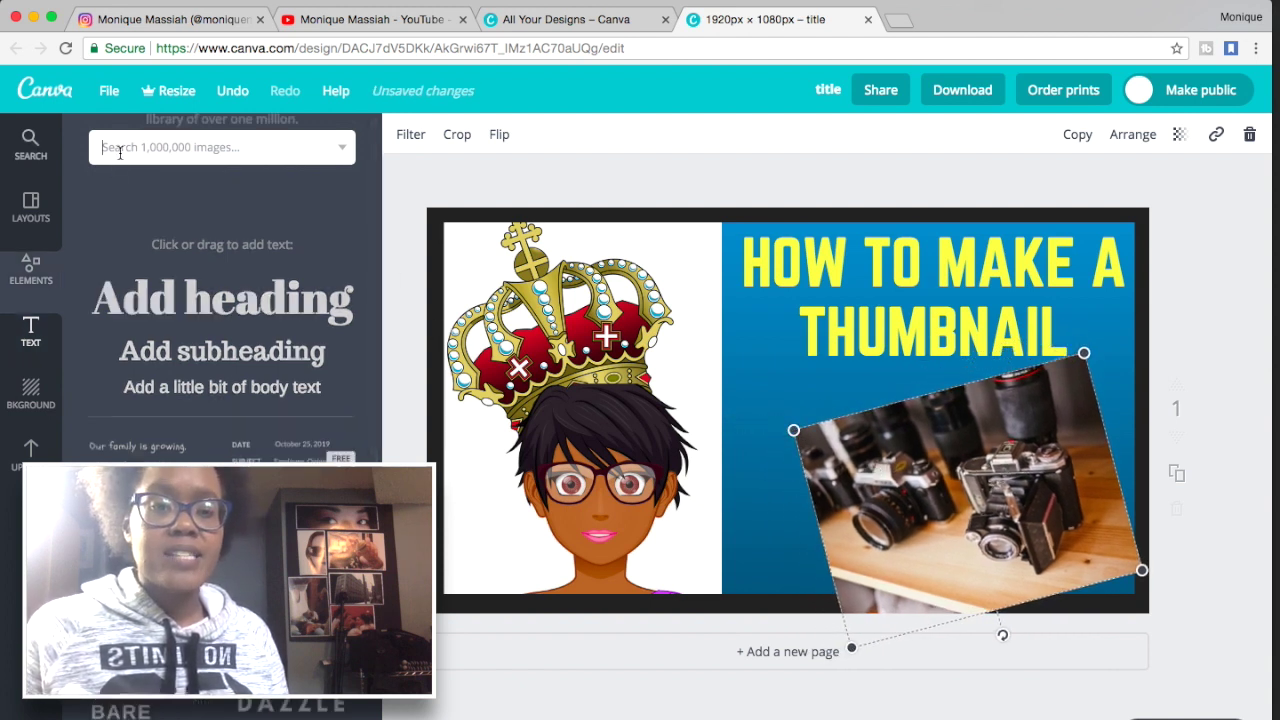
pyautogui.write('th')
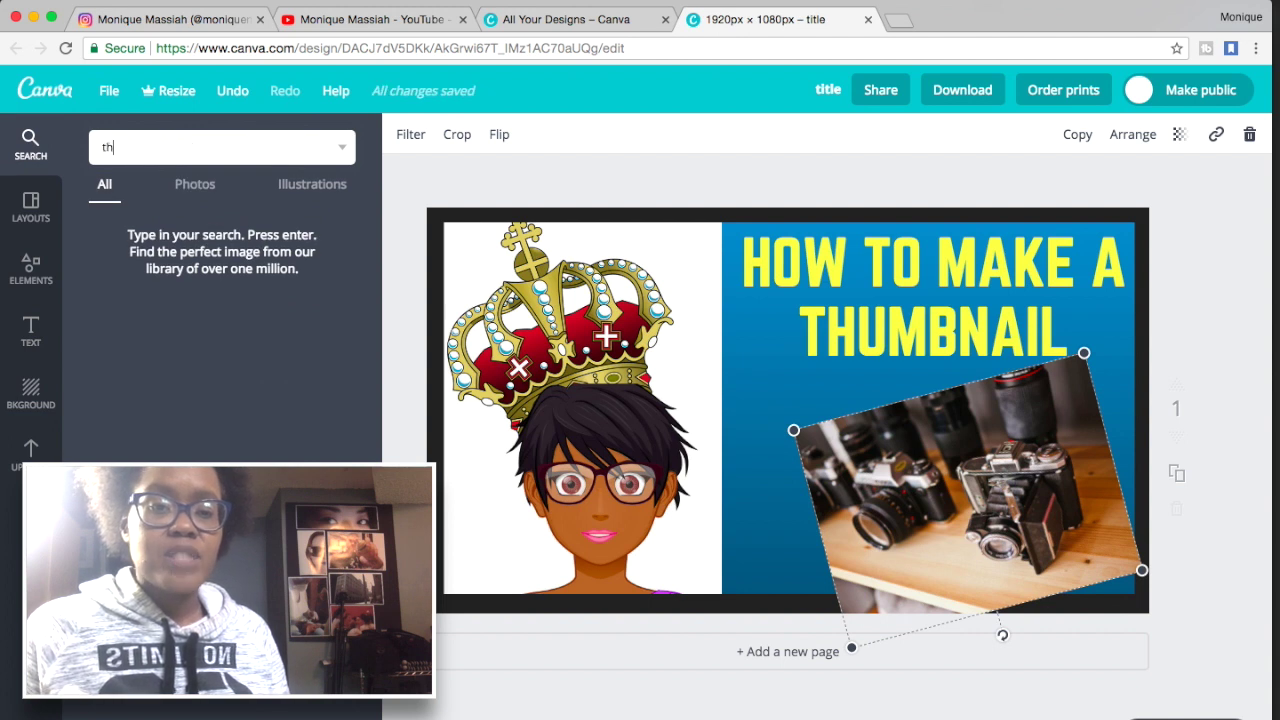
pyautogui.press('Return')
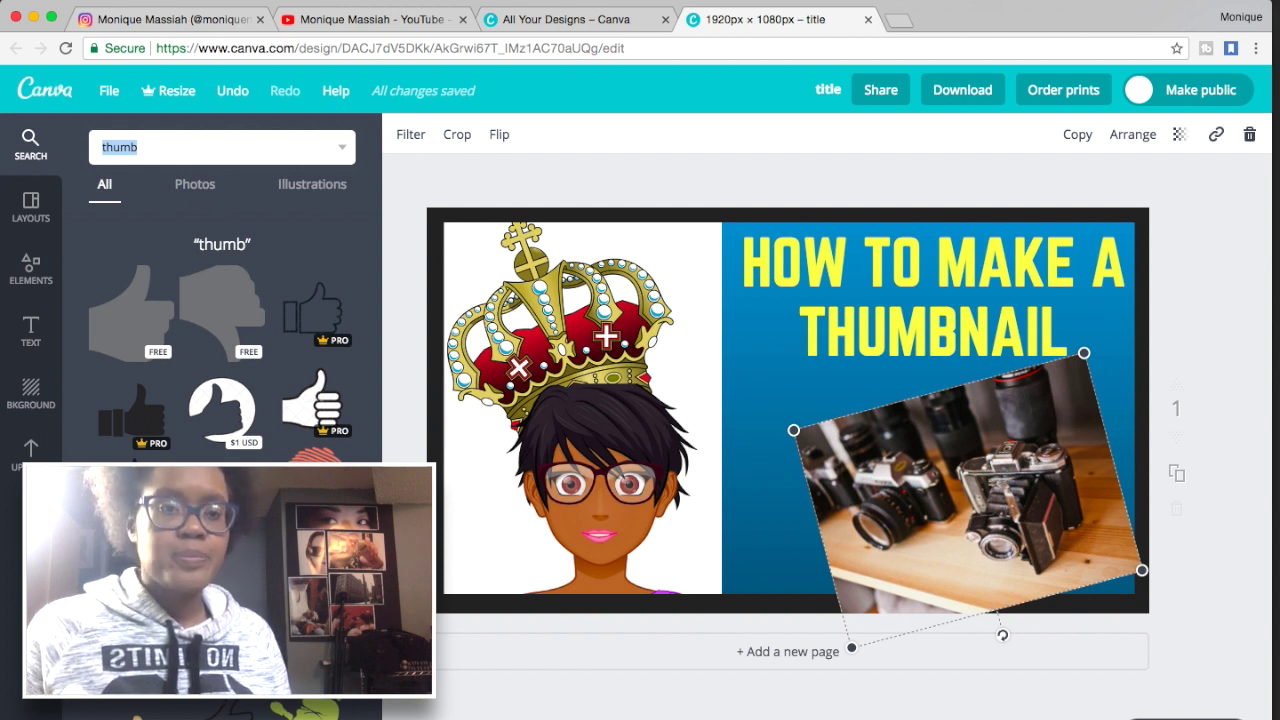
# Search the image library for "polaroid" and add the teal graphic of three fanned polaroids to the design.
pyautogui.click(213, 150)
pyautogui.write('polaroid')
pyautogui.press('Return')
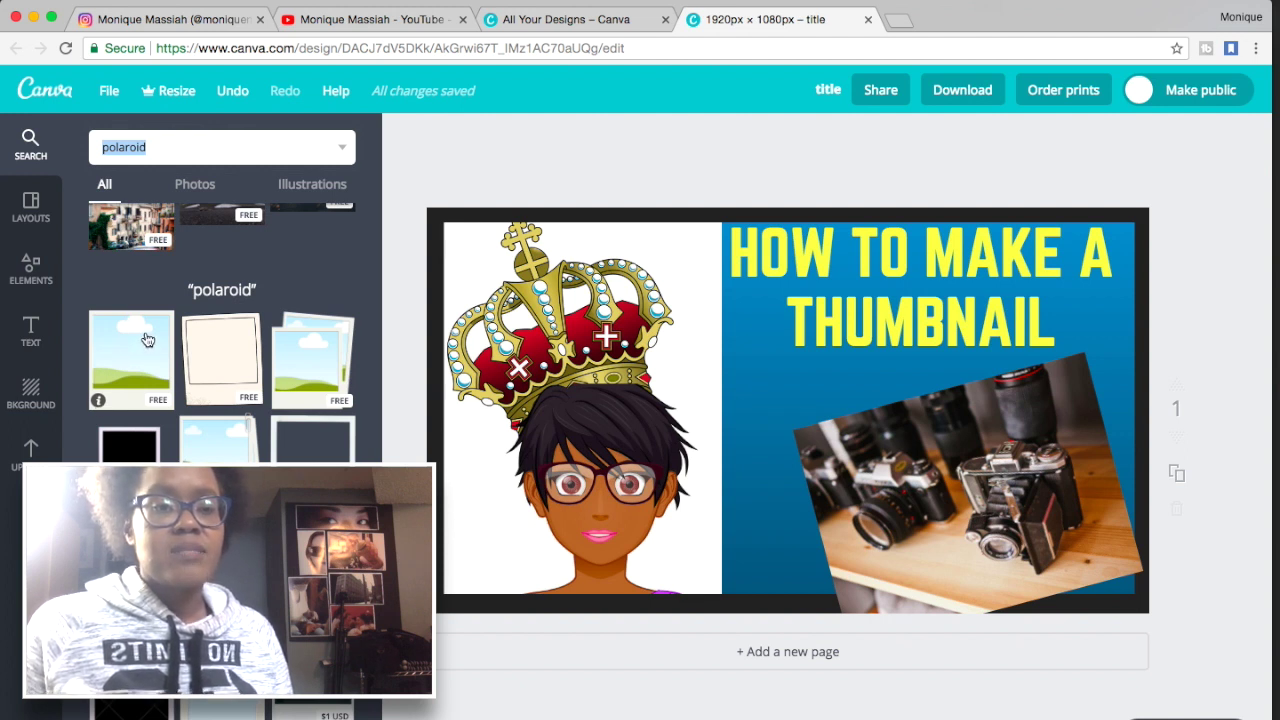
pyautogui.click(312, 360)
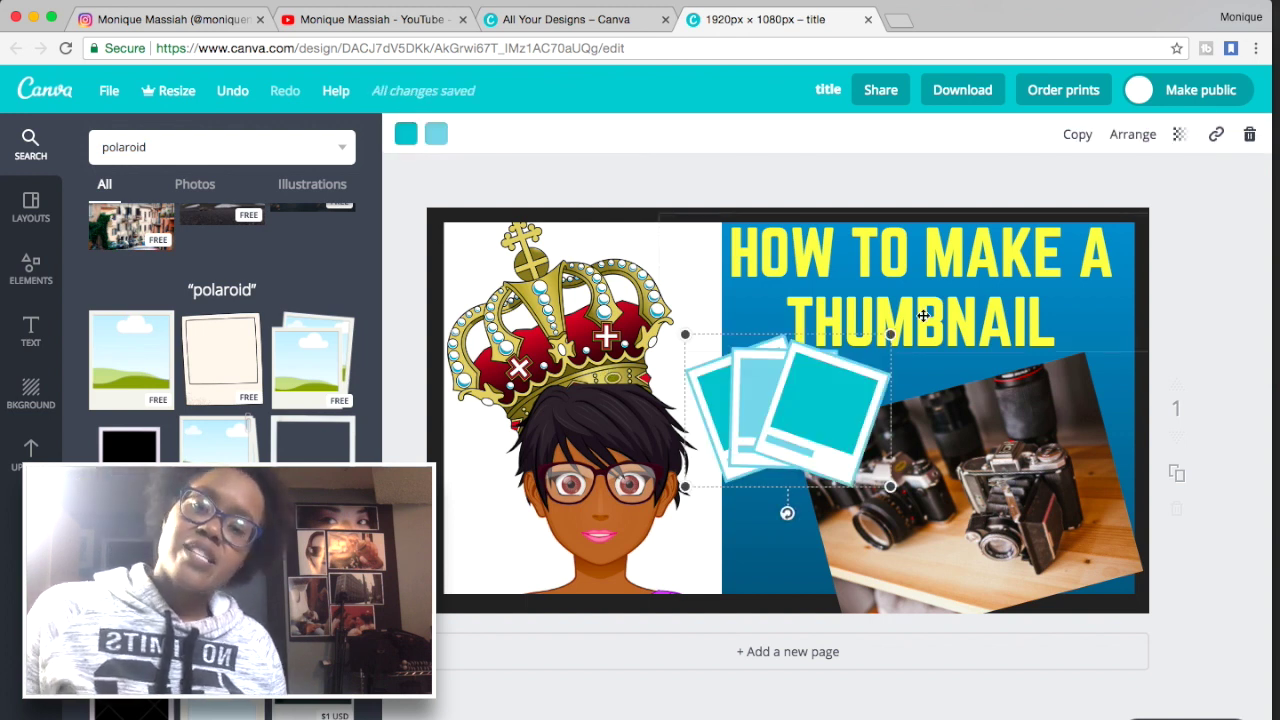
# Shrink the polaroid graphic beside the heading's right end and reposition the camera photo in the lower part of the blue area.
pyautogui.moveTo(1029, 430); pyautogui.dragTo(903, 551)
pyautogui.moveTo(793, 421); pyautogui.dragTo(1000, 427)
pyautogui.moveTo(933, 506); pyautogui.dragTo(1026, 436)
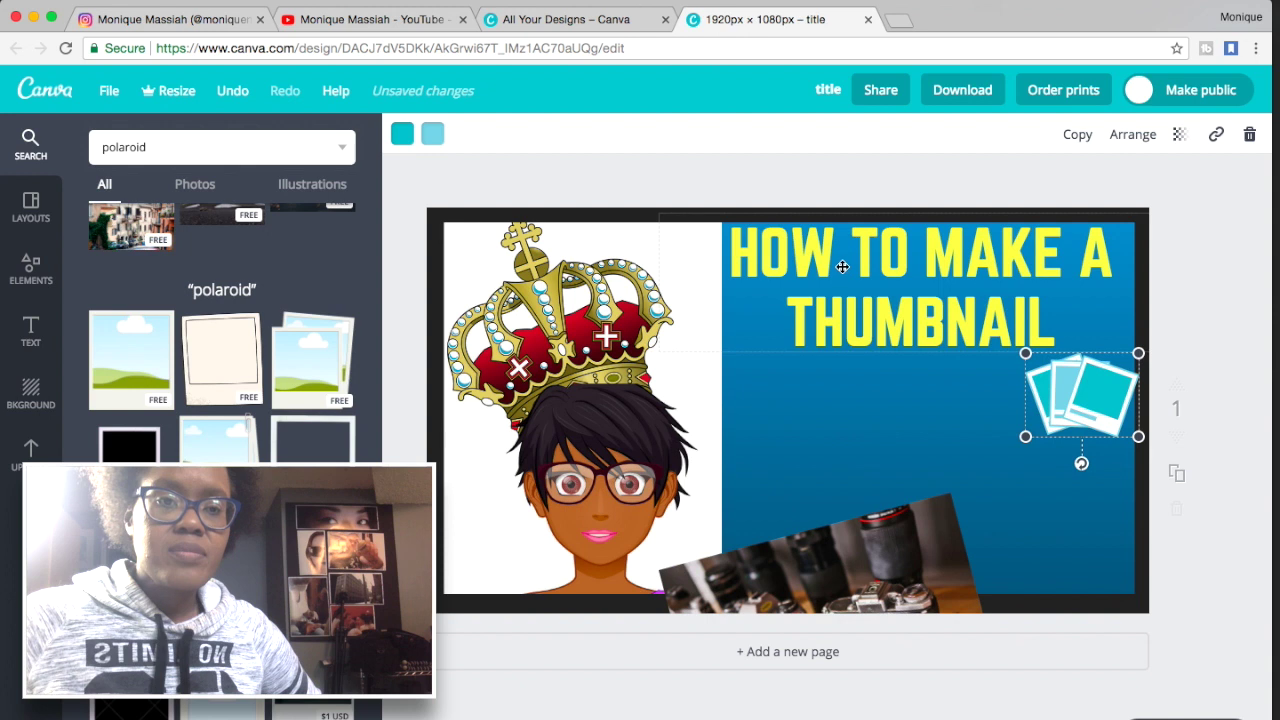
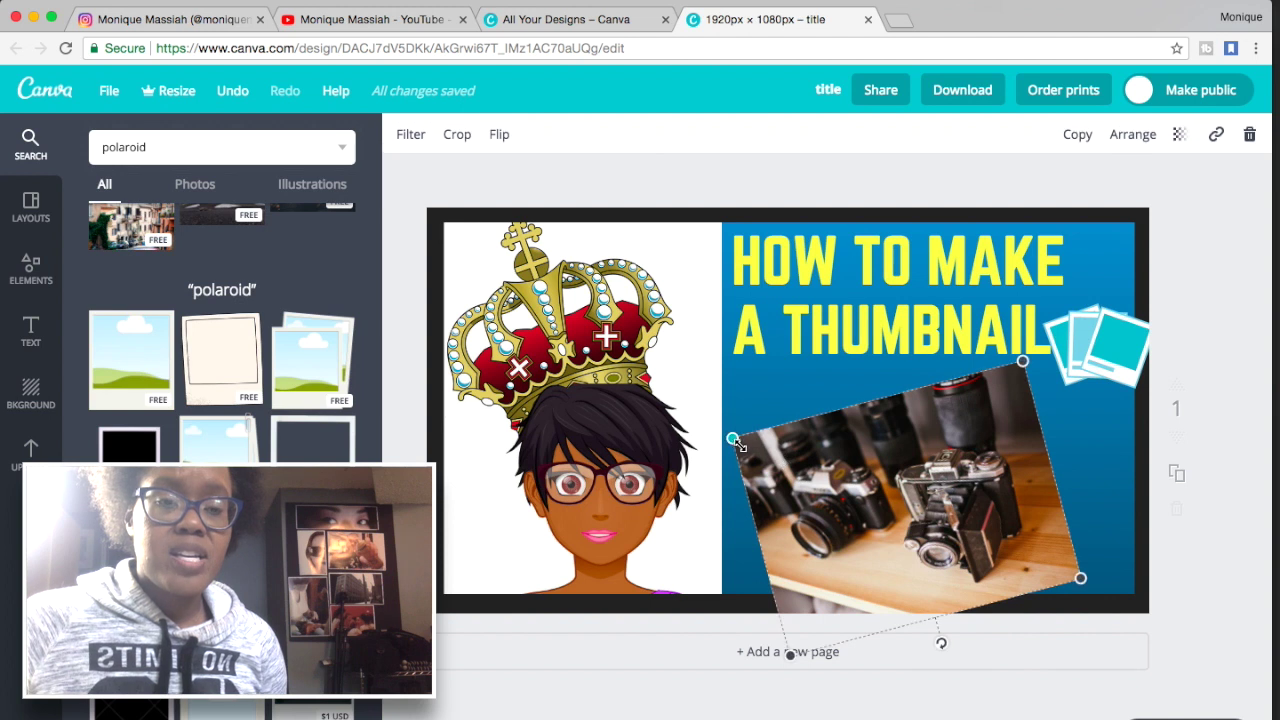
pyautogui.moveTo(966, 541); pyautogui.dragTo(918, 523)
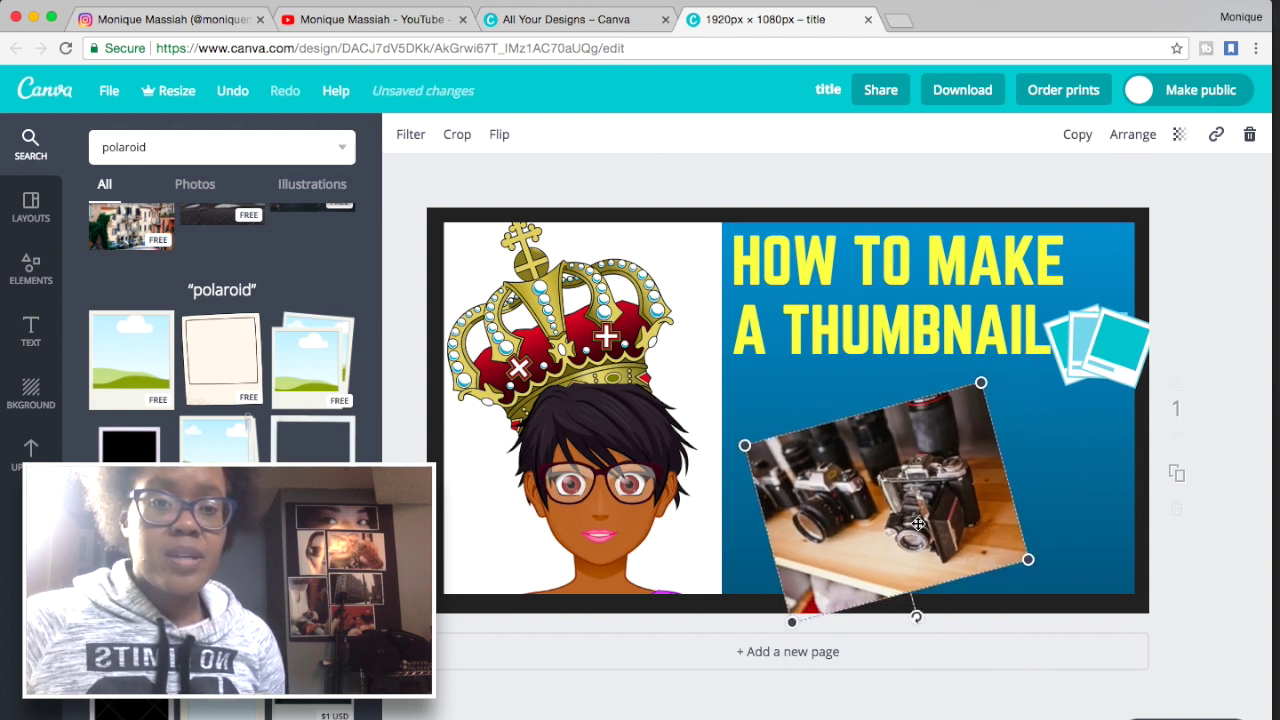
# Select the whole heading and change its text colour to white.
pyautogui.click(1070, 270)
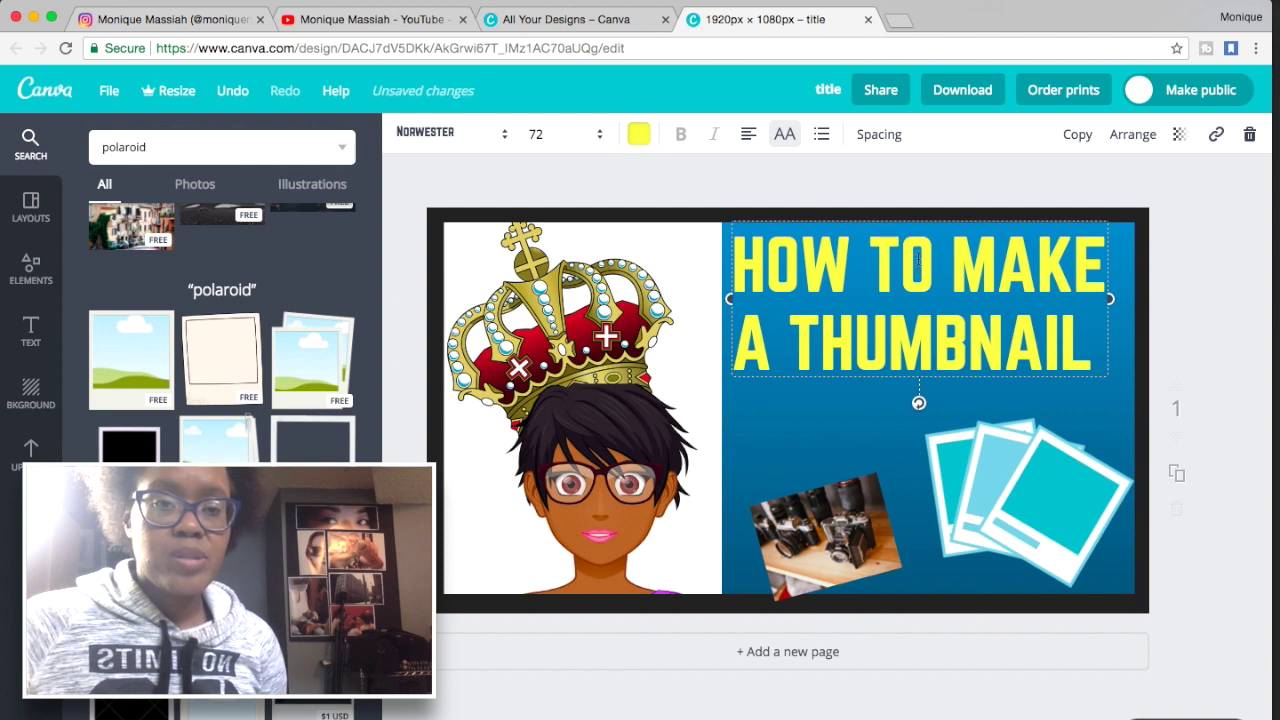
pyautogui.click(918, 259)
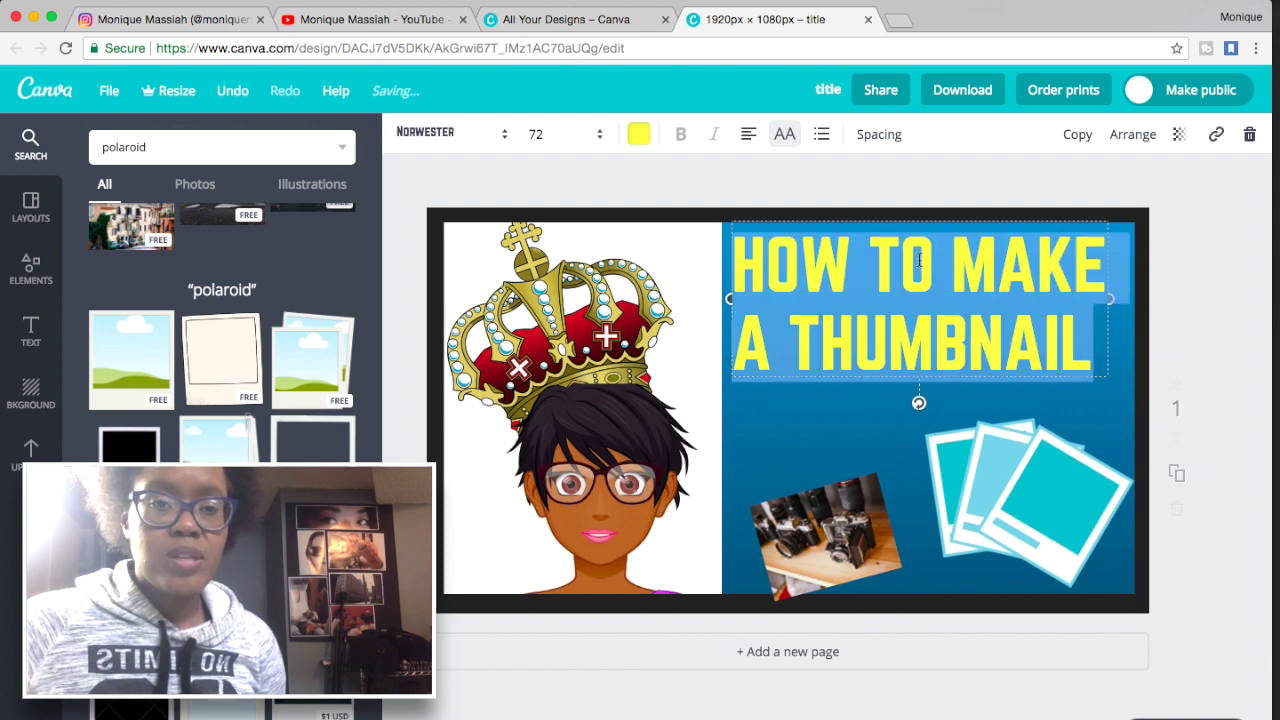
pyautogui.click(638, 134)
pyautogui.click(785, 441)
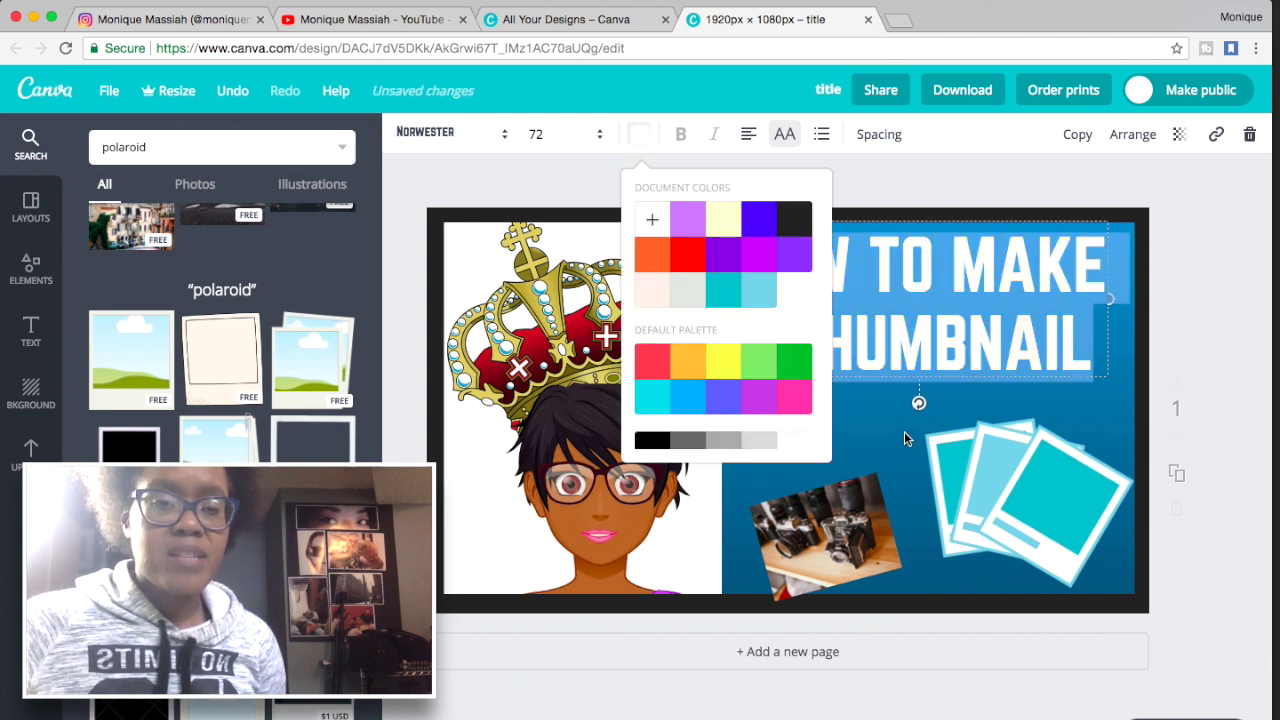
# Move the polaroid graphic up towards the heading's right end and shift the camera photo to the right in the lower blue area.
pyautogui.click(904, 431)
pyautogui.moveTo(1005, 414); pyautogui.dragTo(1013, 394)
pyautogui.moveTo(818, 530); pyautogui.dragTo(866, 540)
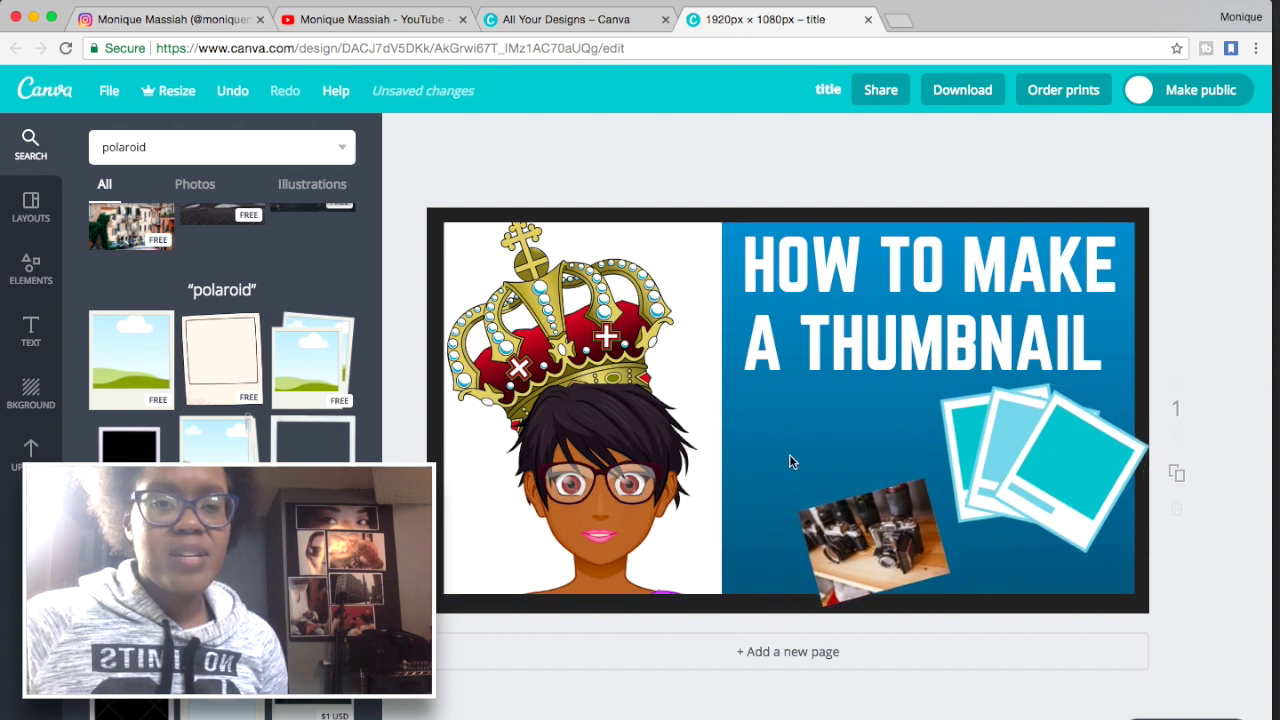
# Add the uploaded selfie with the phone and microphone below the heading and apply the Edge filter to it.
pyautogui.click(30, 450)
pyautogui.moveTo(311, 445); pyautogui.dragTo(826, 477)
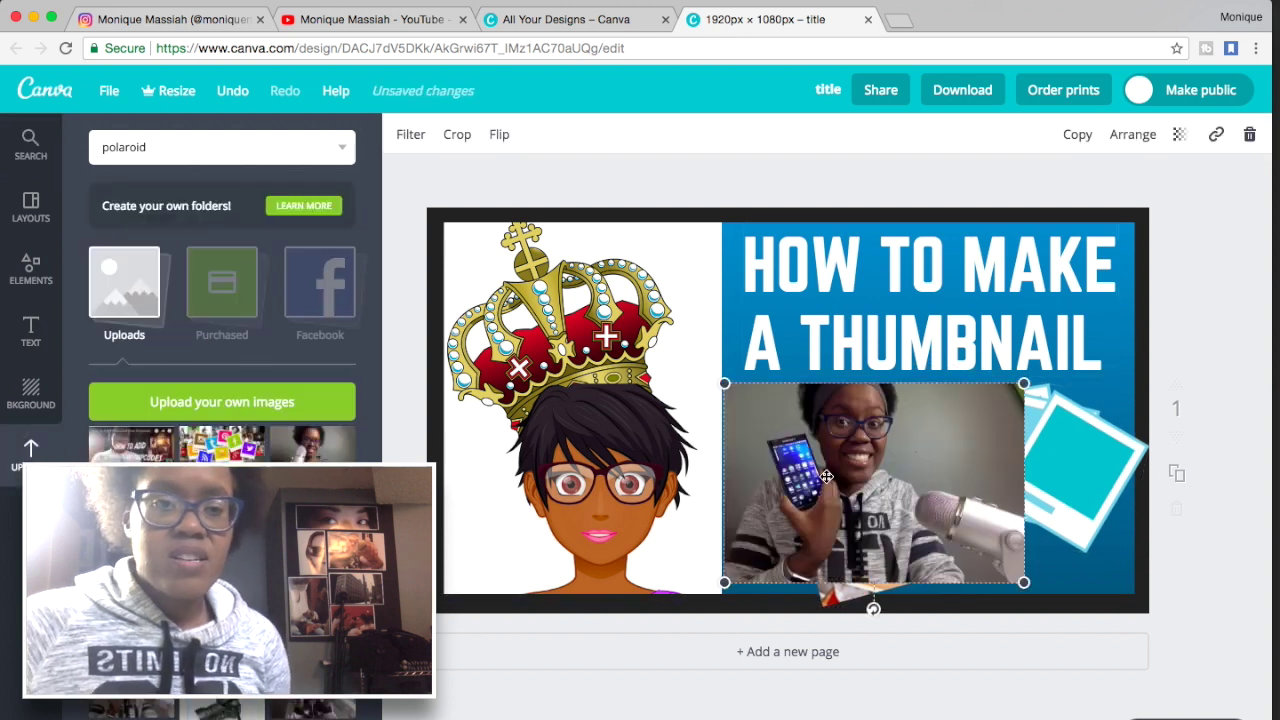
pyautogui.click(405, 135)
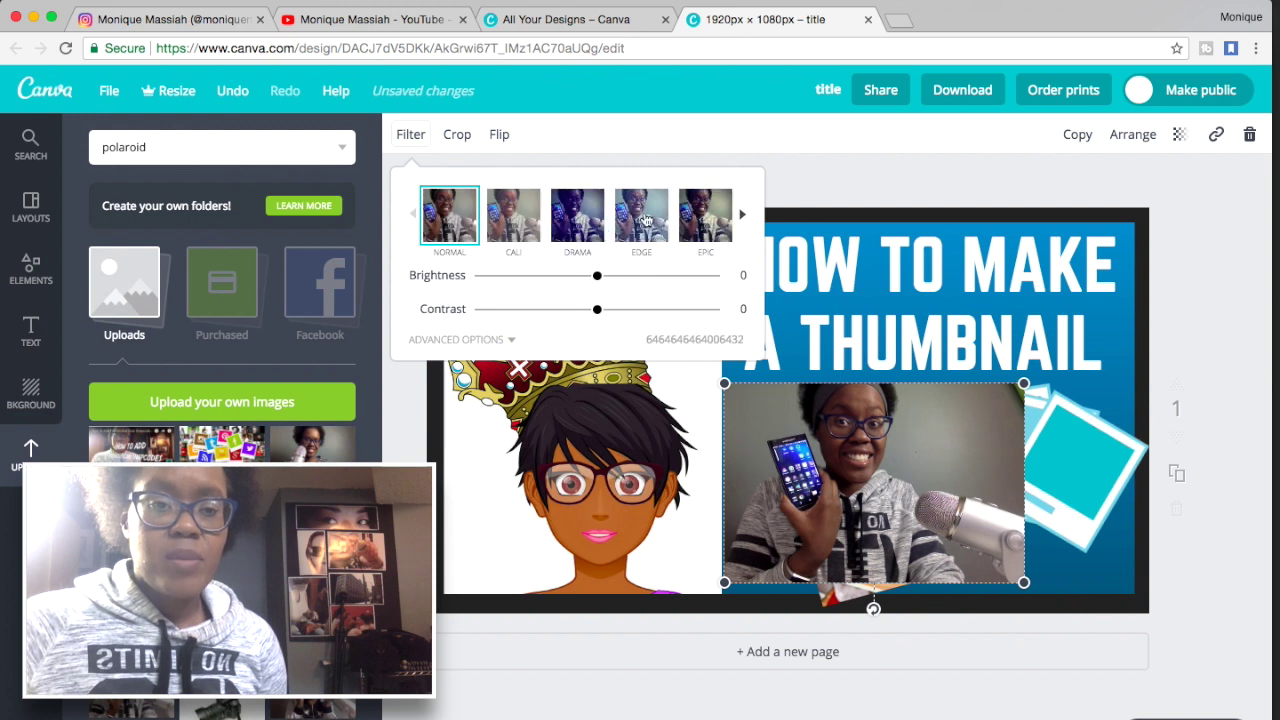
pyautogui.click(645, 218)
pyautogui.moveTo(597, 291); pyautogui.dragTo(642, 312)
pyautogui.click(510, 340)
pyautogui.click(410, 140)
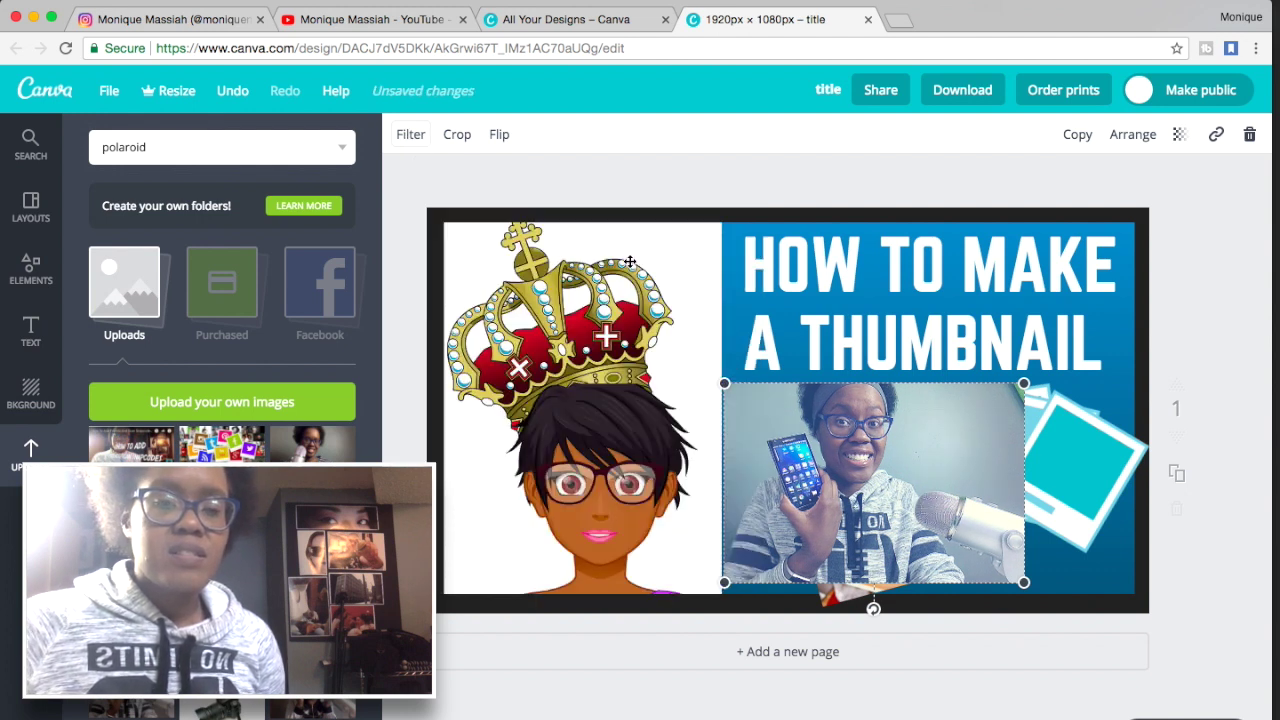
# Resize and crop the selfie around the person and phone, and tilt it counter-clockwise beneath the heading.
pyautogui.moveTo(724, 383); pyautogui.dragTo(753, 403)
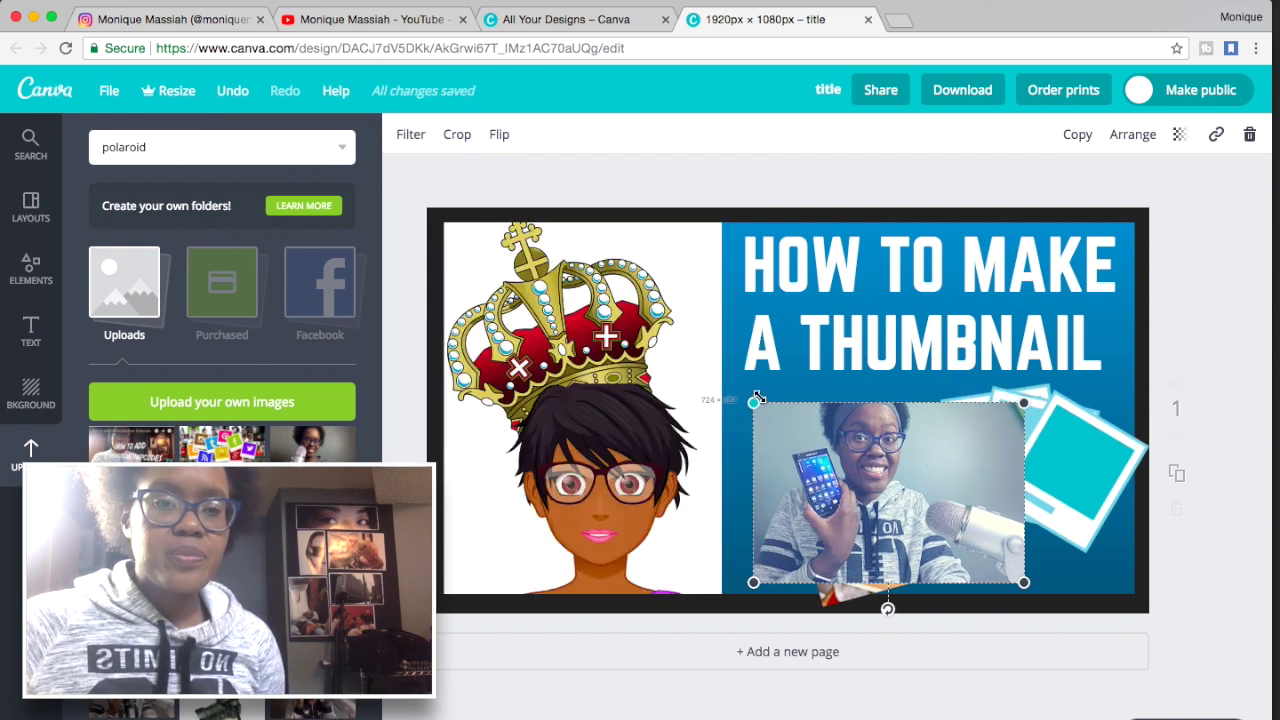
pyautogui.click(460, 144)
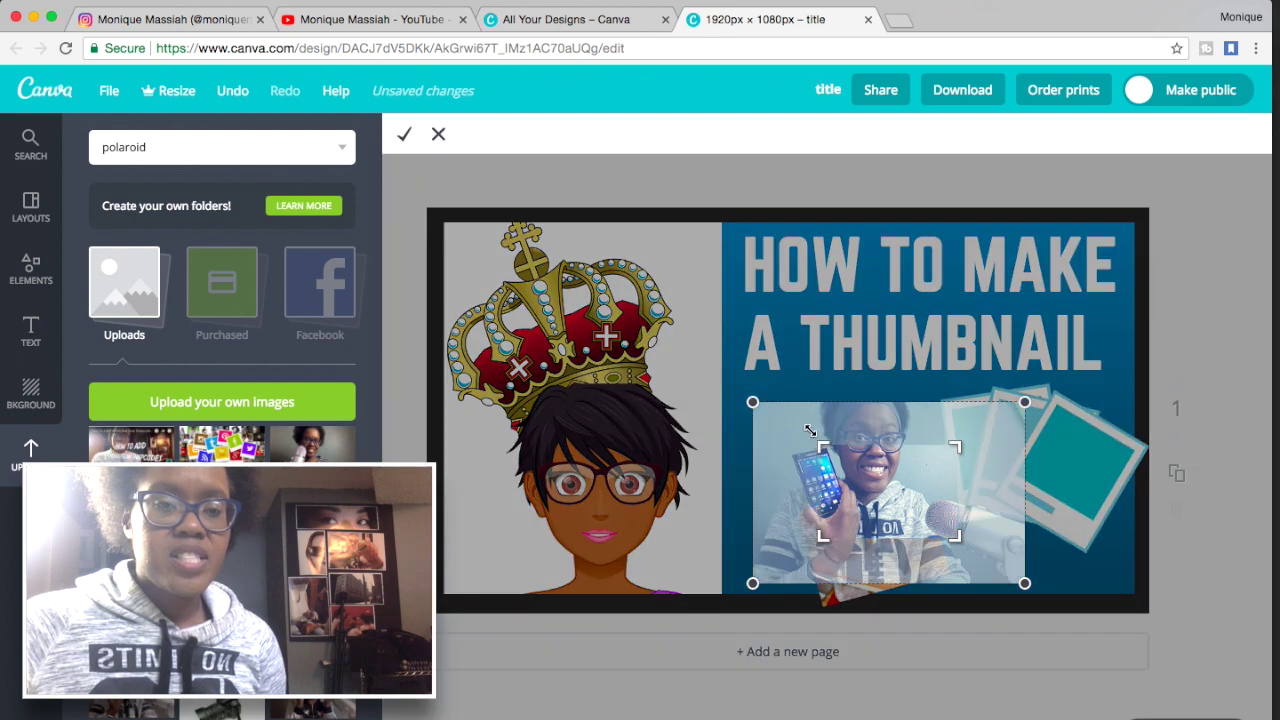
pyautogui.moveTo(955, 537); pyautogui.dragTo(1012, 587)
pyautogui.moveTo(930, 476); pyautogui.dragTo(894, 449)
# Move the polaroid graphic down so it overlaps the selfie's right edge, and select the selfie.
pyautogui.moveTo(1048, 445)
pyautogui.mouseDown()
pyautogui.moveTo(1057, 429)
pyautogui.moveTo(1043, 454)
pyautogui.mouseUp()
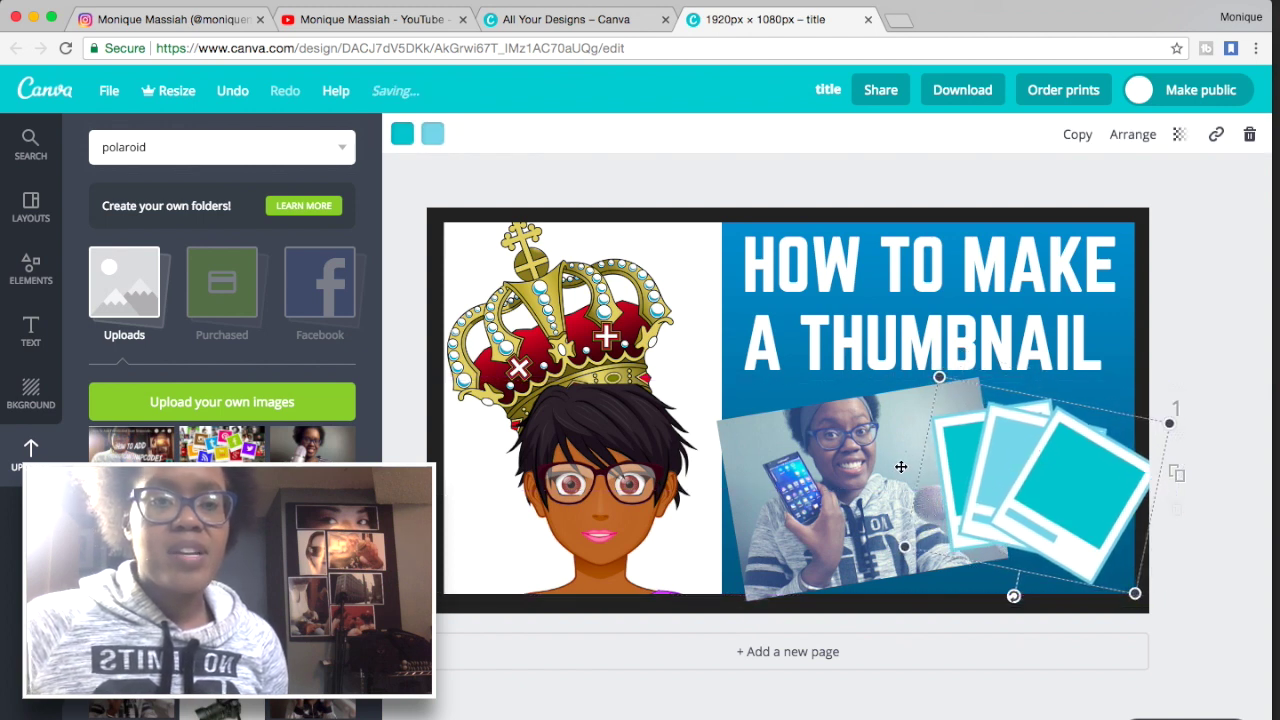
pyautogui.press('Escape')
pyautogui.click(861, 484)
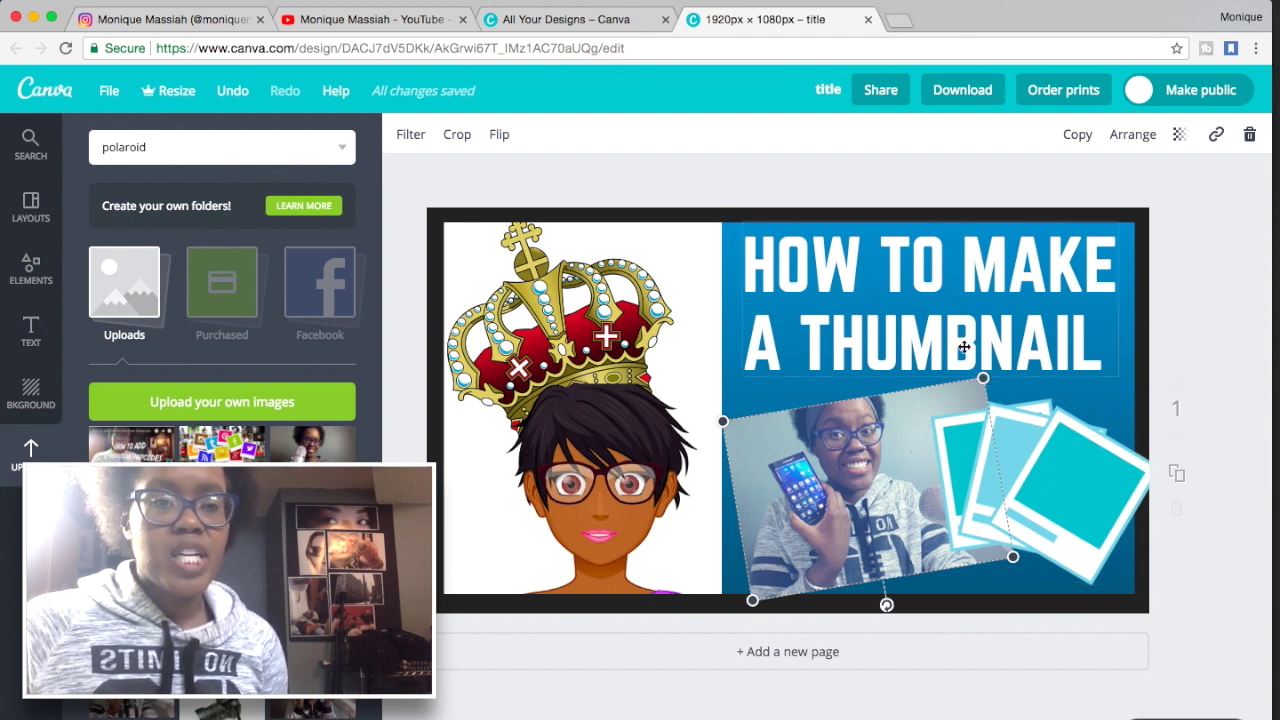
# Rename the design as "thumbnail".
pyautogui.click(828, 90)
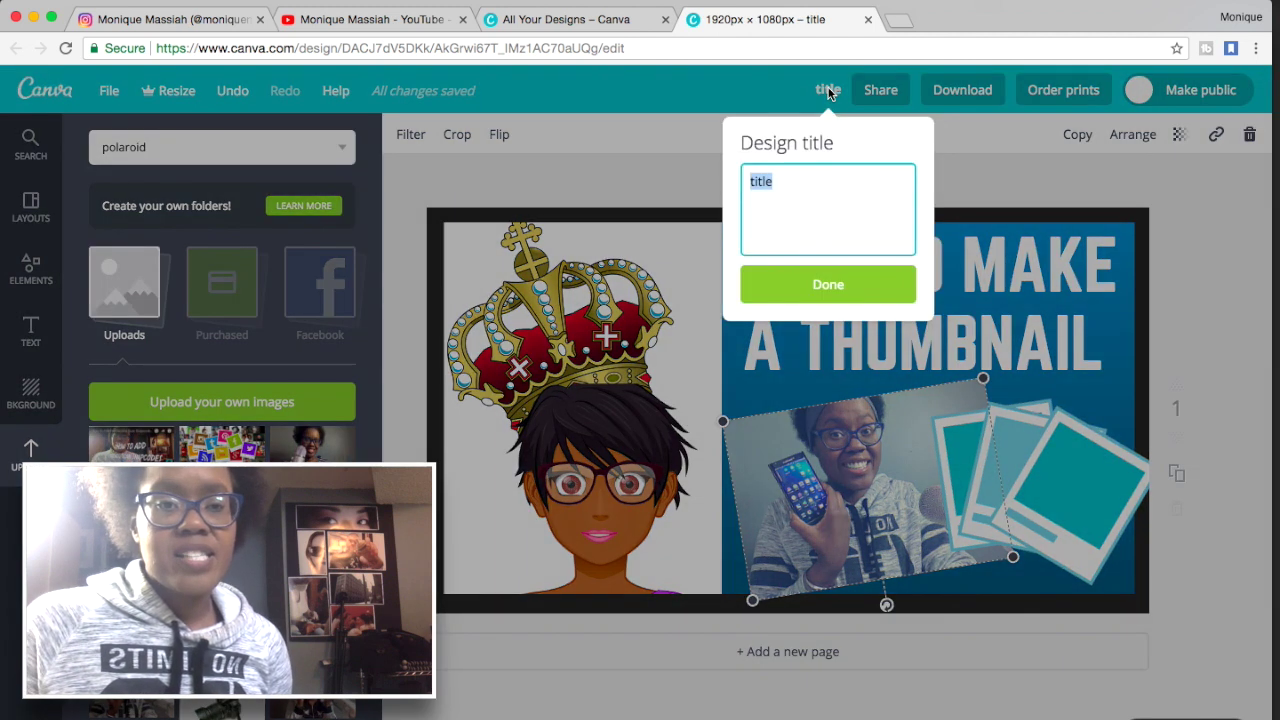
pyautogui.write('t')
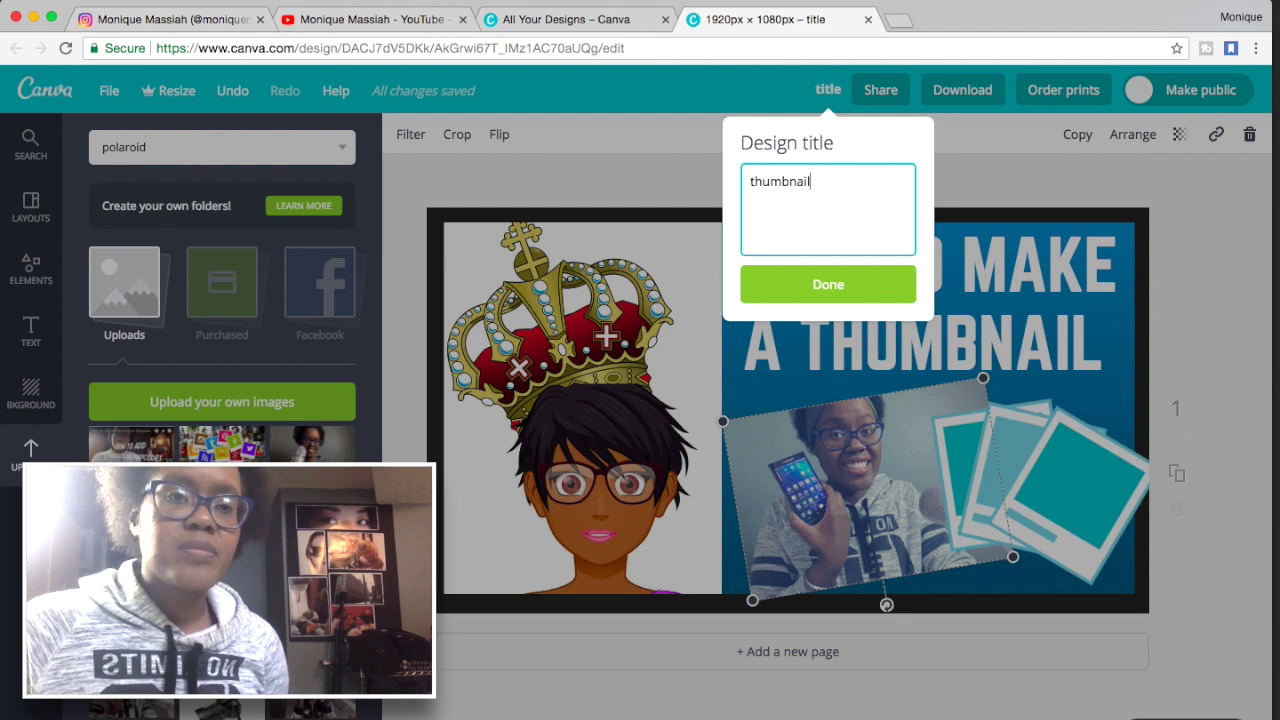
pyautogui.click(763, 284)
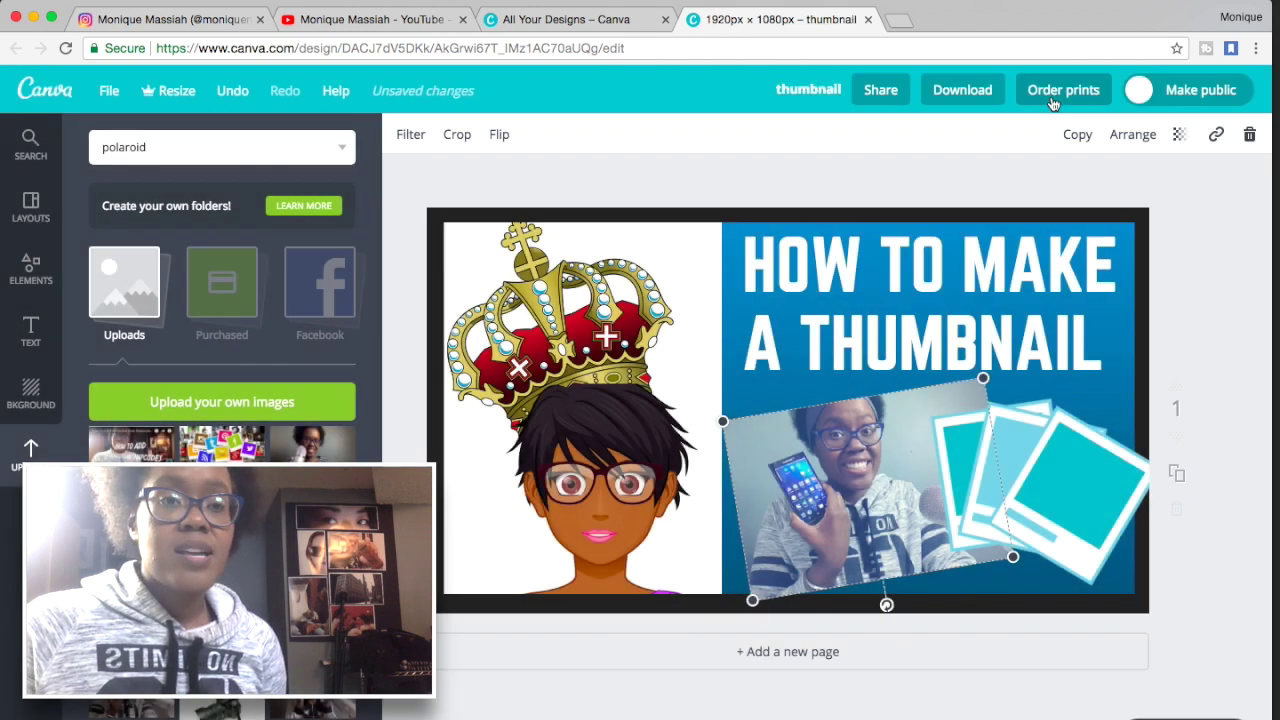
# Download the design with the file type set to JPG.
pyautogui.click(970, 90)
pyautogui.click(1062, 186)
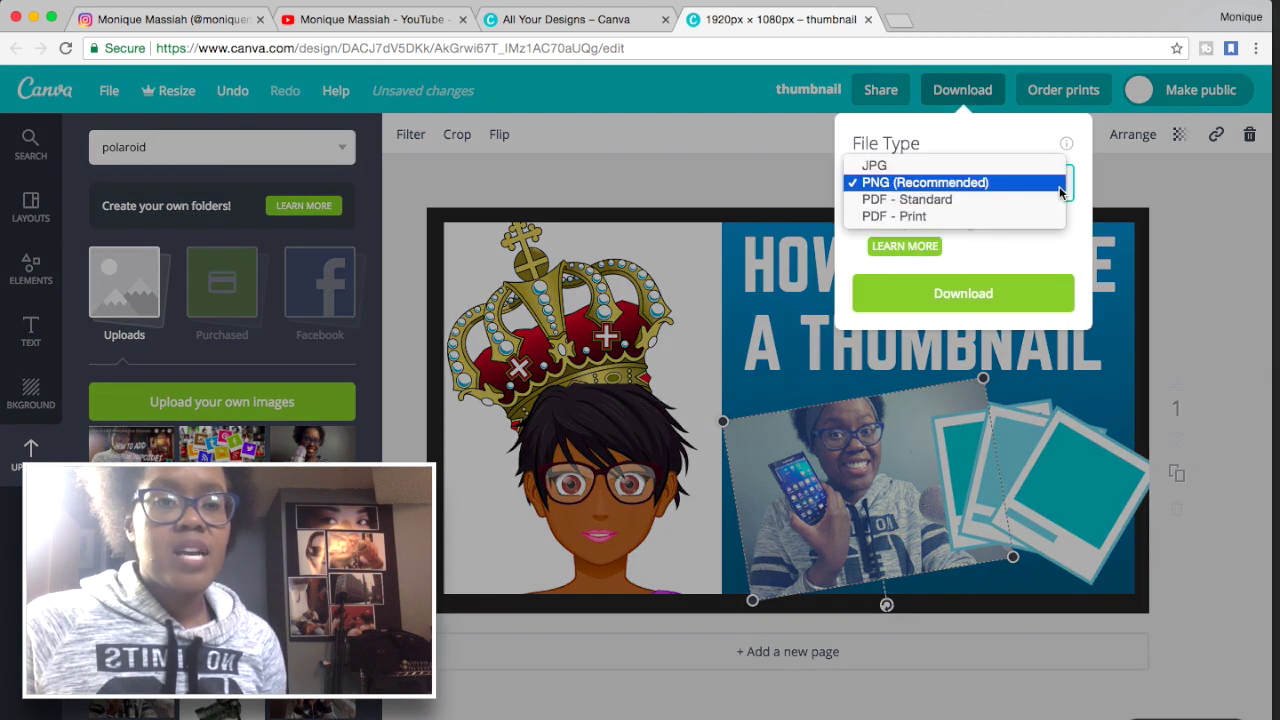
pyautogui.click(997, 166)
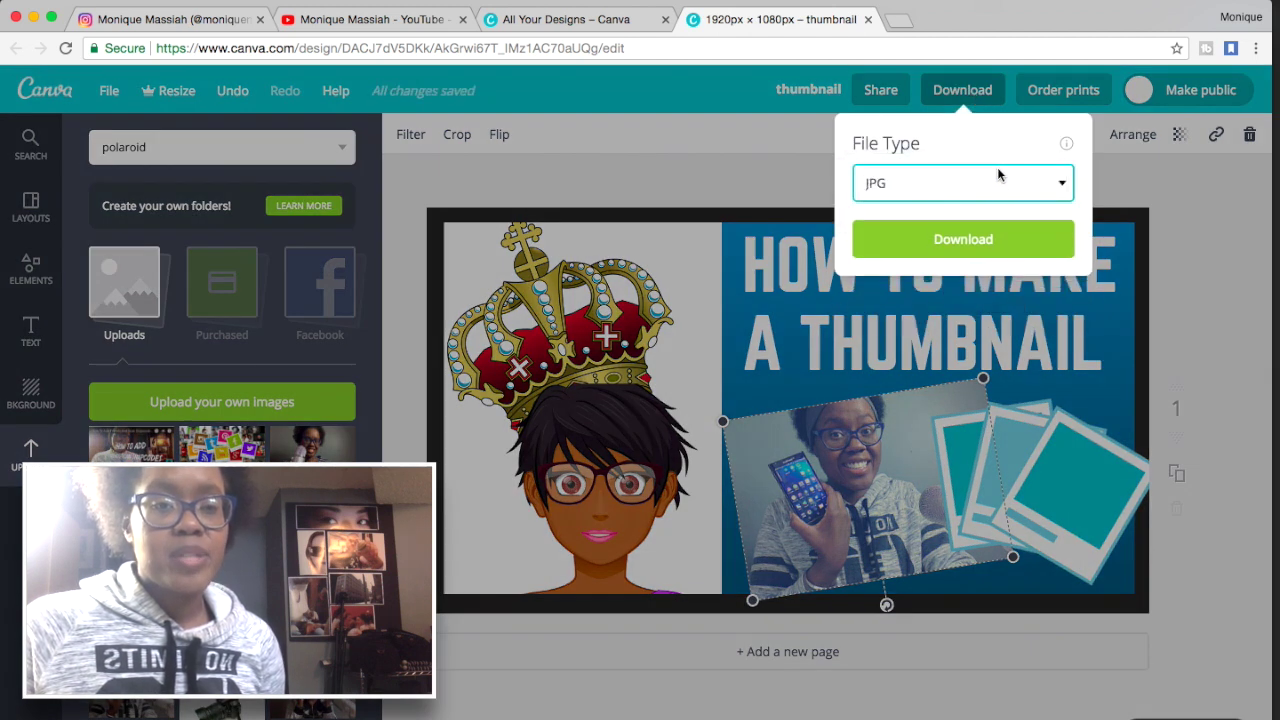
pyautogui.click(963, 240)
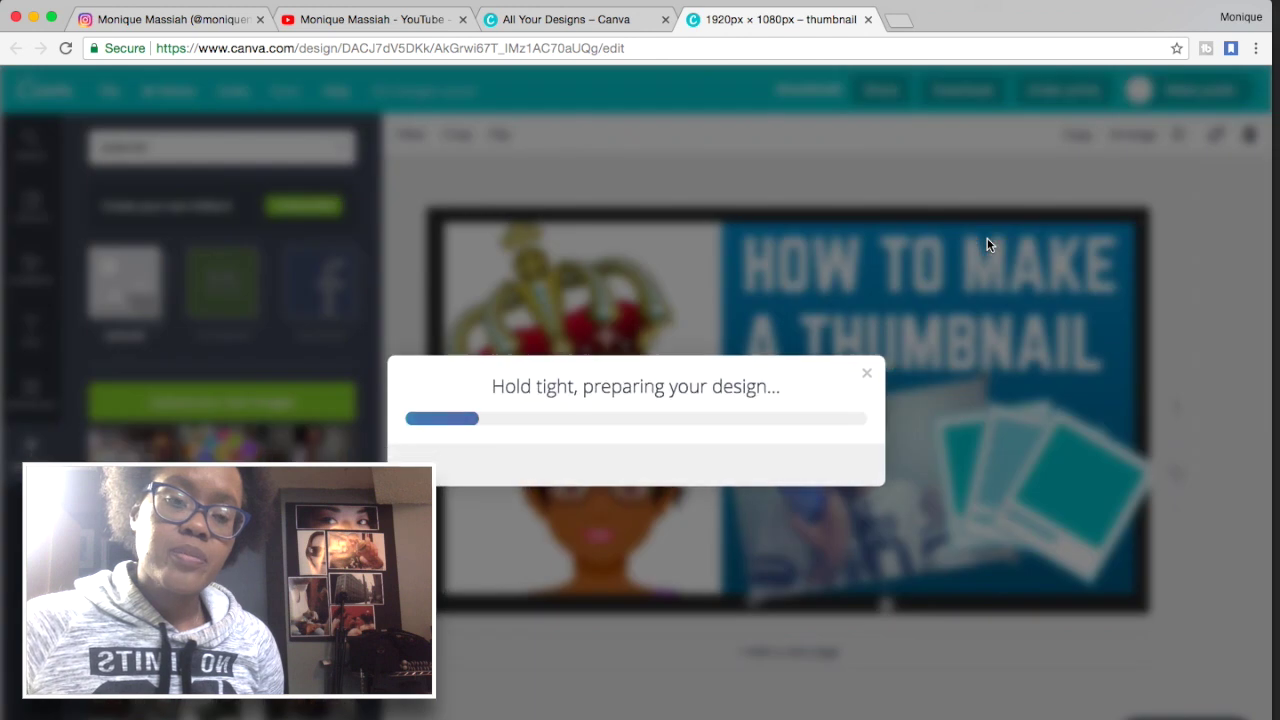